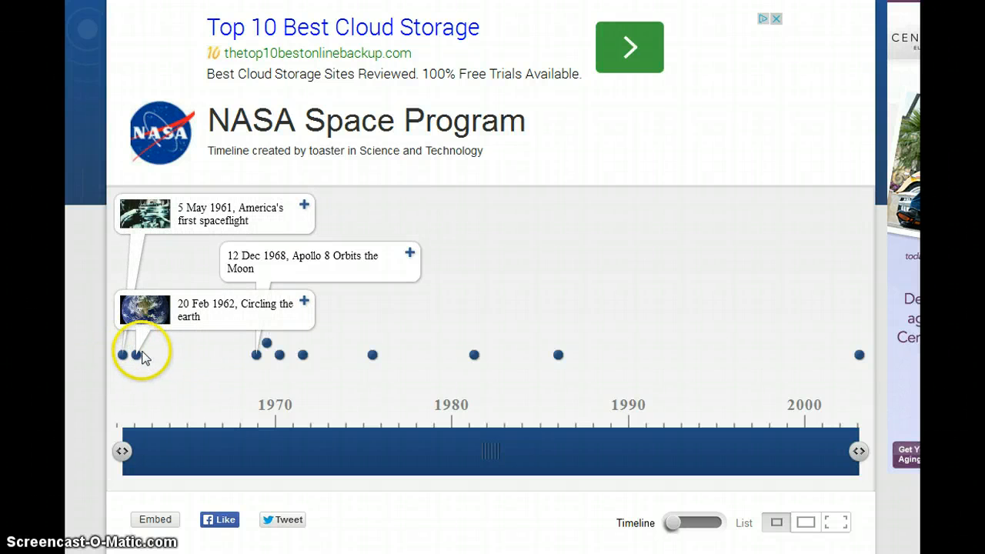
{"action": "left_click", "coordinate": [216, 313]}
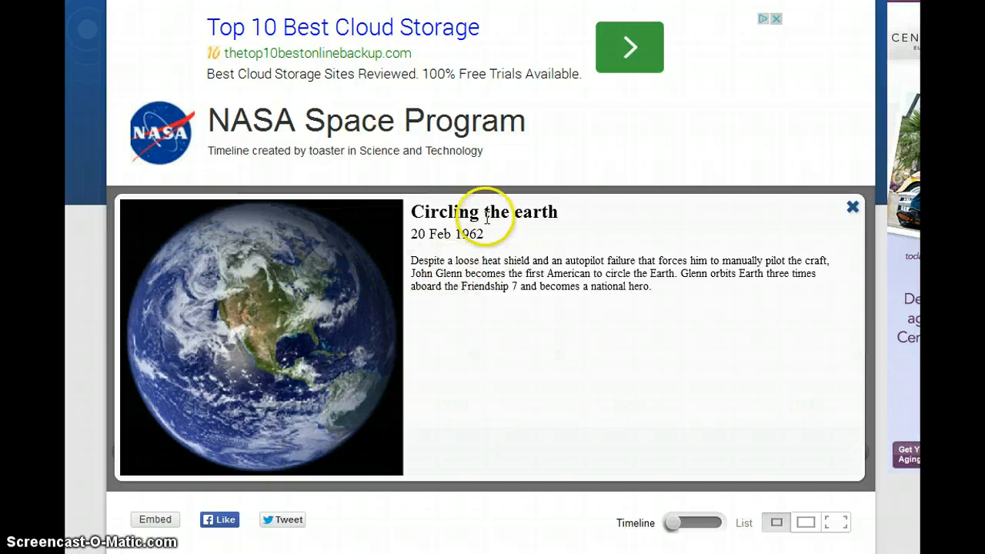
{"action": "left_click", "coordinate": [853, 209]}
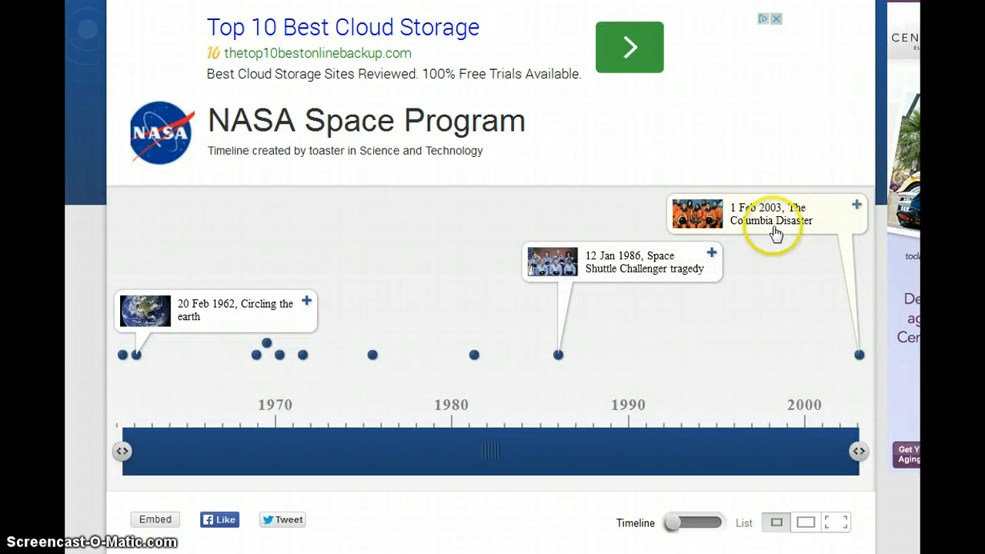
{"action": "left_click", "coordinate": [774, 223]}
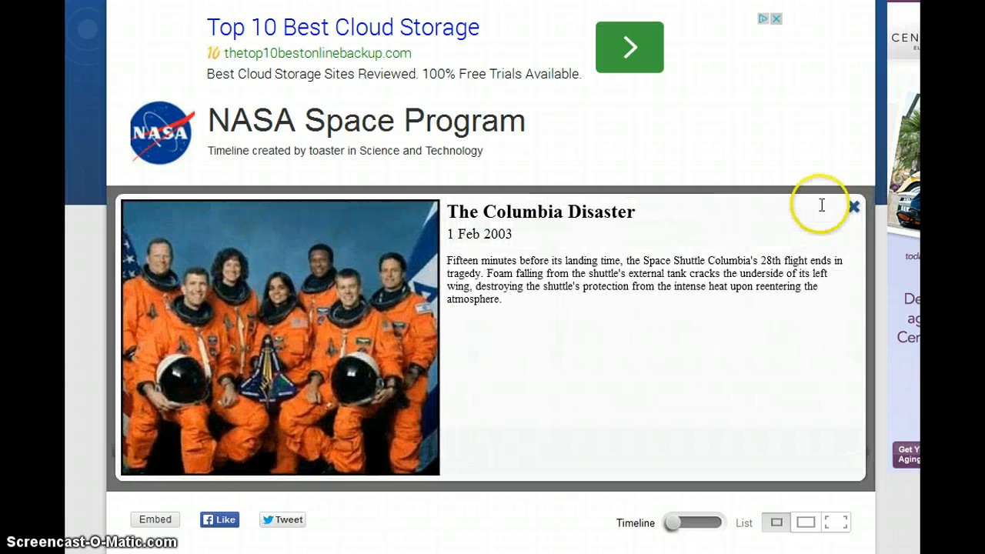
{"action": "left_click", "coordinate": [854, 208]}
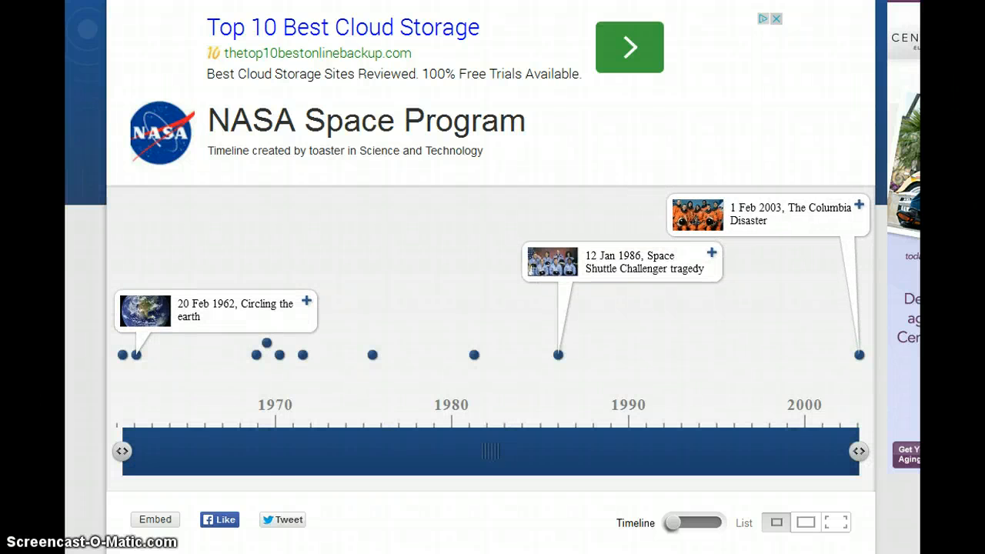
{"action": "scroll", "coordinate": [715, 246], "scroll_direction": "up", "scroll_amount": 2}
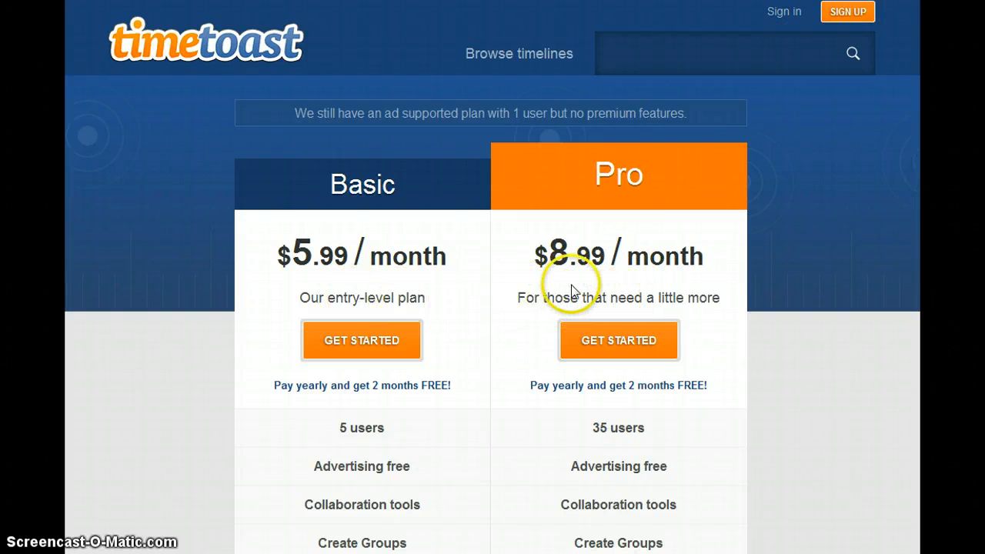
Choose the free ad-supported plan to reach the $0.00 sign-up form
{"action": "left_click", "coordinate": [494, 115]}
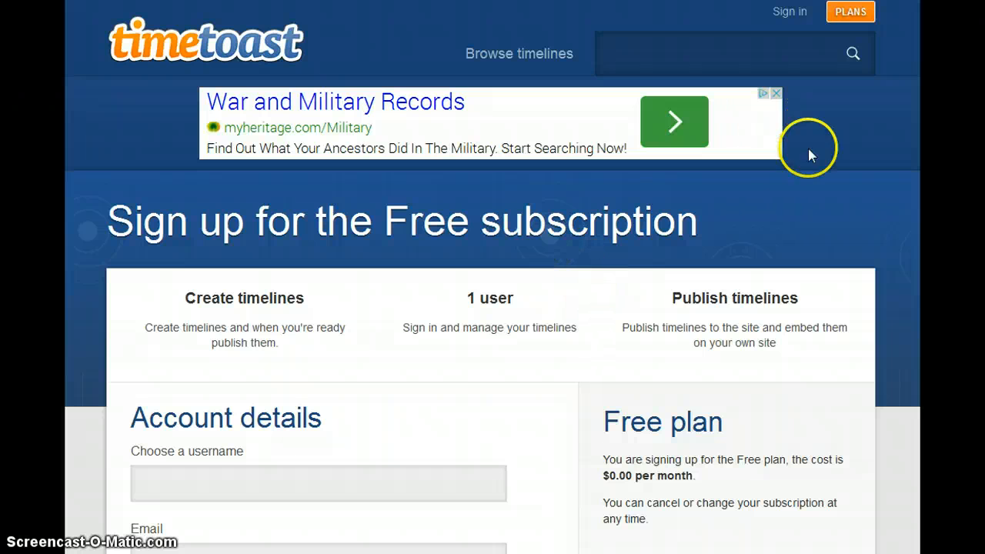
Sign in with the account email and password, landing on the Dashboard's Timelines tab
{"action": "left_click", "coordinate": [789, 12]}
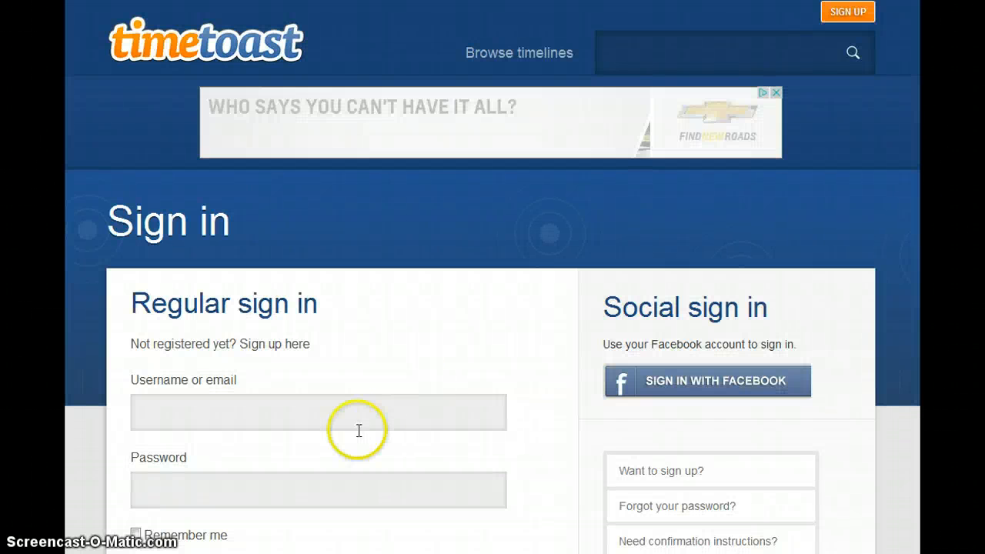
{"action": "left_click", "coordinate": [351, 416]}
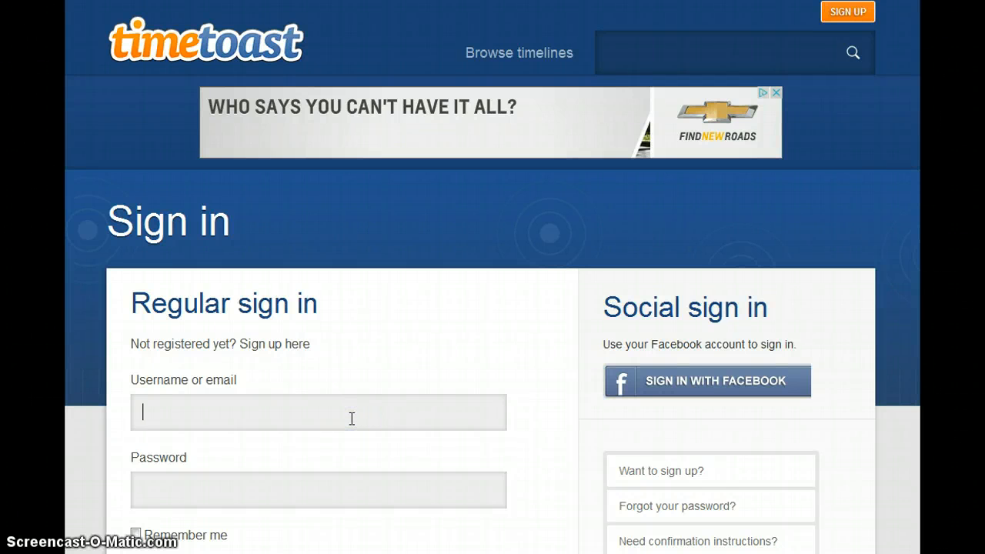
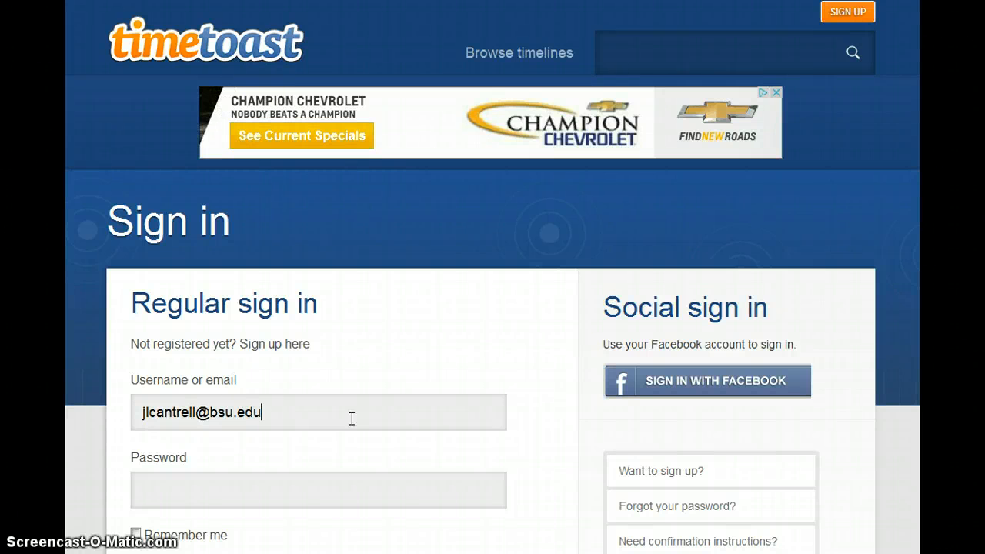
{"action": "left_click", "coordinate": [255, 492]}
{"action": "type", "text": "s"}
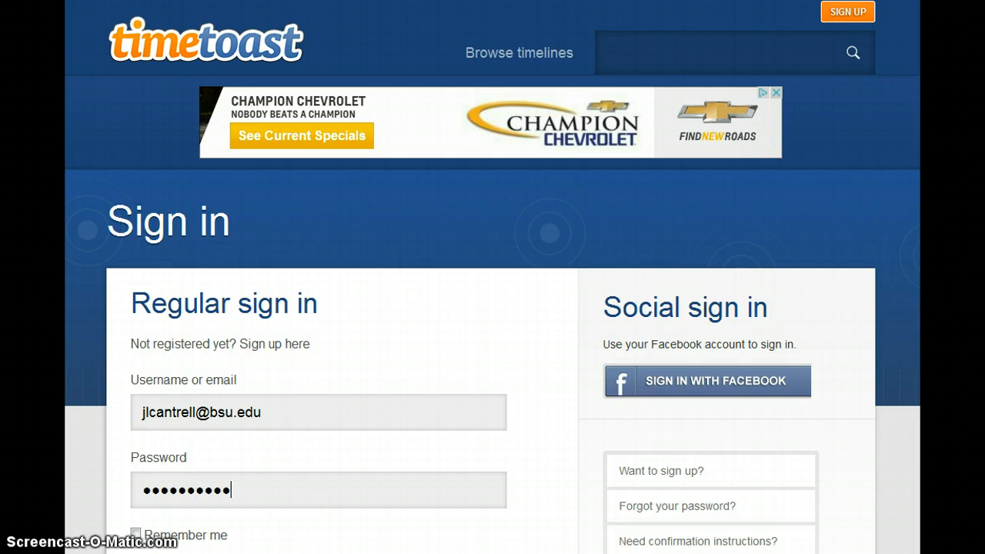
{"action": "scroll", "coordinate": [597, 469], "scroll_direction": "down", "scroll_amount": 1}
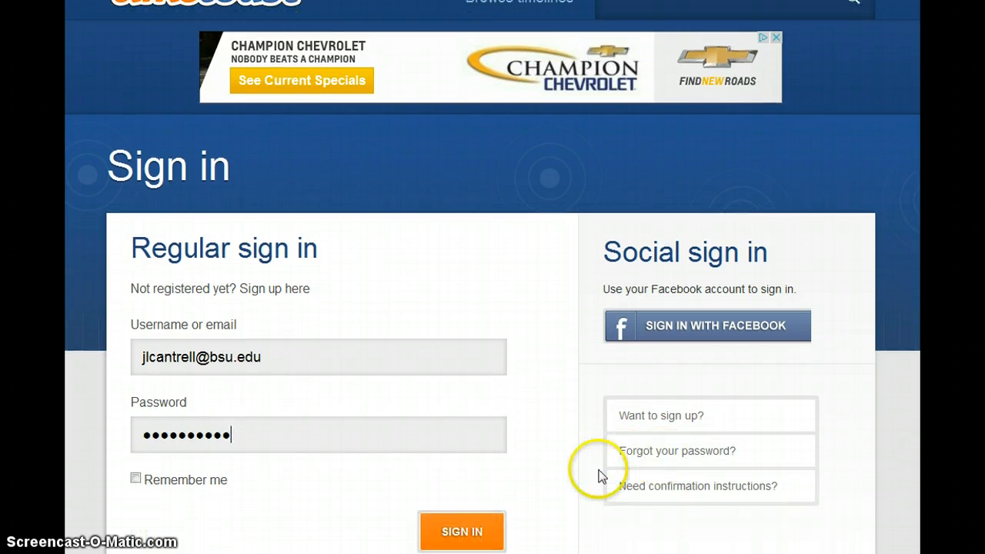
{"action": "left_click", "coordinate": [462, 530]}
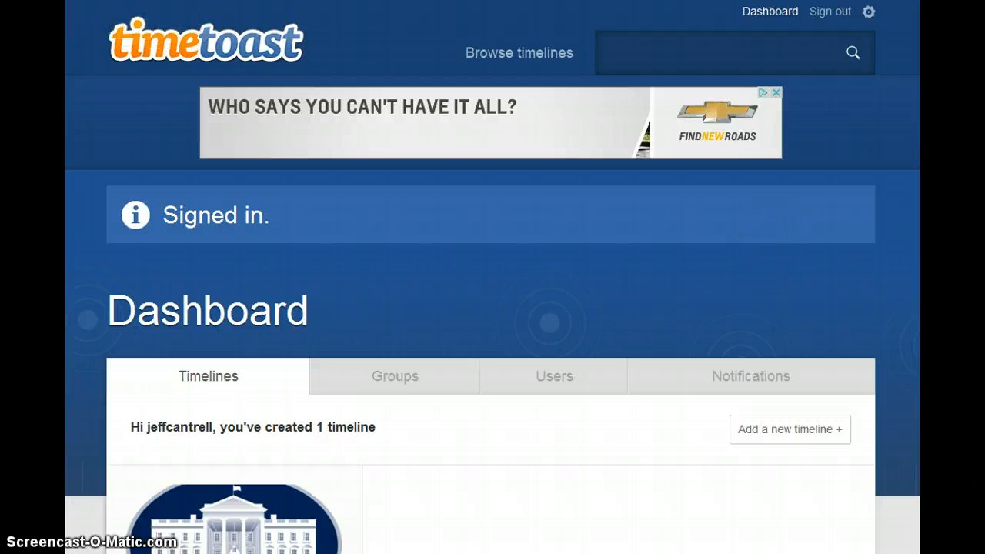
Switch the 'Presidents of the 21st Century' timeline to Draft and delete it
{"action": "scroll", "coordinate": [492, 277], "scroll_direction": "down", "scroll_amount": 3}
{"action": "scroll", "coordinate": [492, 276], "scroll_direction": "down", "scroll_amount": 2}
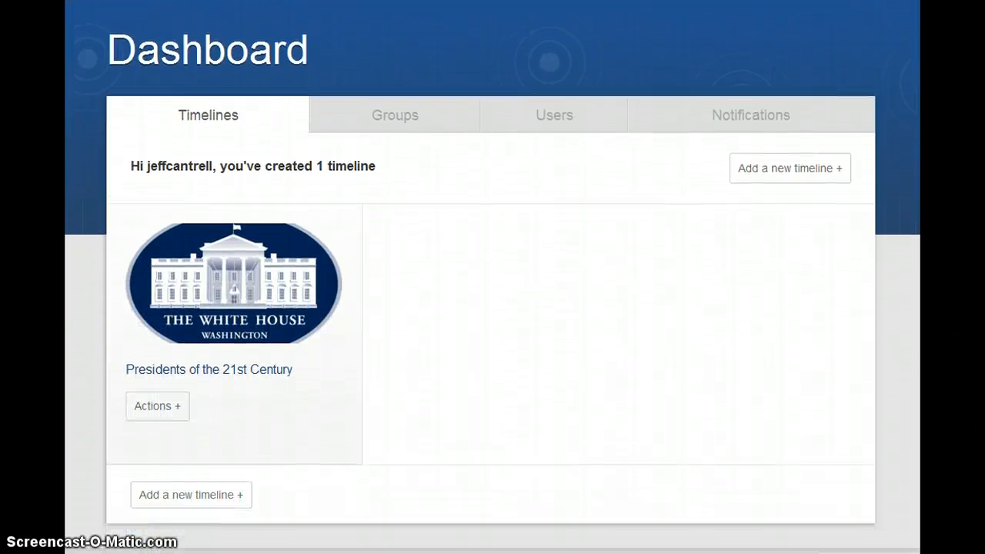
{"action": "scroll", "coordinate": [492, 277], "scroll_direction": "up", "scroll_amount": 1}
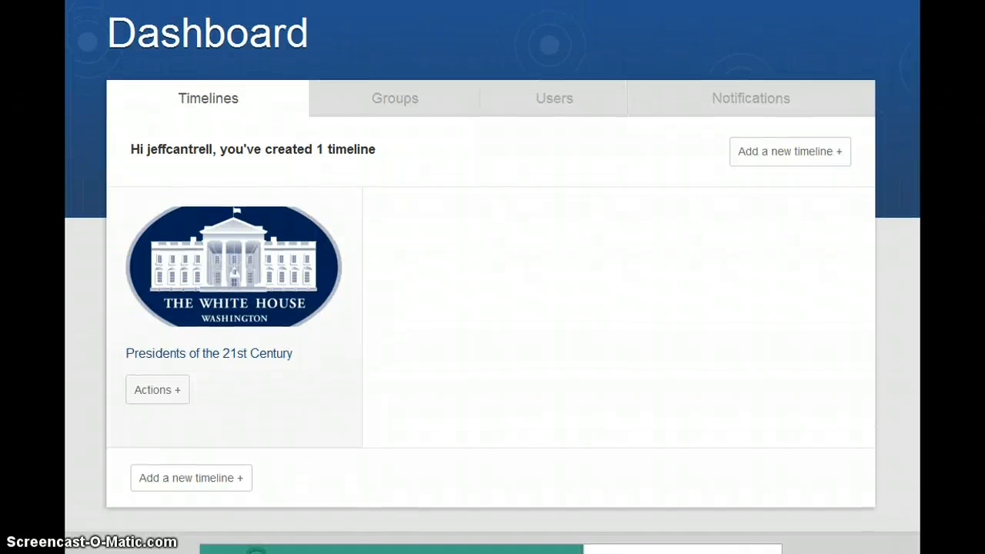
{"action": "left_click", "coordinate": [178, 399]}
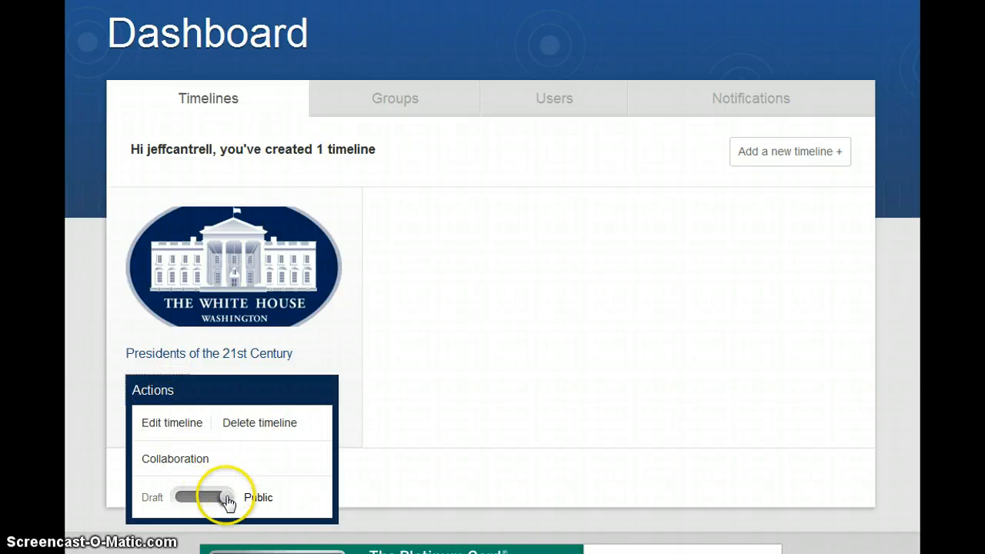
{"action": "left_click_drag", "start_coordinate": [225, 499], "coordinate": [177, 508]}
{"action": "left_click", "coordinate": [246, 422]}
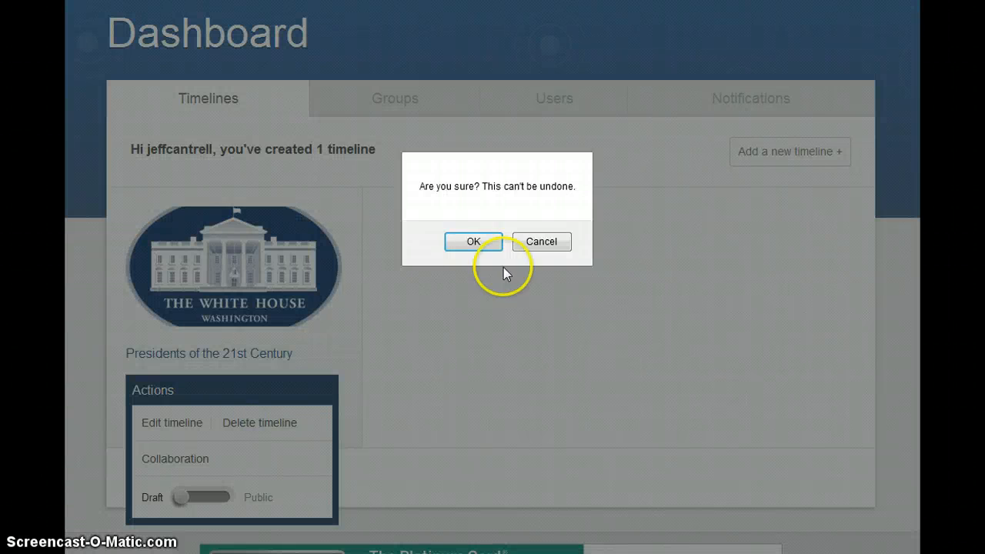
{"action": "left_click", "coordinate": [471, 241]}
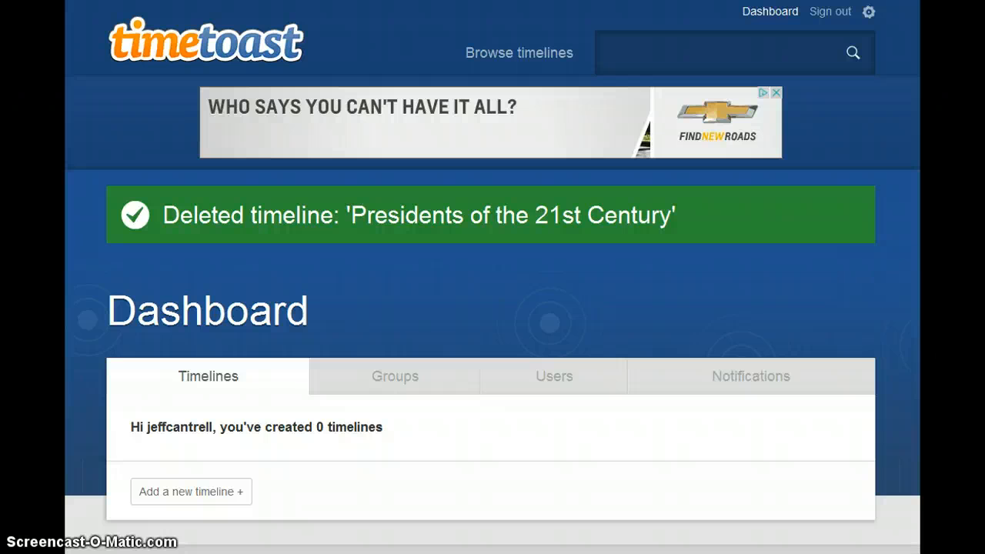
Start a new timeline from the Dashboard
{"action": "scroll", "coordinate": [492, 277], "scroll_direction": "down", "scroll_amount": 1}
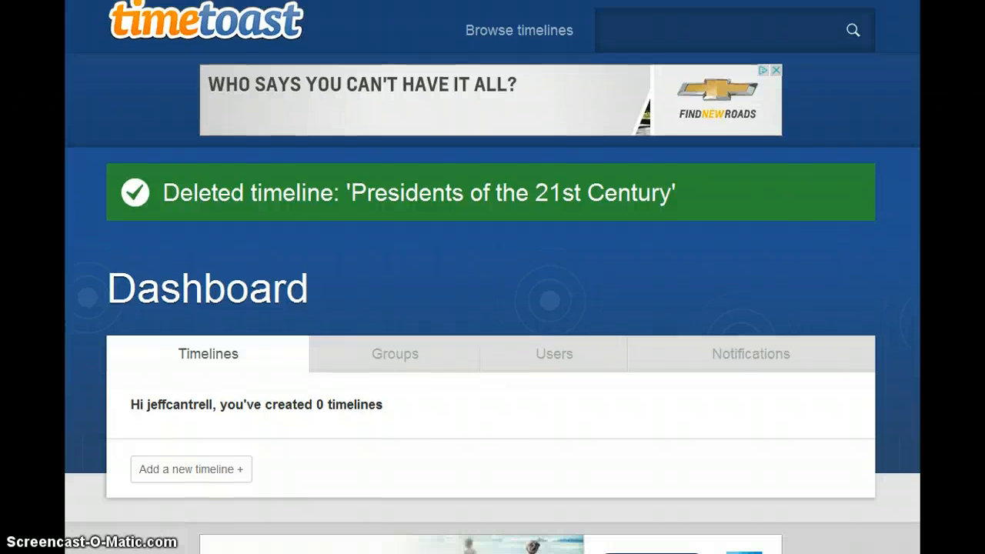
{"action": "scroll", "coordinate": [492, 277], "scroll_direction": "up", "scroll_amount": 1}
{"action": "scroll", "coordinate": [493, 277], "scroll_direction": "down", "scroll_amount": 1}
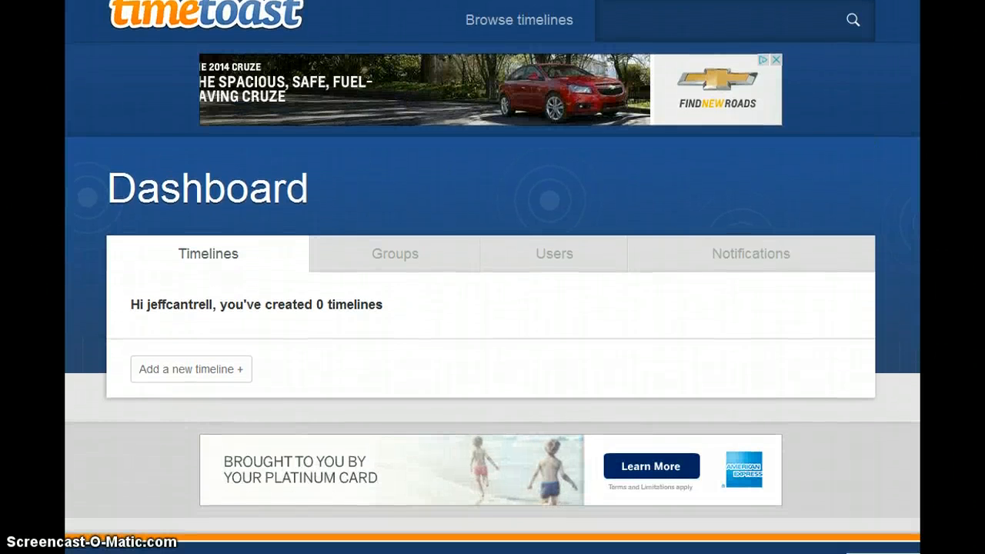
{"action": "left_click", "coordinate": [241, 370]}
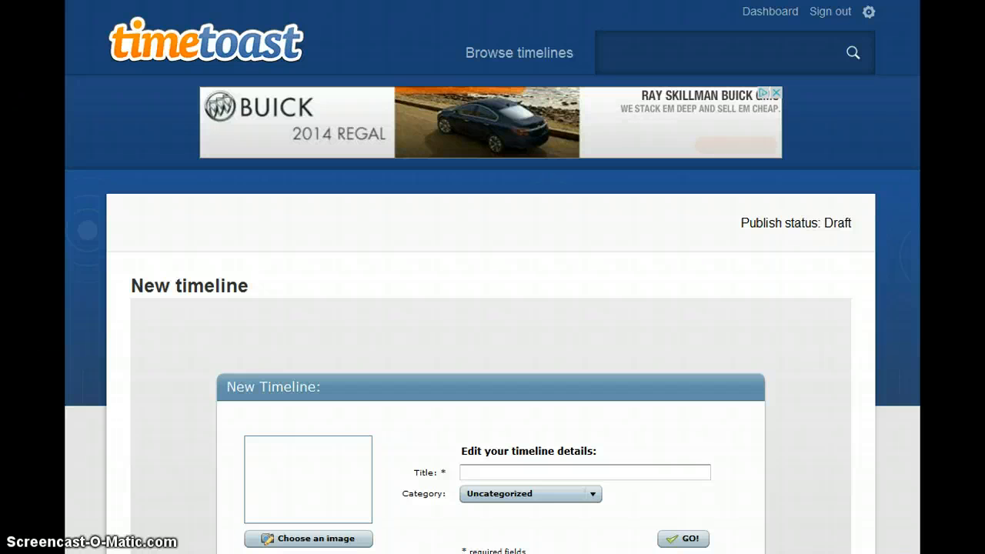
Create the timeline 'presidents of the 21st century' with History as its category
{"action": "scroll", "coordinate": [492, 277], "scroll_direction": "down", "scroll_amount": 2}
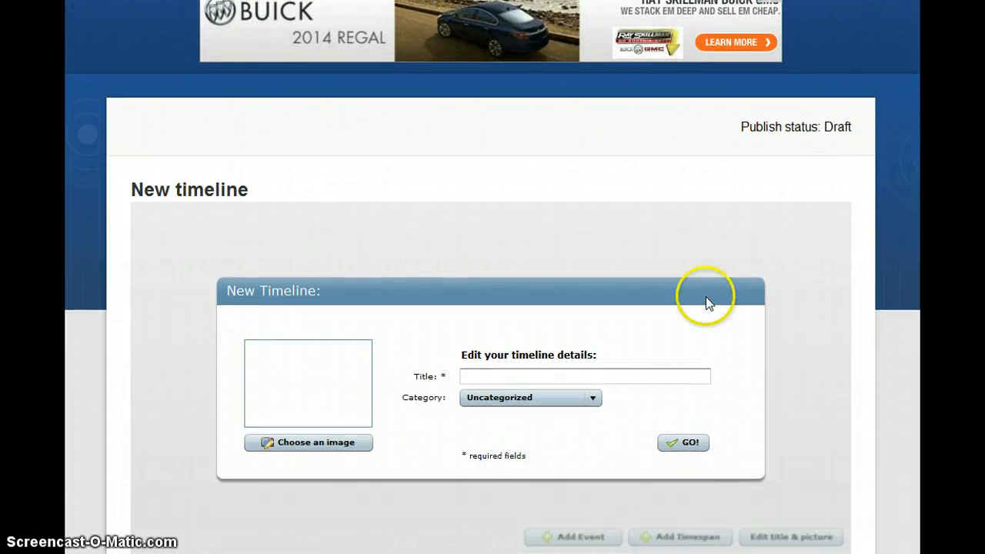
{"action": "left_click", "coordinate": [610, 378]}
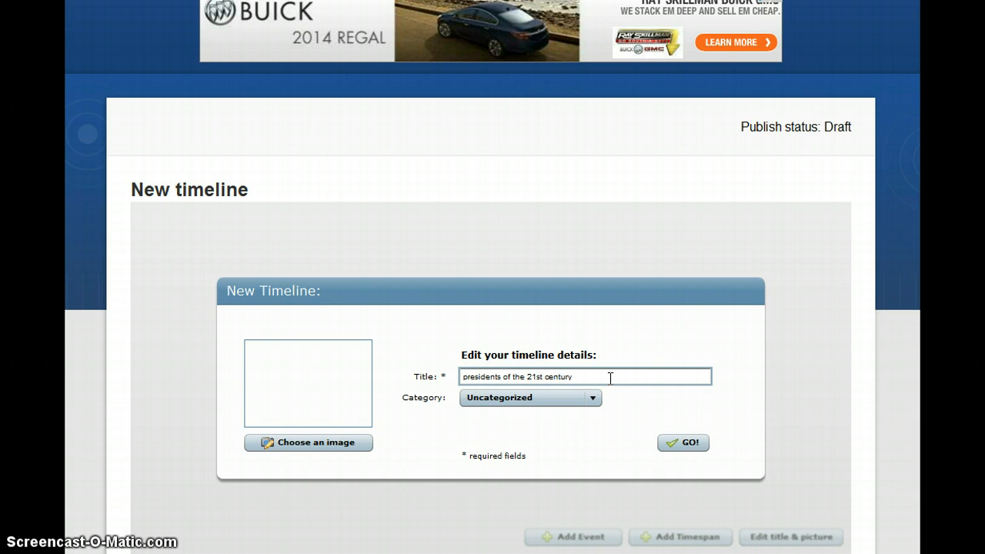
{"action": "left_click", "coordinate": [592, 399]}
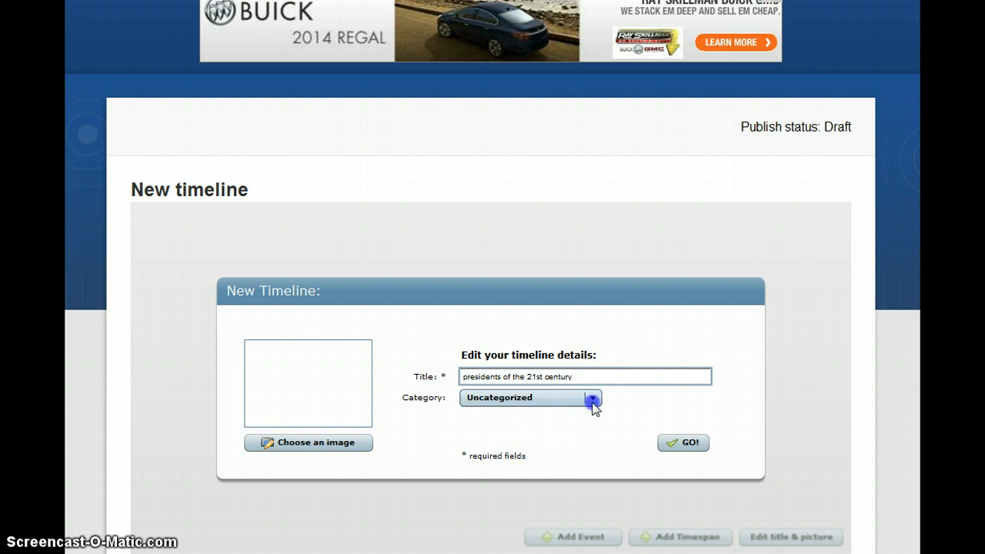
{"action": "left_click_drag", "start_coordinate": [596, 425], "coordinate": [592, 496]}
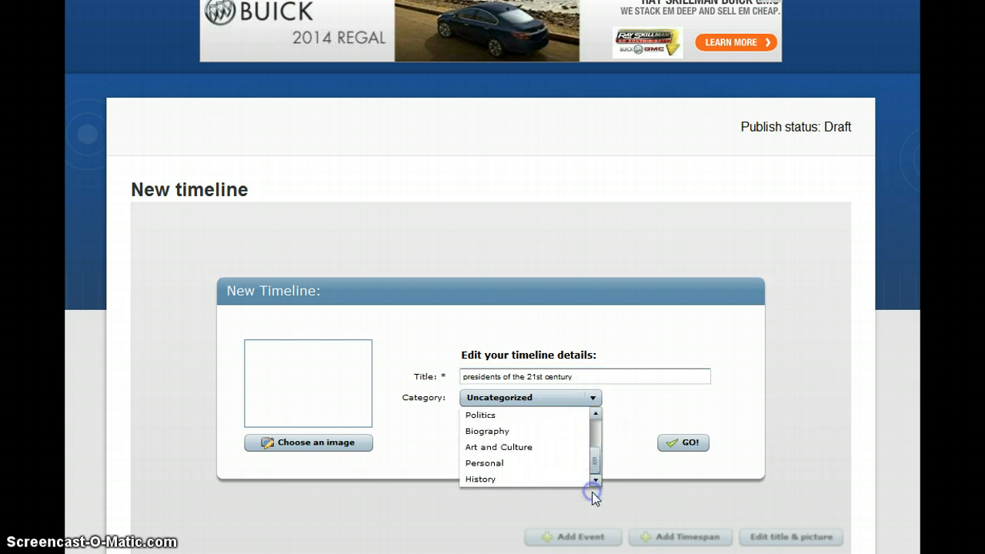
{"action": "left_click", "coordinate": [534, 477]}
{"action": "left_click", "coordinate": [682, 447]}
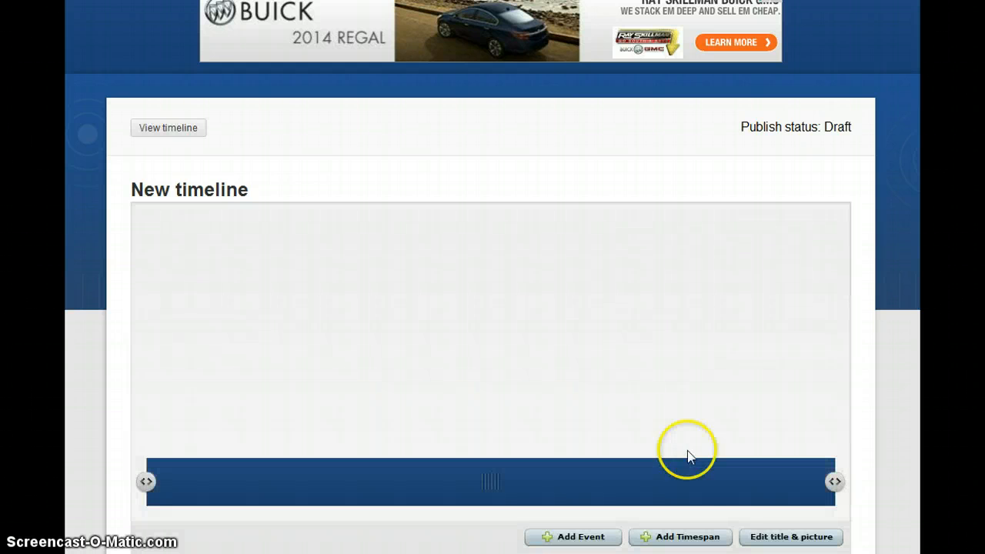
Begin a timespan titled 'presidents' with start date 20 Jan 1993
{"action": "left_click", "coordinate": [694, 536]}
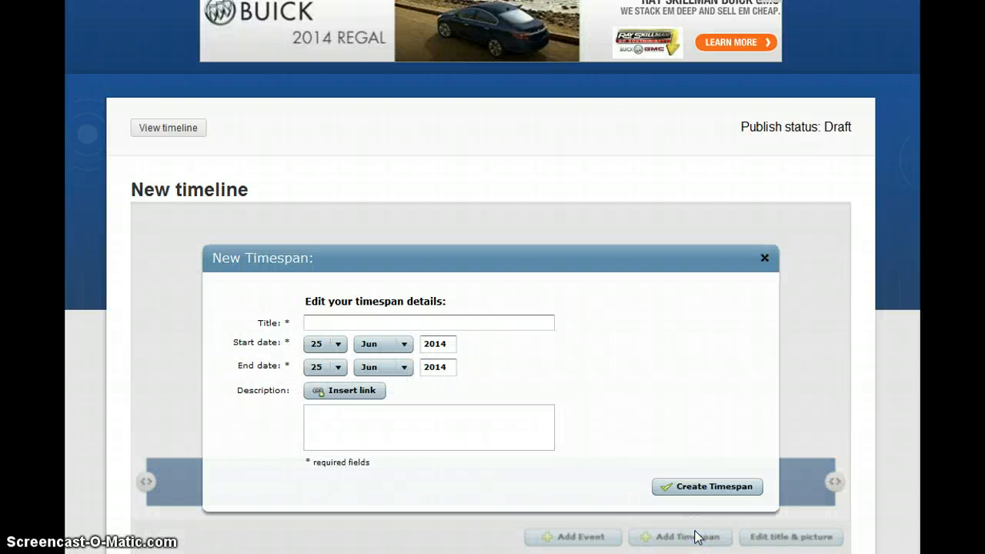
{"action": "left_click", "coordinate": [426, 323]}
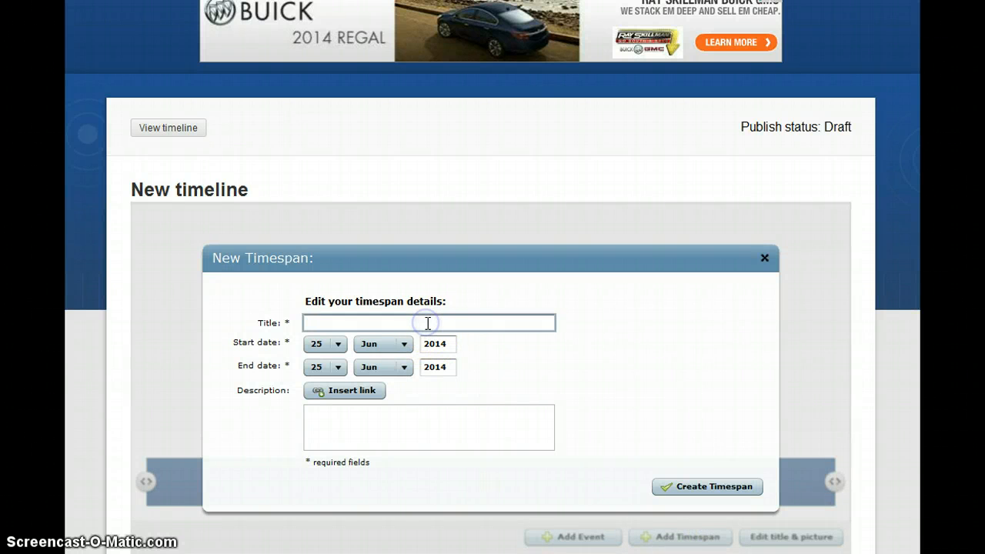
{"action": "type", "text": "presidents"}
{"action": "left_click", "coordinate": [338, 345]}
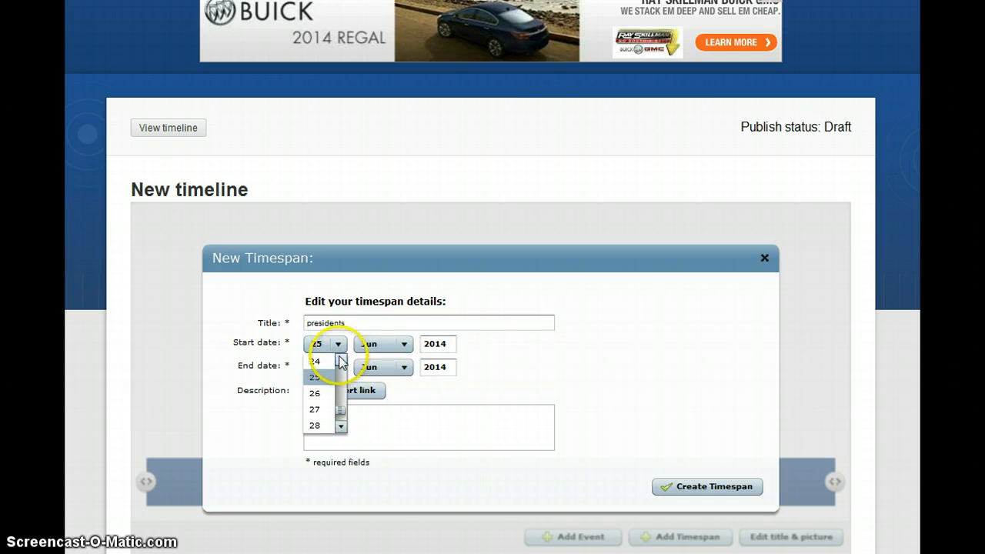
{"action": "scroll", "coordinate": [341, 367], "scroll_direction": "up", "scroll_amount": 2}
{"action": "scroll", "coordinate": [341, 366], "scroll_direction": "up", "scroll_amount": 1}
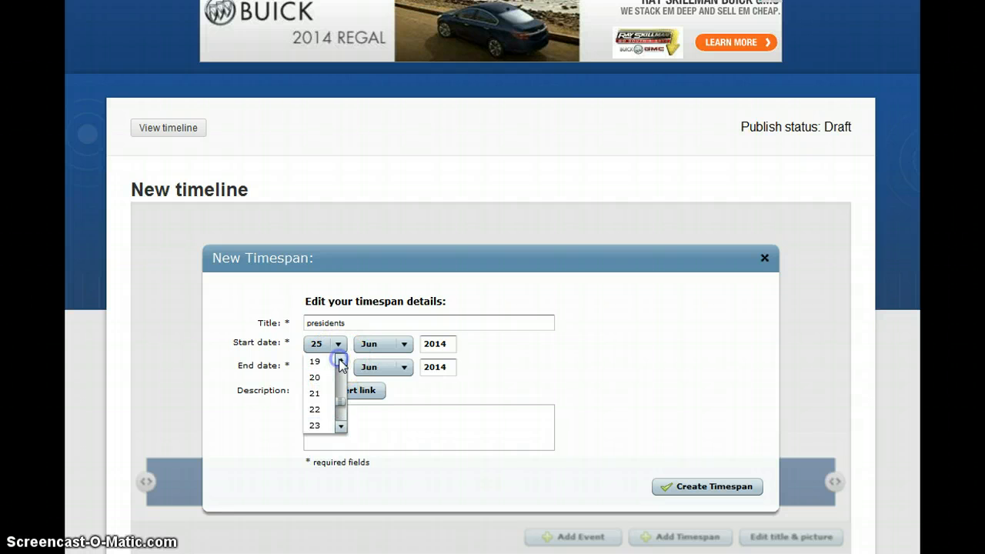
{"action": "left_click", "coordinate": [319, 377]}
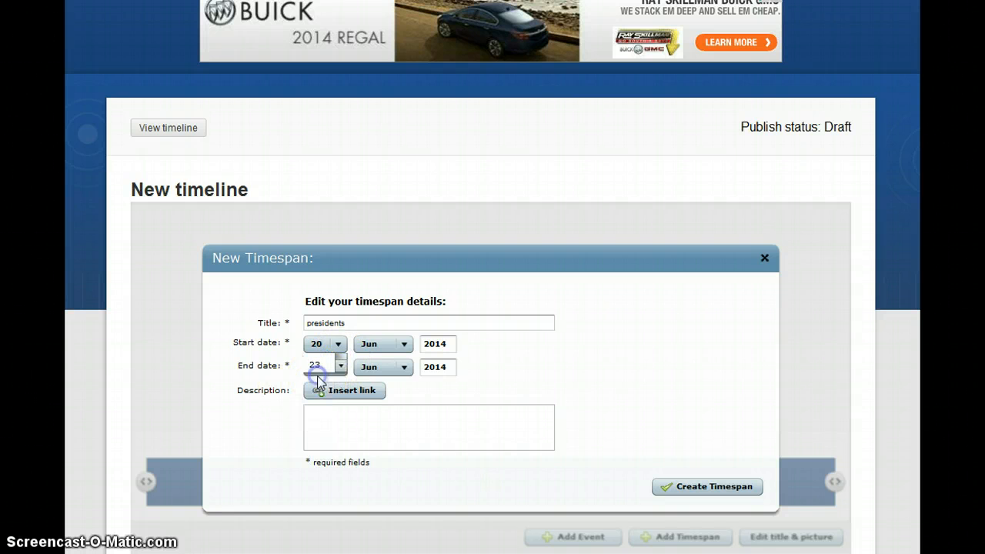
{"action": "left_click", "coordinate": [403, 344]}
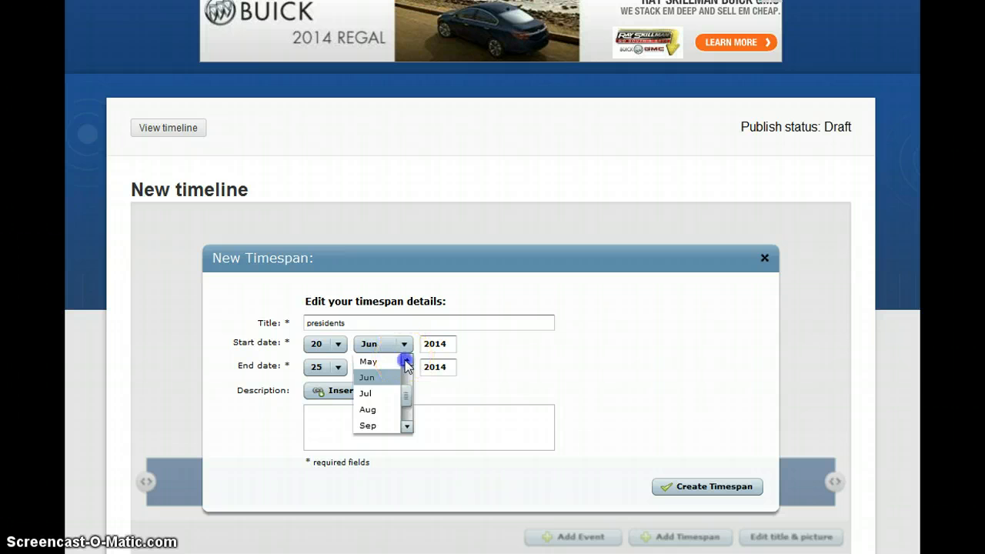
{"action": "left_click", "coordinate": [405, 360]}
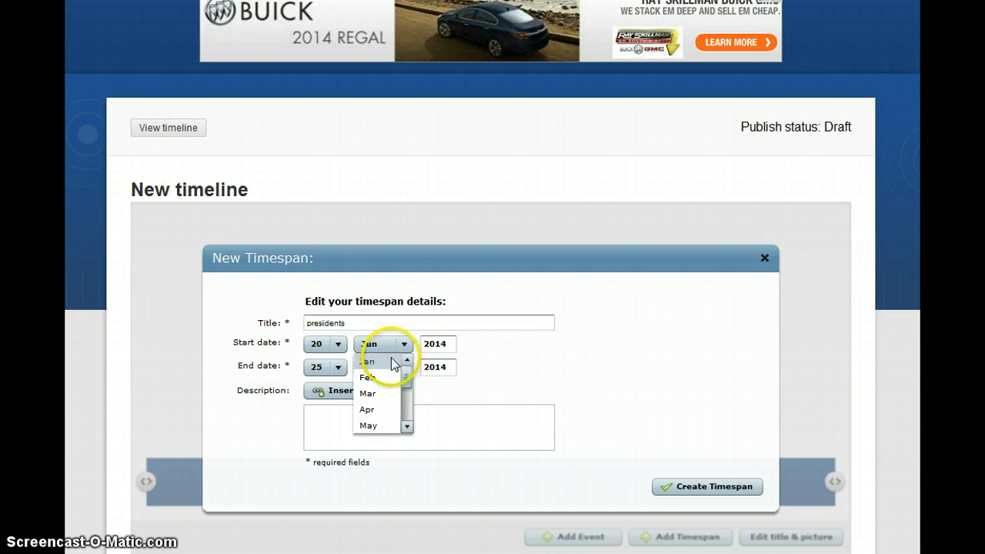
{"action": "left_click", "coordinate": [390, 361]}
{"action": "left_click", "coordinate": [431, 346]}
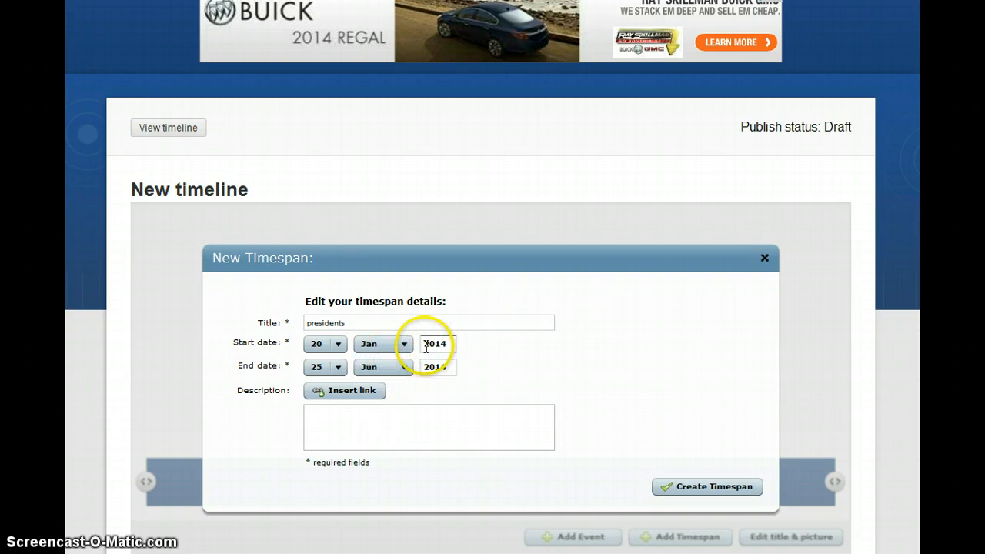
{"action": "left_click_drag", "start_coordinate": [426, 351], "coordinate": [460, 346]}
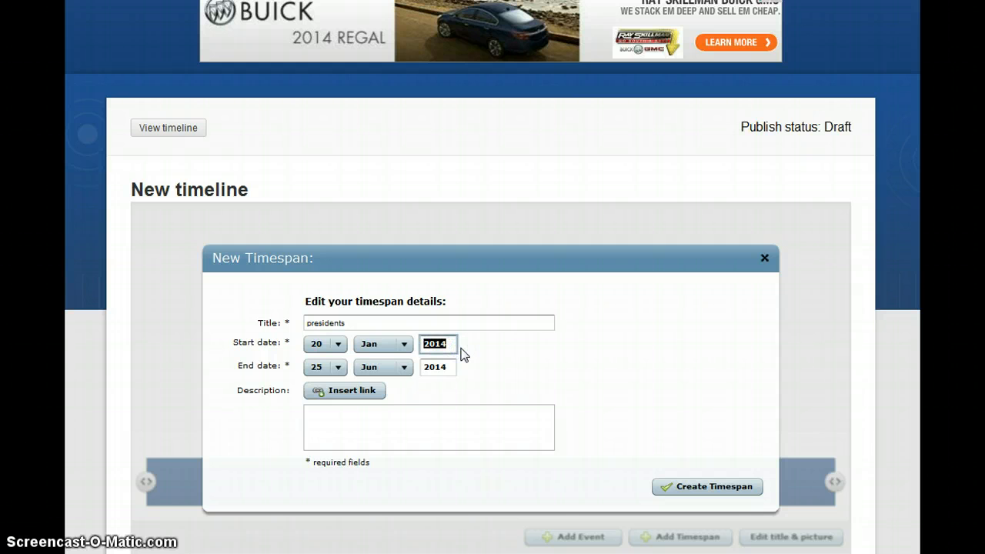
{"action": "type", "text": "1993"}
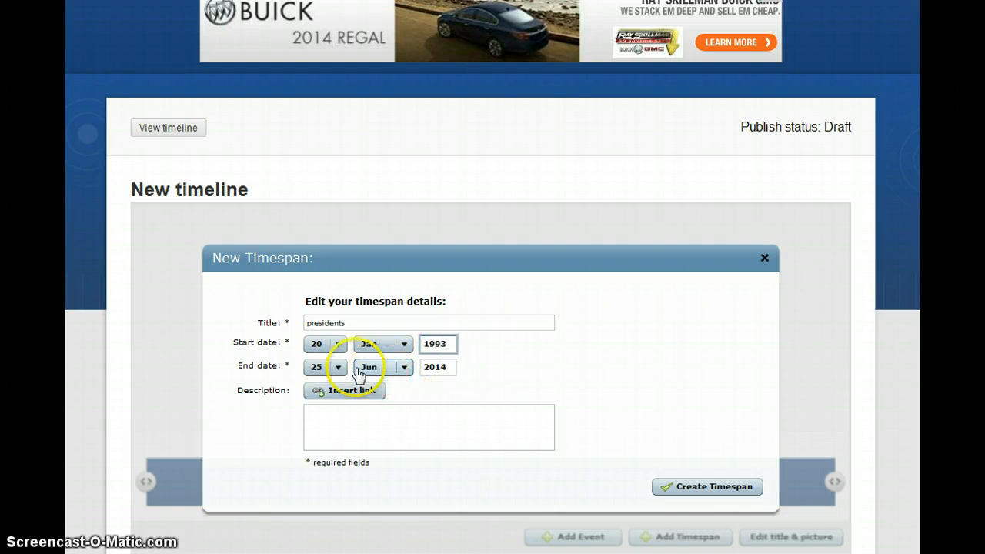
Set the end date to 20 Jan 2009, create the timespan, and start a new event
{"action": "left_click", "coordinate": [336, 368]}
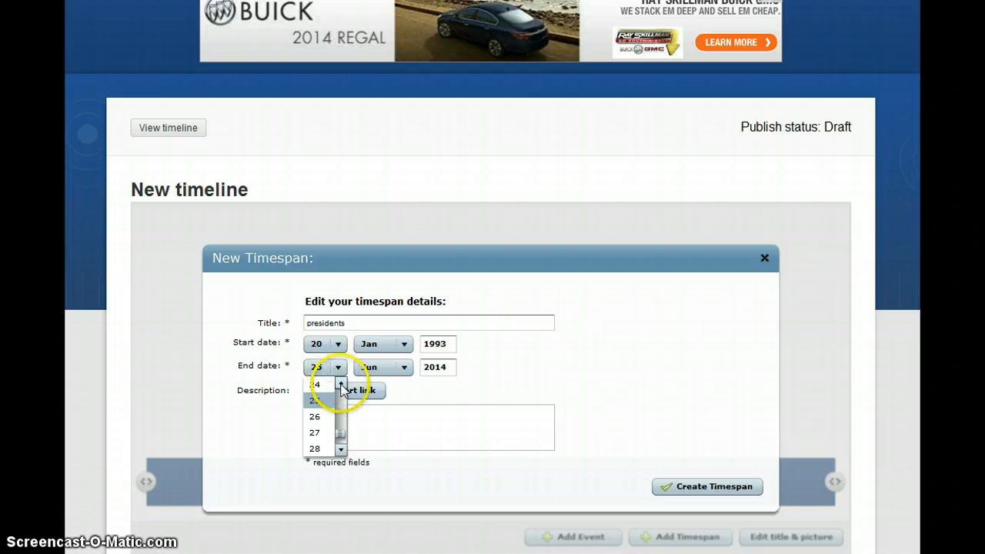
{"action": "left_click", "coordinate": [340, 384]}
{"action": "left_click", "coordinate": [340, 385]}
{"action": "left_click", "coordinate": [341, 384]}
{"action": "left_click", "coordinate": [340, 385]}
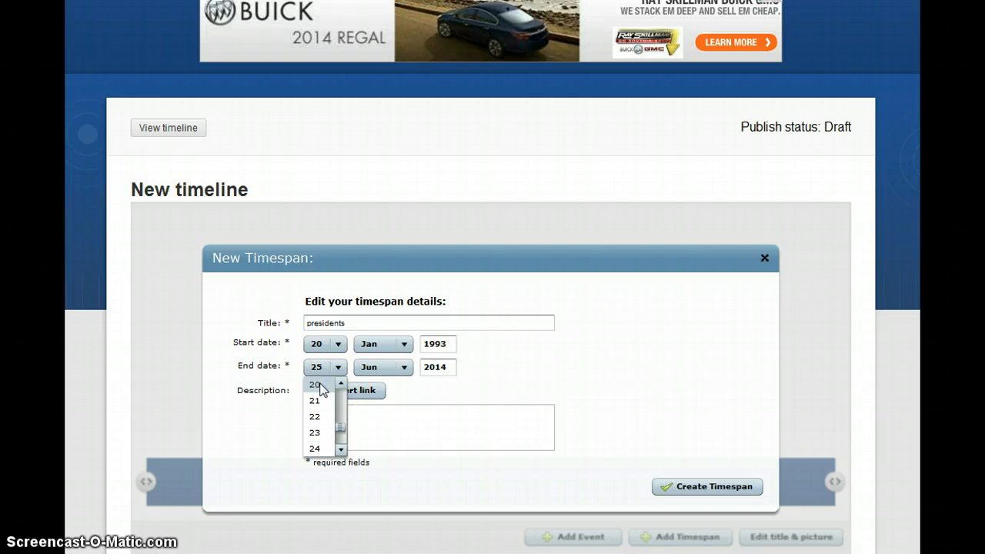
{"action": "left_click", "coordinate": [315, 383]}
{"action": "left_click", "coordinate": [404, 367]}
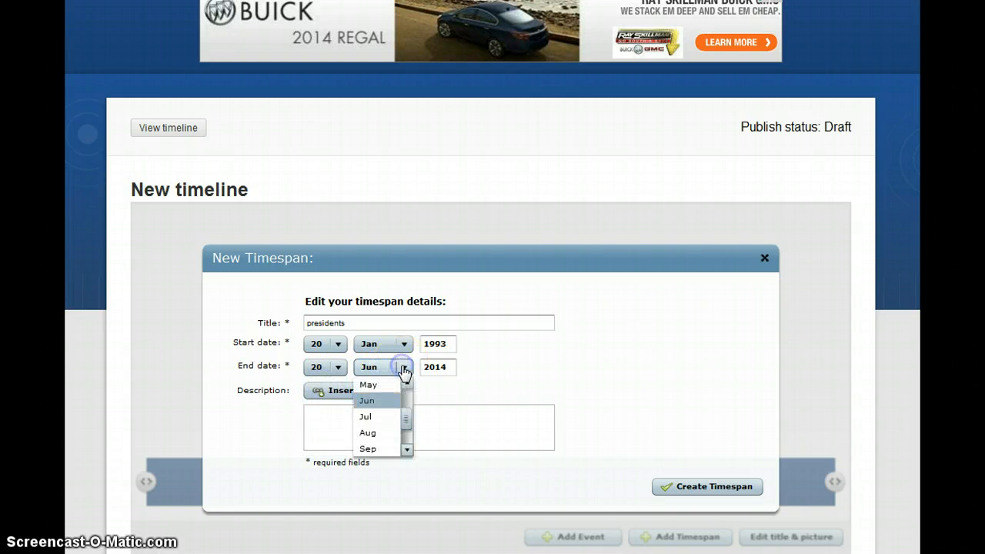
{"action": "left_click", "coordinate": [406, 384]}
{"action": "left_click", "coordinate": [406, 385]}
{"action": "left_click", "coordinate": [406, 384]}
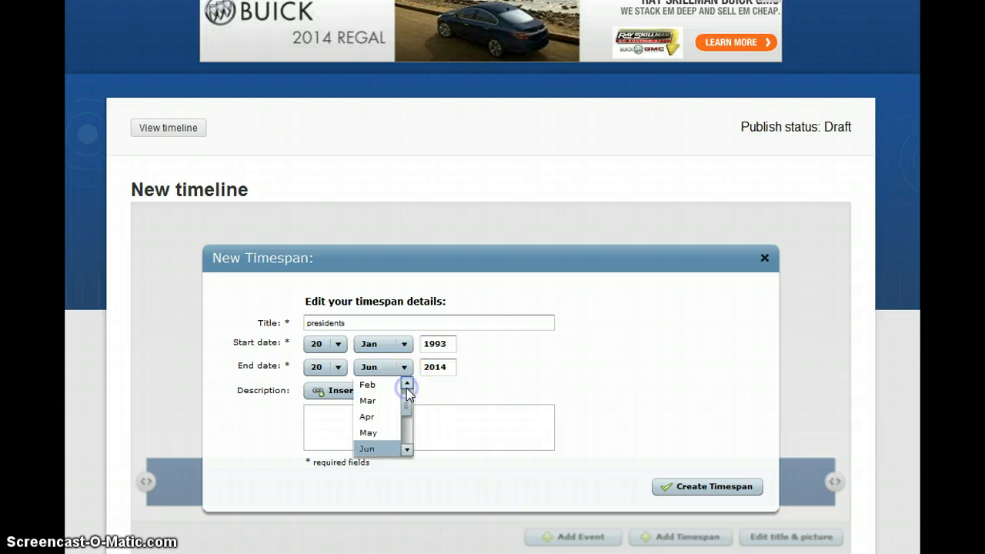
{"action": "left_click", "coordinate": [406, 385]}
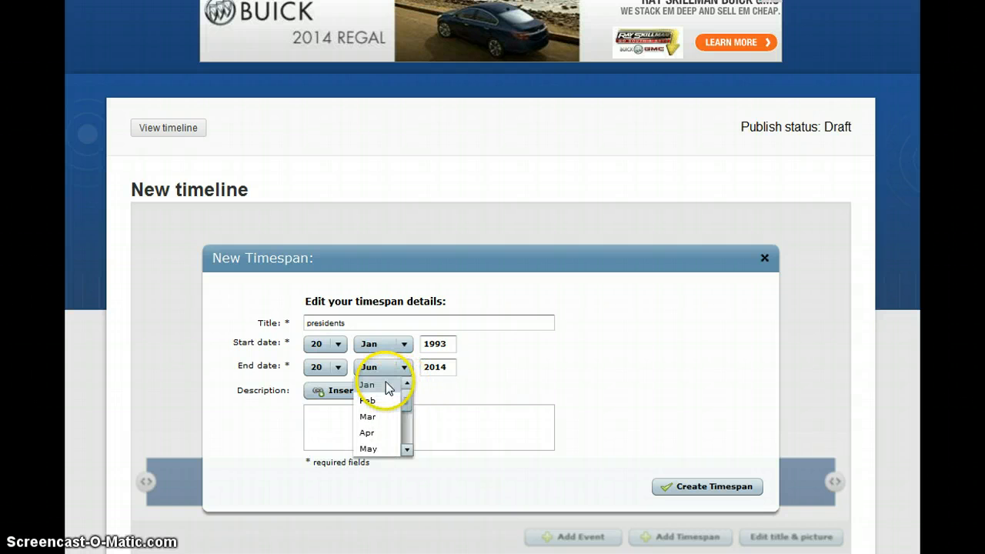
{"action": "left_click", "coordinate": [381, 385]}
{"action": "left_click_drag", "start_coordinate": [436, 367], "coordinate": [471, 372]}
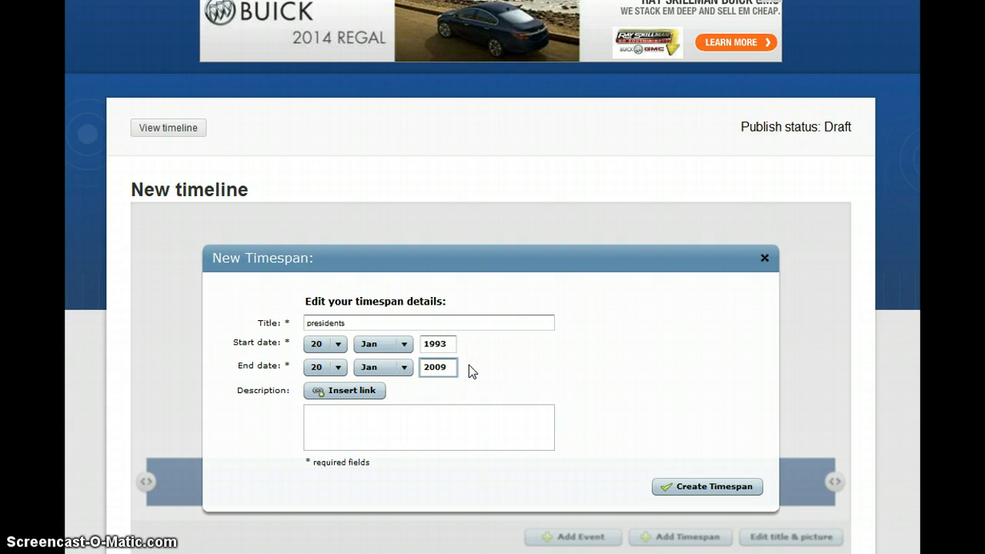
{"action": "left_click", "coordinate": [733, 487]}
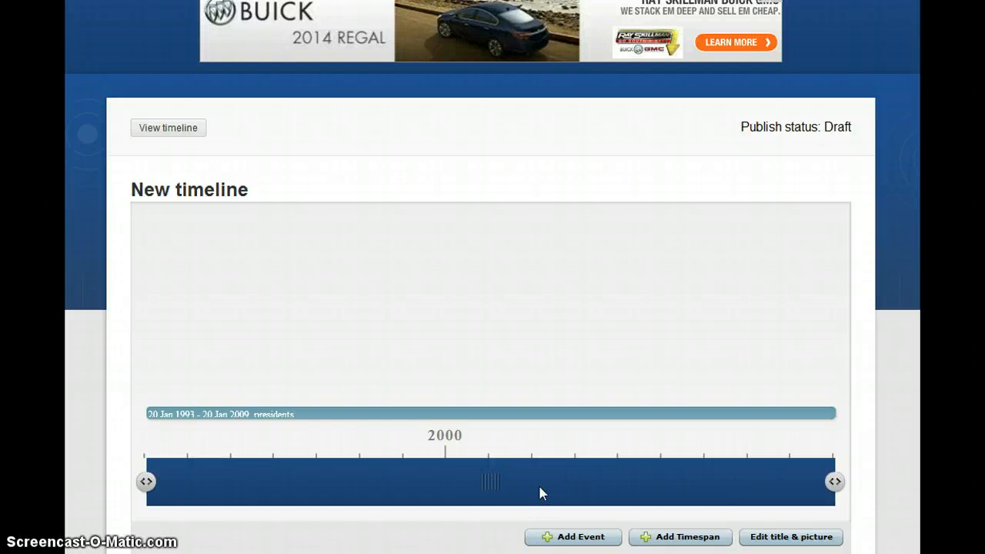
{"action": "left_click", "coordinate": [489, 533]}
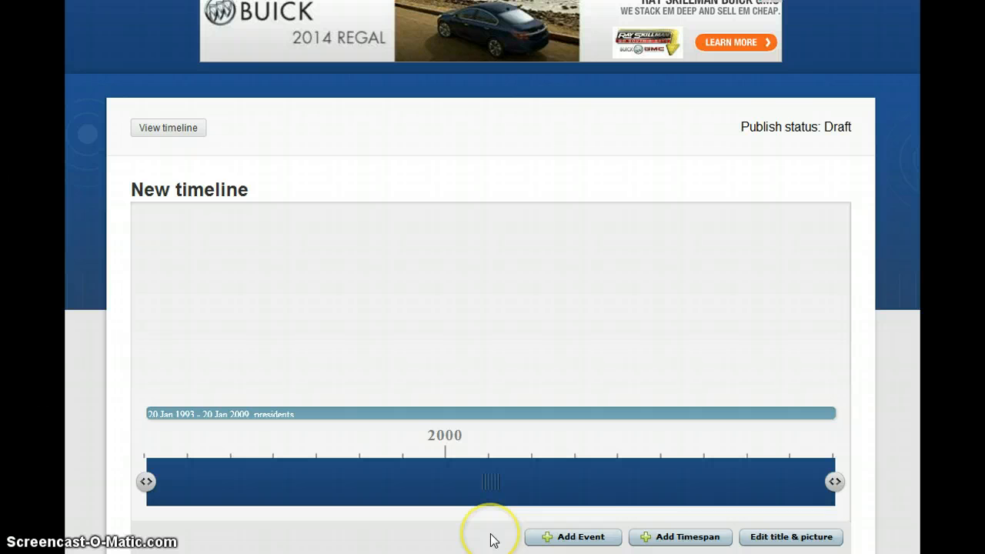
{"action": "left_click", "coordinate": [580, 536]}
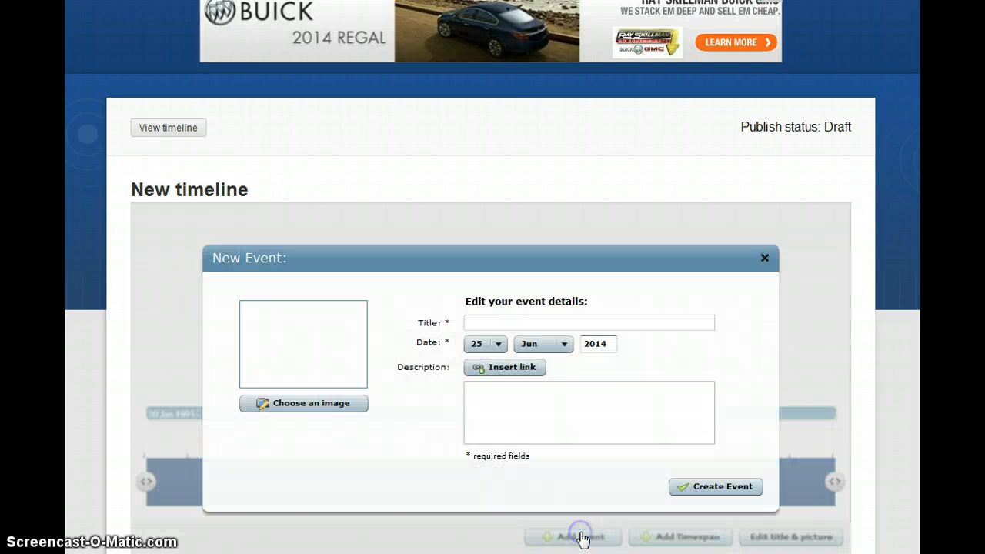
Title the event 'Clinton' and date it 20 Jan 1993, replacing the default 2014
{"action": "left_click", "coordinate": [526, 322]}
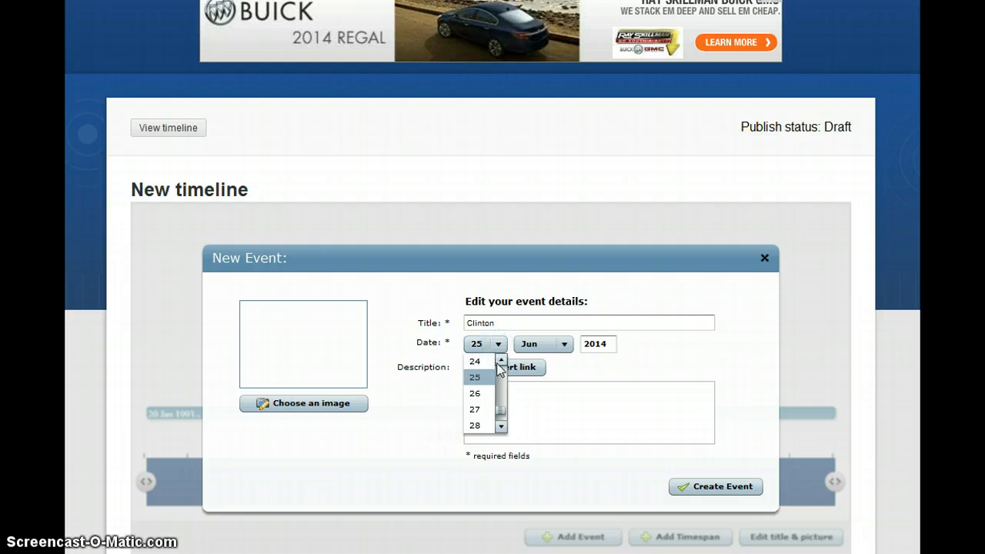
{"action": "left_click", "coordinate": [501, 361]}
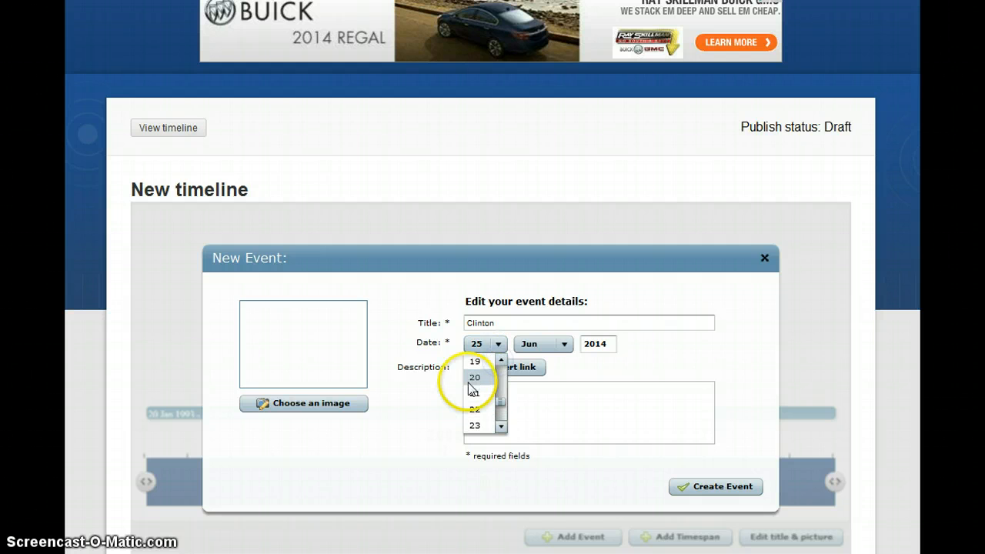
{"action": "left_click", "coordinate": [477, 377]}
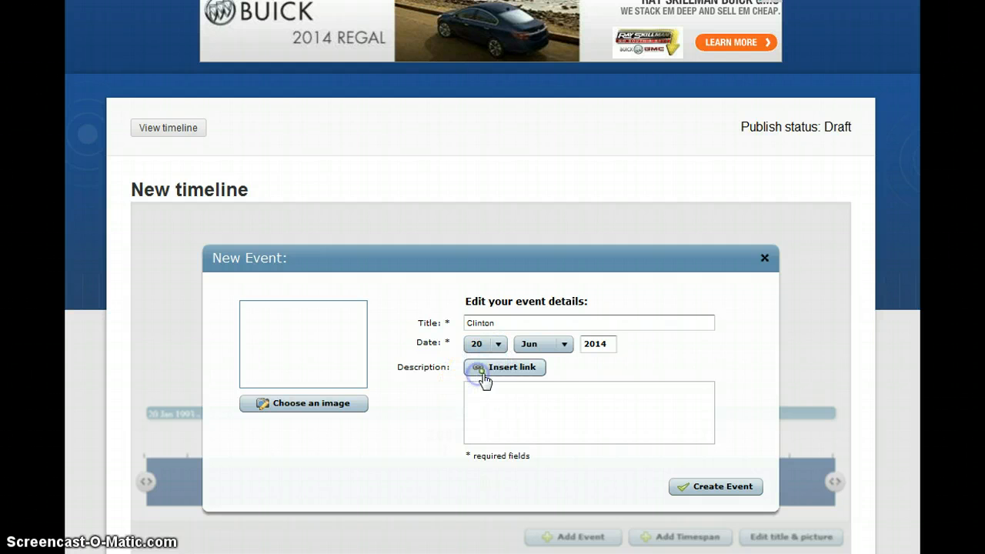
{"action": "left_click", "coordinate": [565, 345]}
{"action": "left_click", "coordinate": [567, 361]}
{"action": "left_click", "coordinate": [567, 361]}
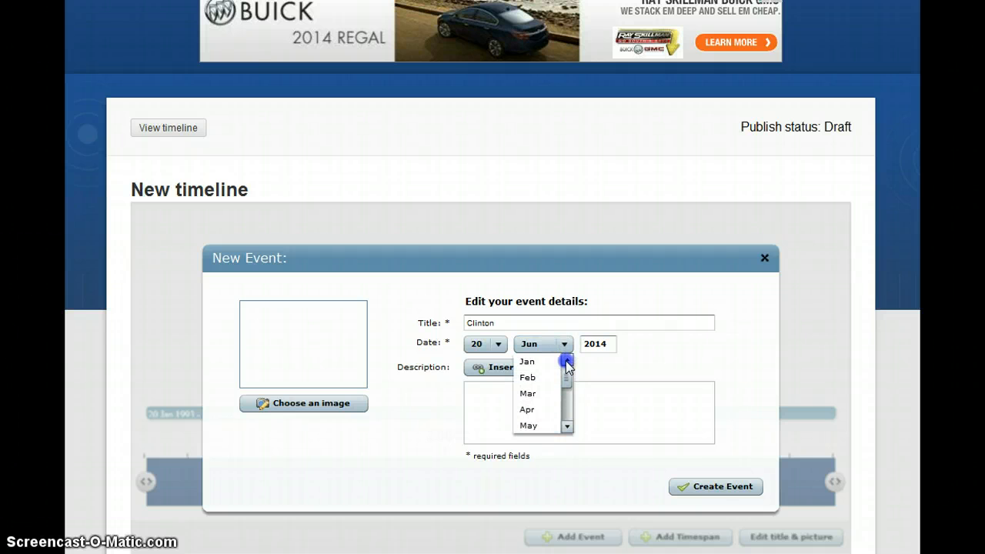
{"action": "left_click", "coordinate": [545, 361]}
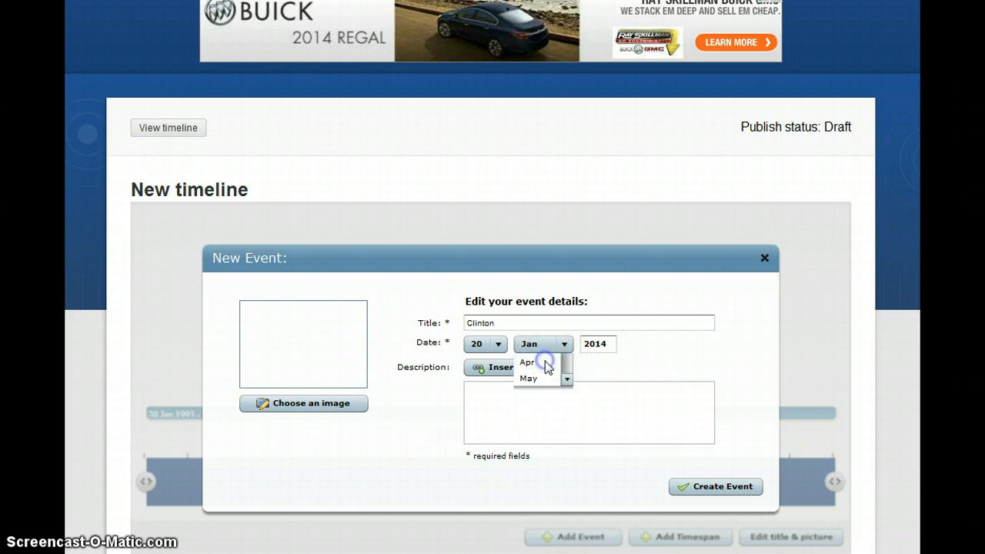
{"action": "left_click", "coordinate": [584, 350]}
{"action": "double_click", "coordinate": [598, 343]}
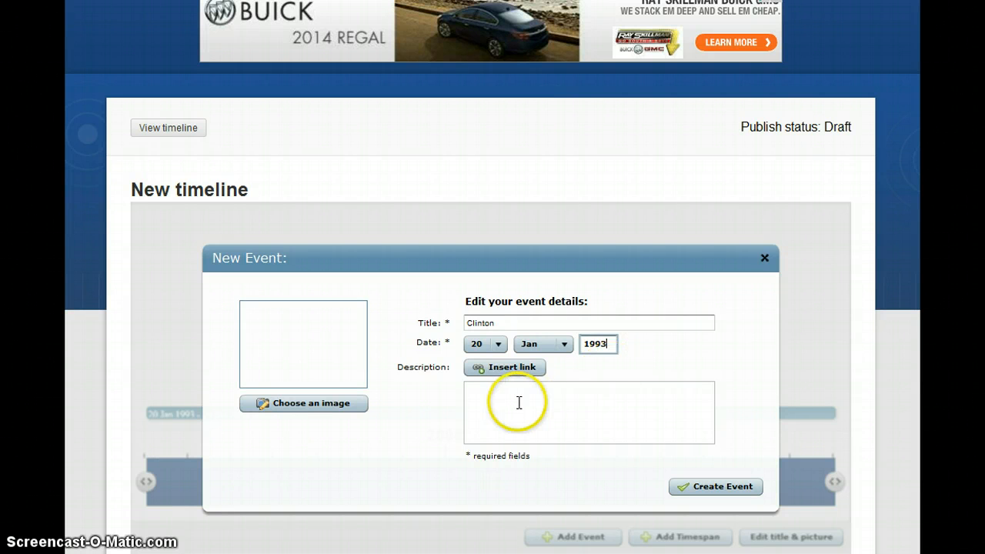
{"action": "left_click", "coordinate": [486, 406]}
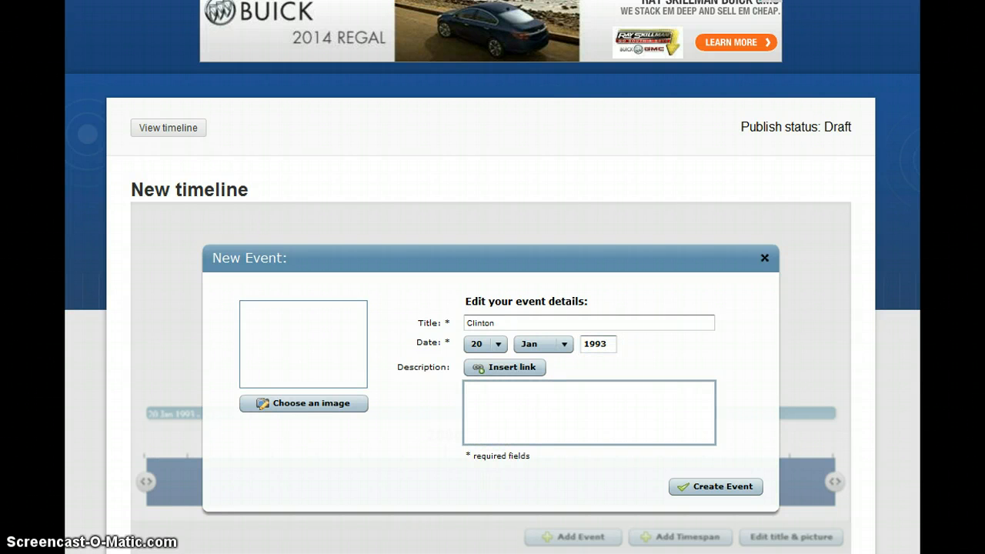
Copy Clinton's details, Born line through the impeachment paragraph, from the Word notes
{"action": "key", "text": "alt+Tab"}
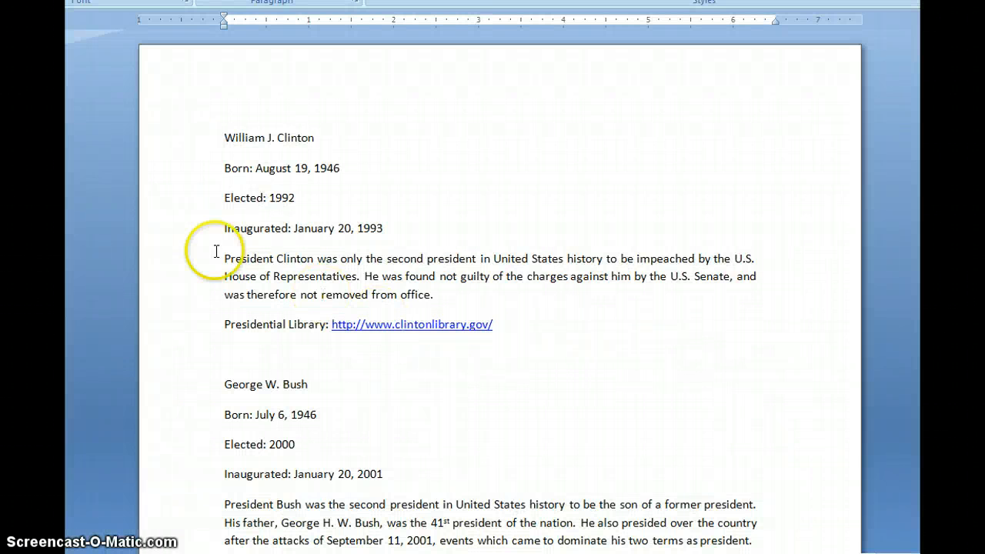
{"action": "left_click_drag", "start_coordinate": [224, 169], "coordinate": [464, 297]}
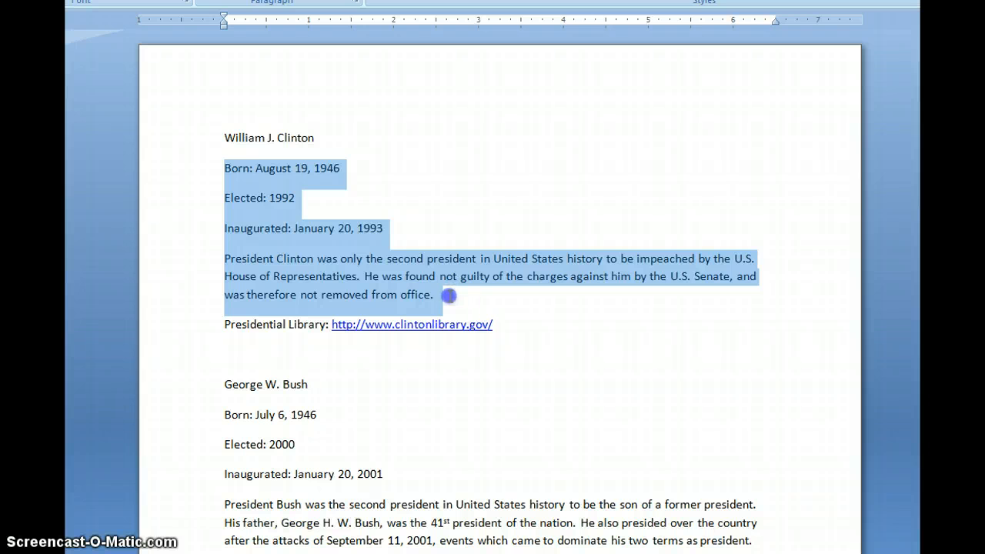
{"action": "right_click", "coordinate": [368, 244]}
{"action": "left_click", "coordinate": [413, 279]}
{"action": "key", "text": "alt+Tab"}
Paste Clinton's details into the event description
{"action": "left_click", "coordinate": [485, 402]}
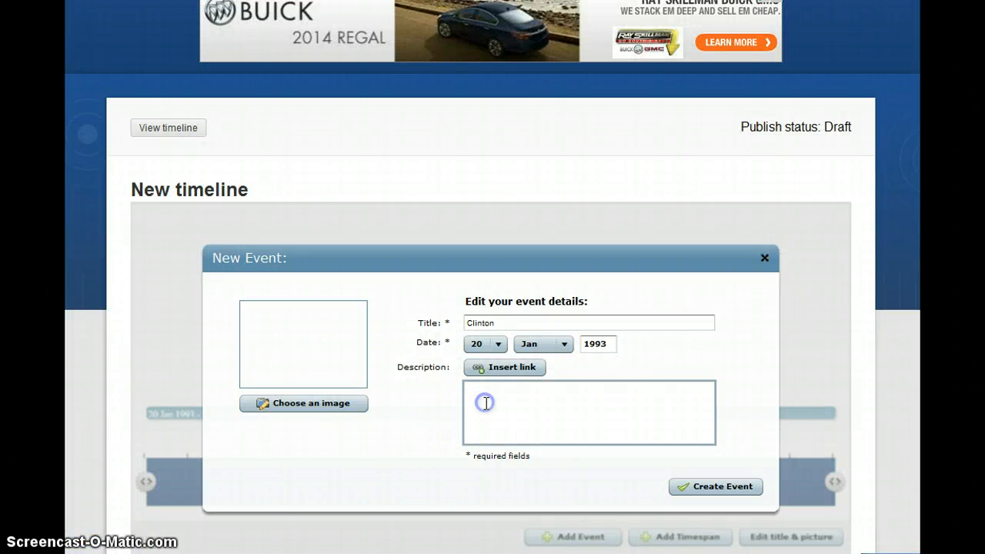
{"action": "right_click", "coordinate": [485, 403]}
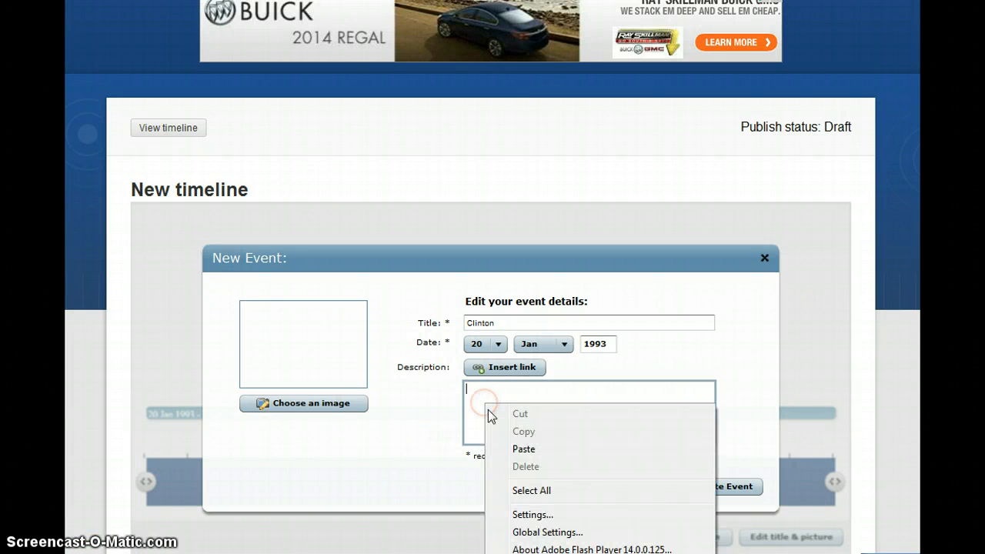
{"action": "left_click", "coordinate": [529, 451]}
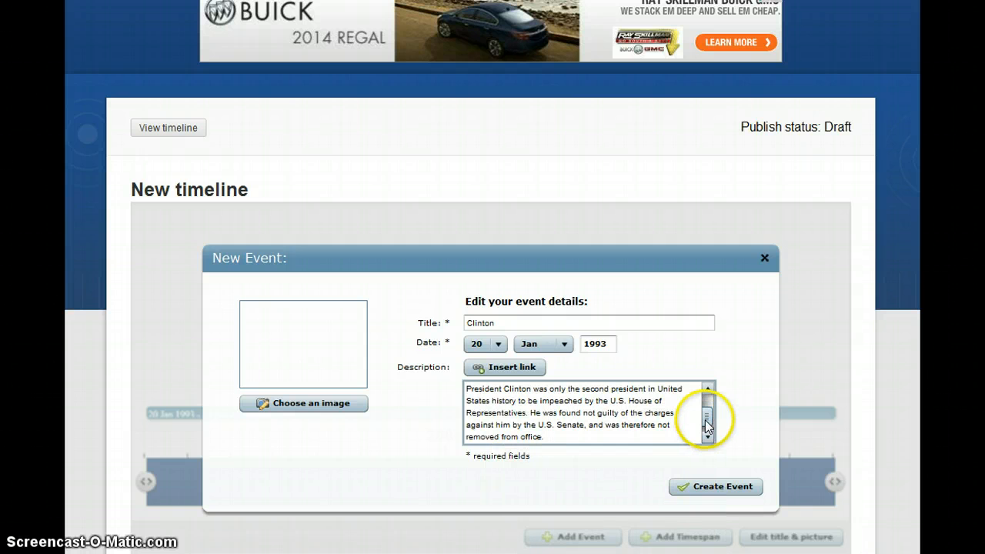
{"action": "left_click_drag", "start_coordinate": [706, 425], "coordinate": [707, 402]}
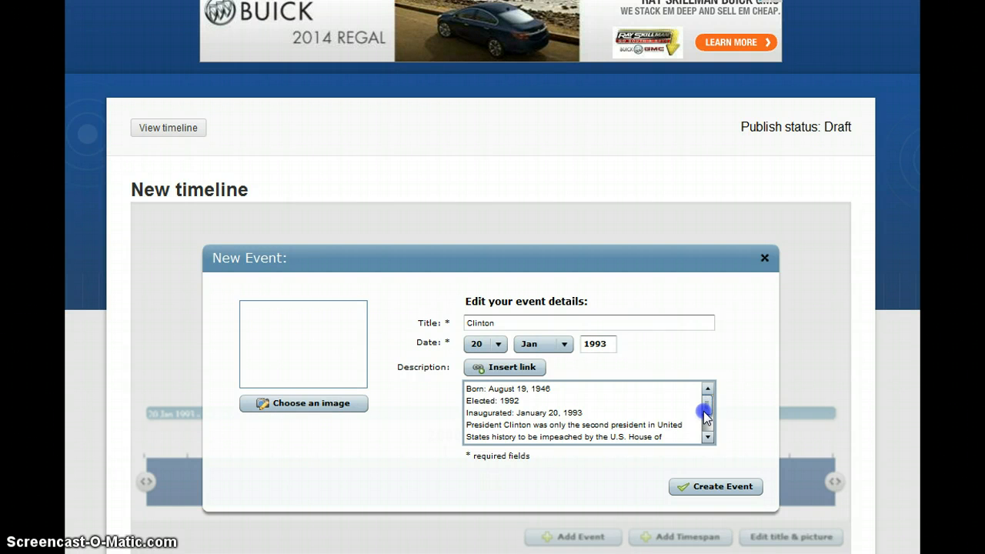
{"action": "mouse_move", "coordinate": [705, 414]}
{"action": "left_mouse_down"}
{"action": "mouse_move", "coordinate": [706, 429]}
{"action": "mouse_move", "coordinate": [707, 410]}
{"action": "left_mouse_up"}
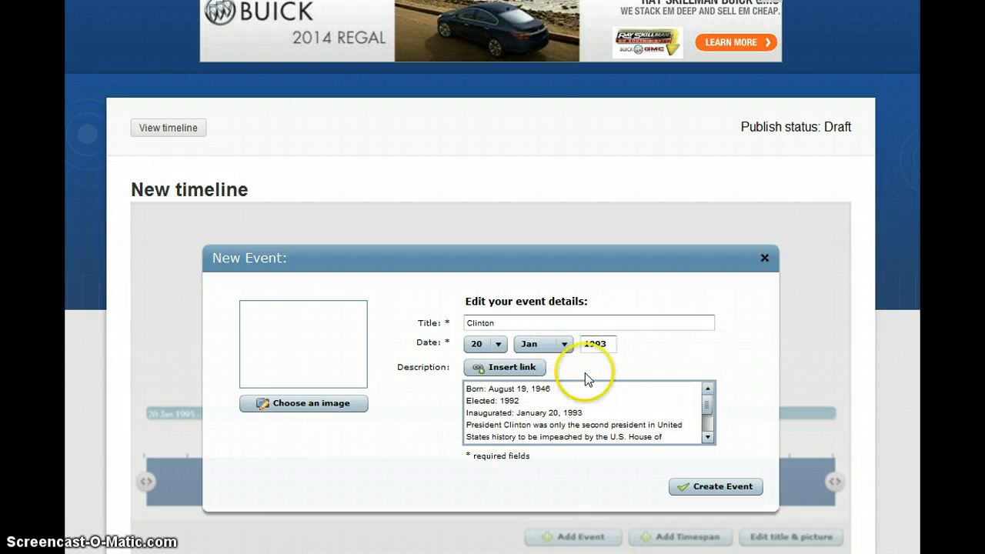
Open the Add a link form and copy 'Presidential Library' from the Word notes
{"action": "left_click", "coordinate": [520, 375]}
{"action": "left_click", "coordinate": [492, 363]}
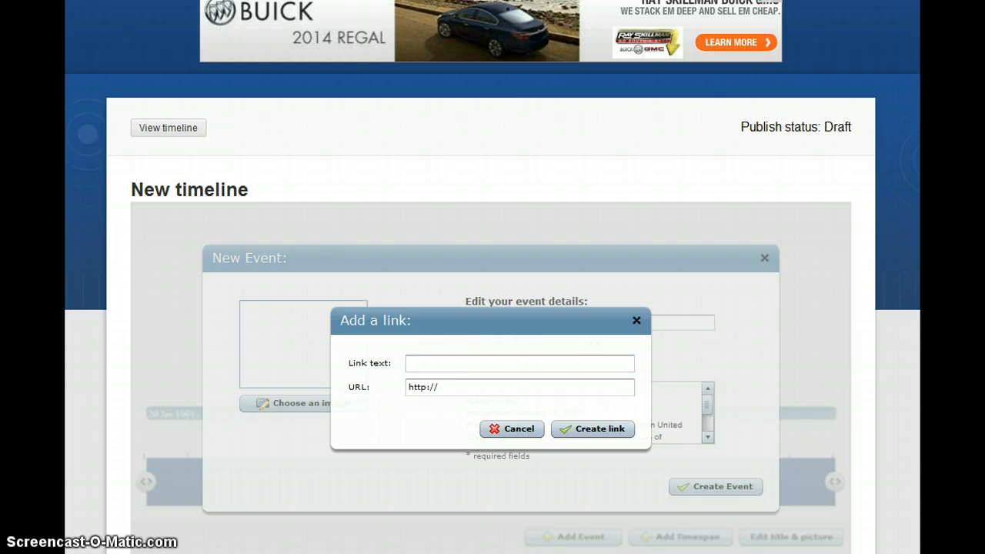
{"action": "key", "text": "alt+Tab"}
{"action": "left_click_drag", "start_coordinate": [224, 327], "coordinate": [306, 337]}
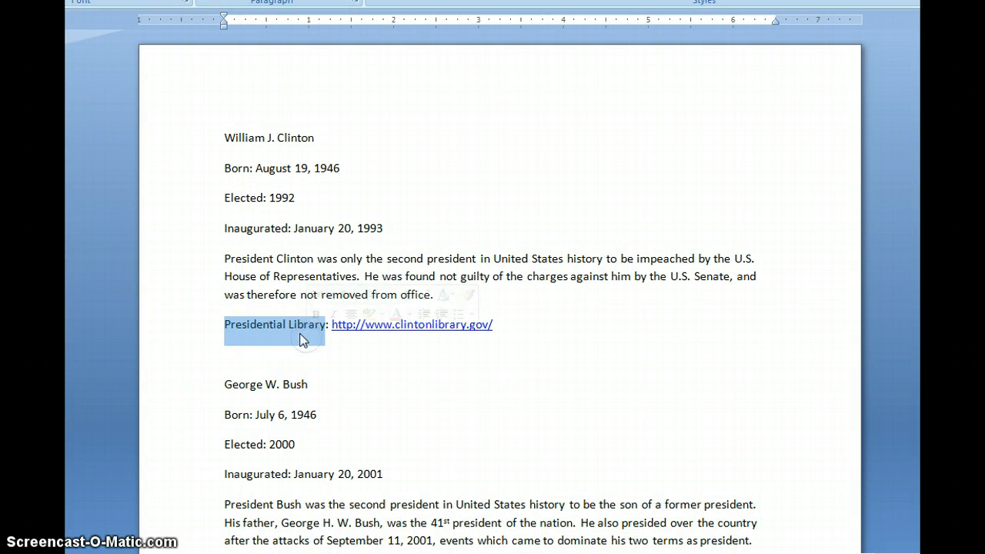
{"action": "right_click", "coordinate": [303, 339]}
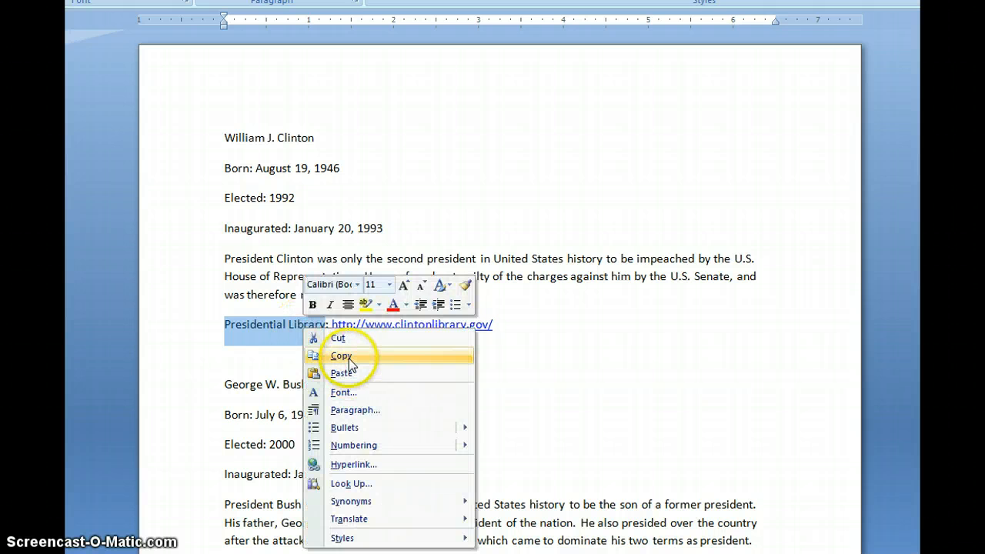
{"action": "left_click", "coordinate": [348, 356]}
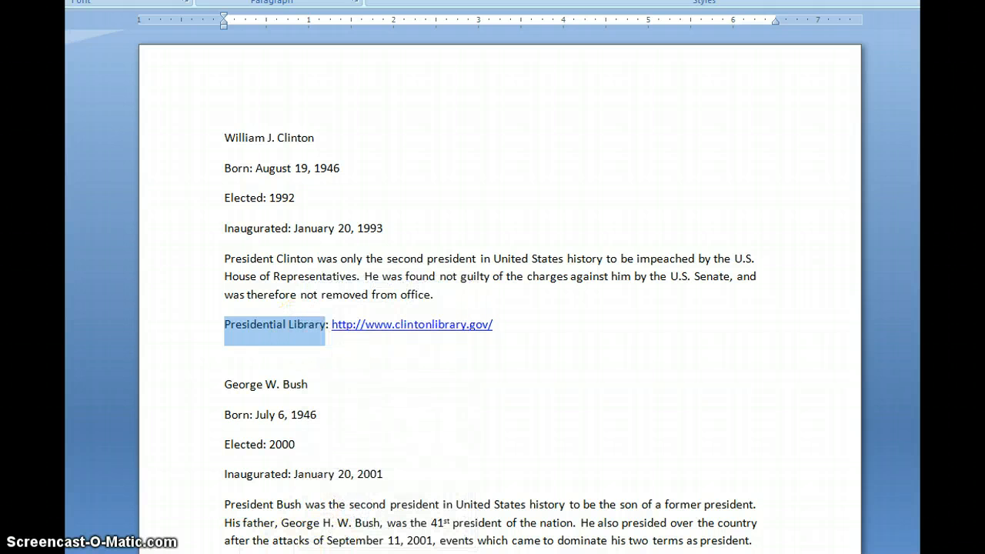
{"action": "key", "text": "alt+Tab"}
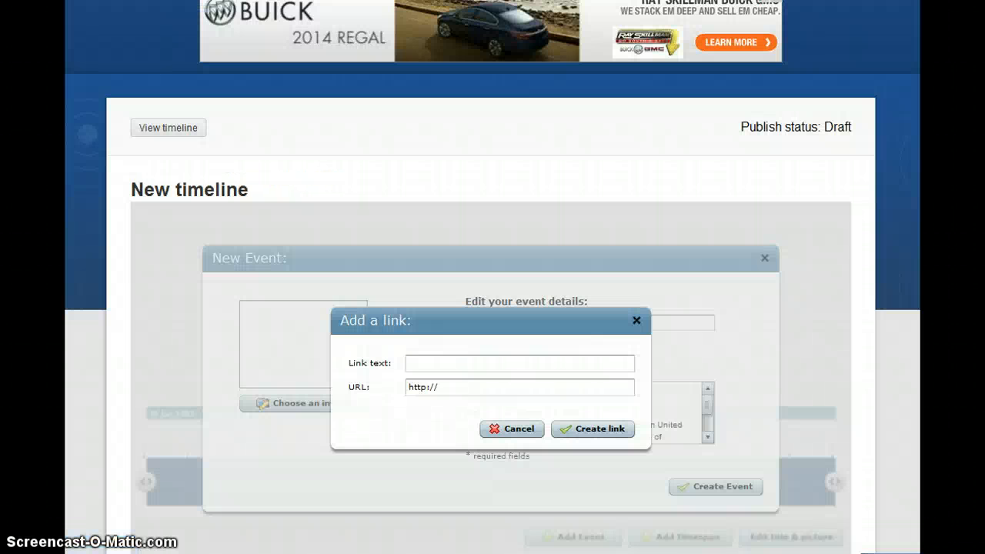
{"action": "left_click", "coordinate": [425, 366]}
{"action": "right_click", "coordinate": [424, 367]}
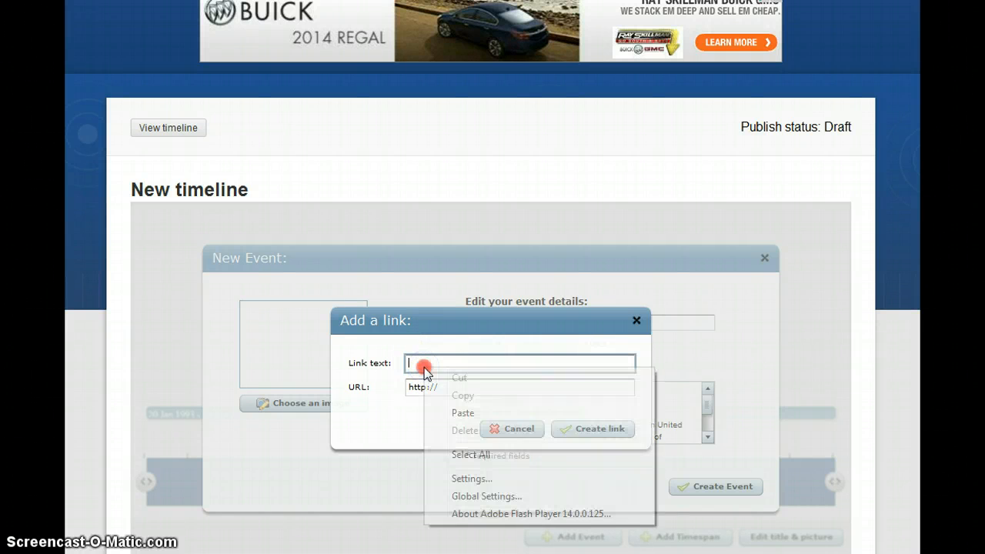
{"action": "left_click", "coordinate": [463, 413]}
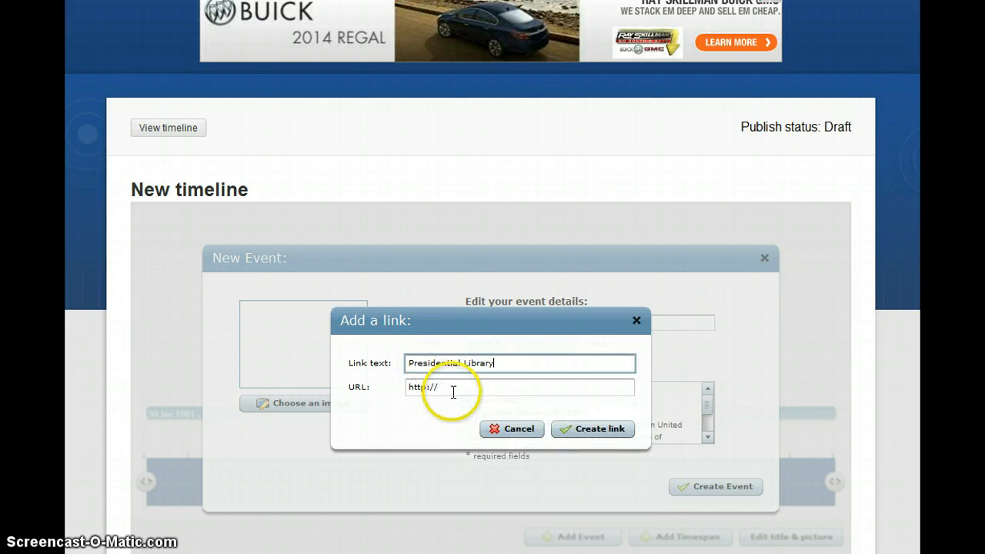
{"action": "left_click", "coordinate": [435, 385]}
{"action": "left_click_drag", "start_coordinate": [435, 383], "coordinate": [380, 397]}
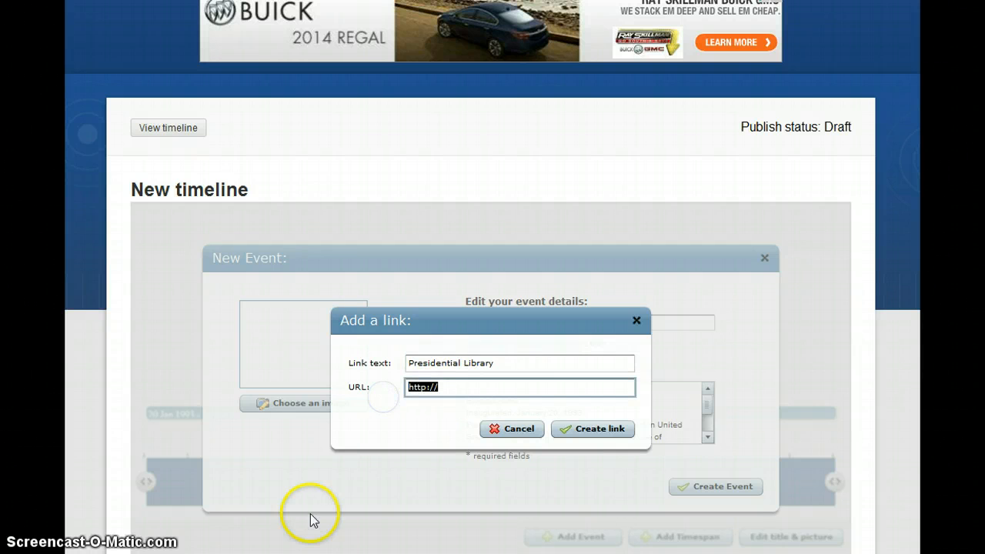
{"action": "key", "text": "alt+Tab"}
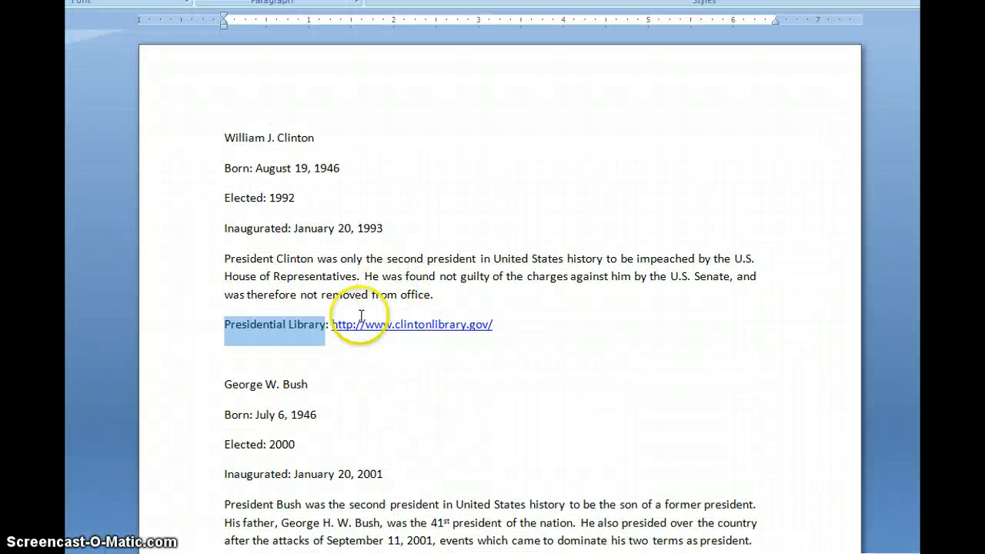
{"action": "left_click", "coordinate": [333, 322]}
{"action": "mouse_move", "coordinate": [332, 322]}
{"action": "left_mouse_down"}
{"action": "mouse_move", "coordinate": [428, 323]}
{"action": "mouse_move", "coordinate": [454, 292]}
{"action": "mouse_move", "coordinate": [479, 314]}
{"action": "mouse_move", "coordinate": [416, 310]}
{"action": "mouse_move", "coordinate": [374, 340]}
{"action": "mouse_move", "coordinate": [340, 338]}
{"action": "left_mouse_up"}
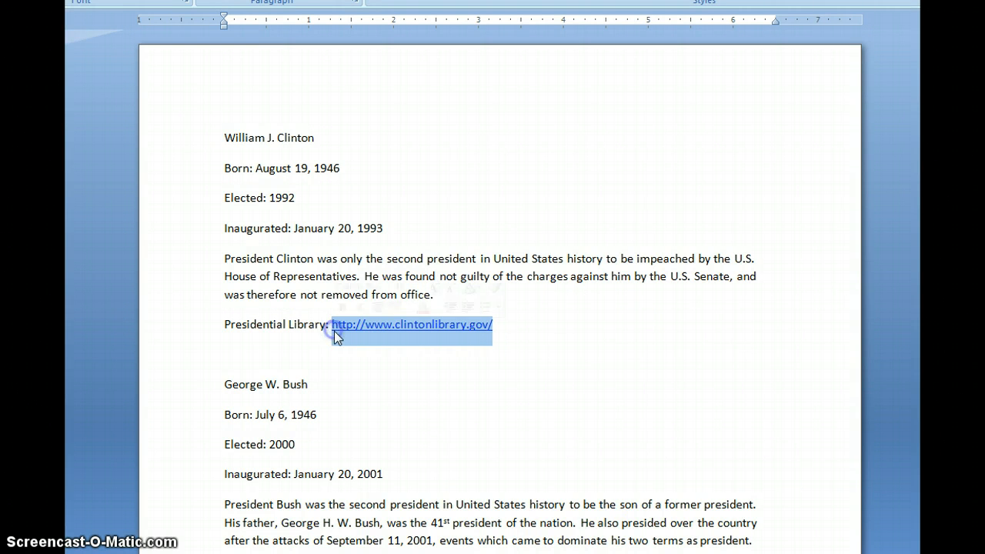
{"action": "right_click", "coordinate": [387, 326]}
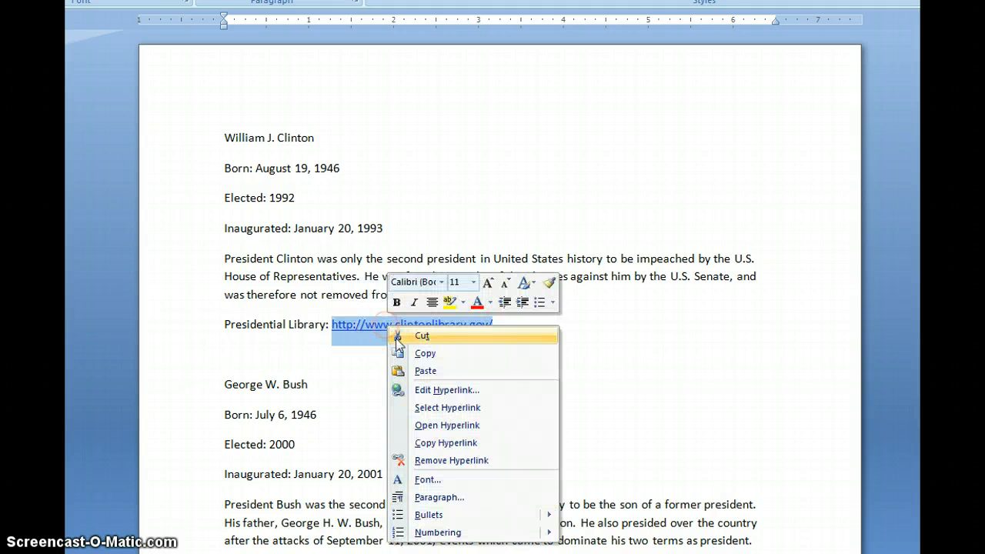
{"action": "left_click", "coordinate": [447, 357]}
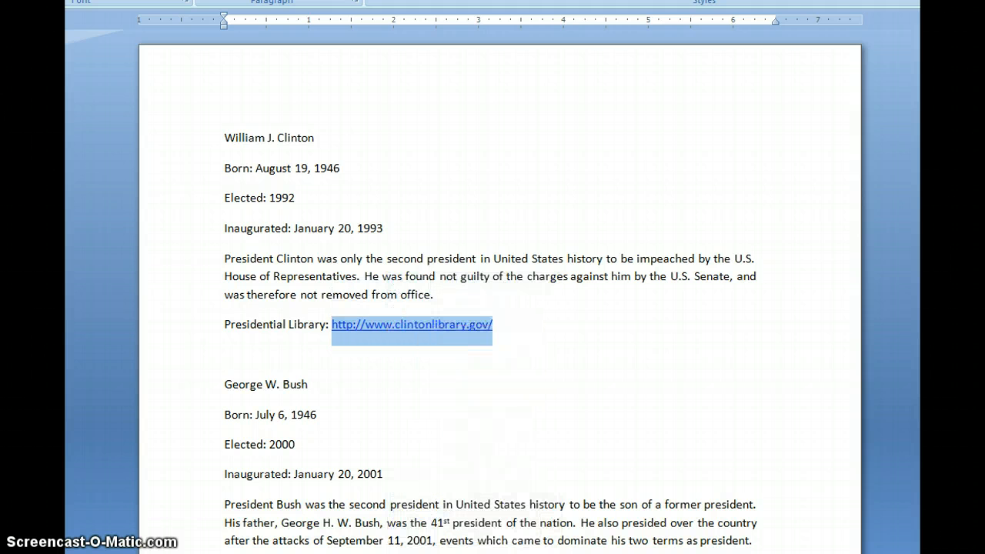
{"action": "key", "text": "alt+Tab"}
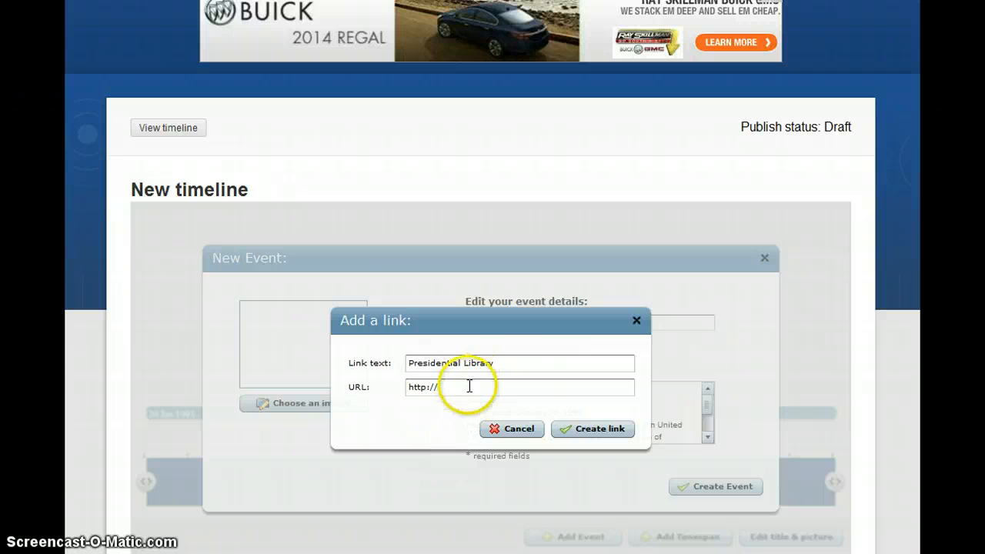
{"action": "left_click", "coordinate": [407, 395]}
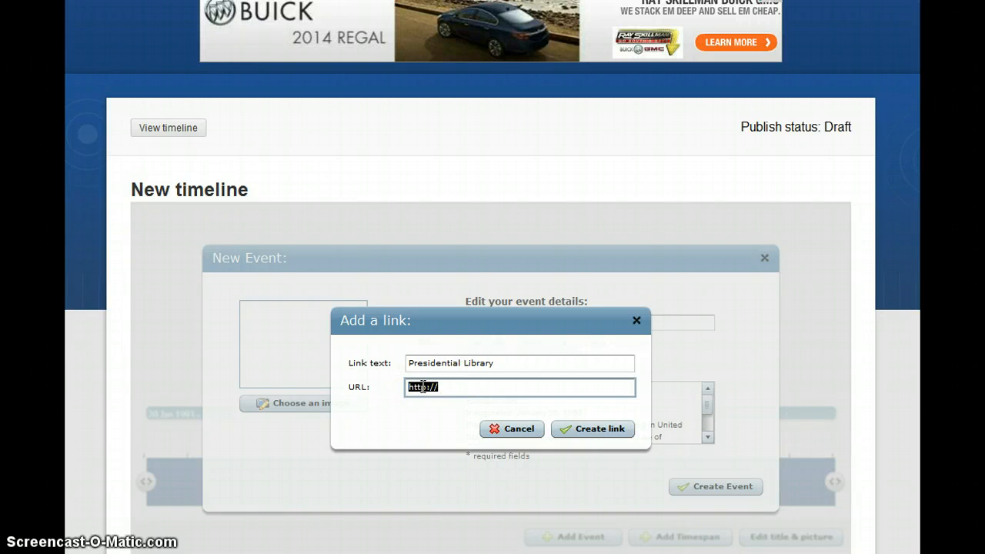
{"action": "right_click", "coordinate": [423, 390]}
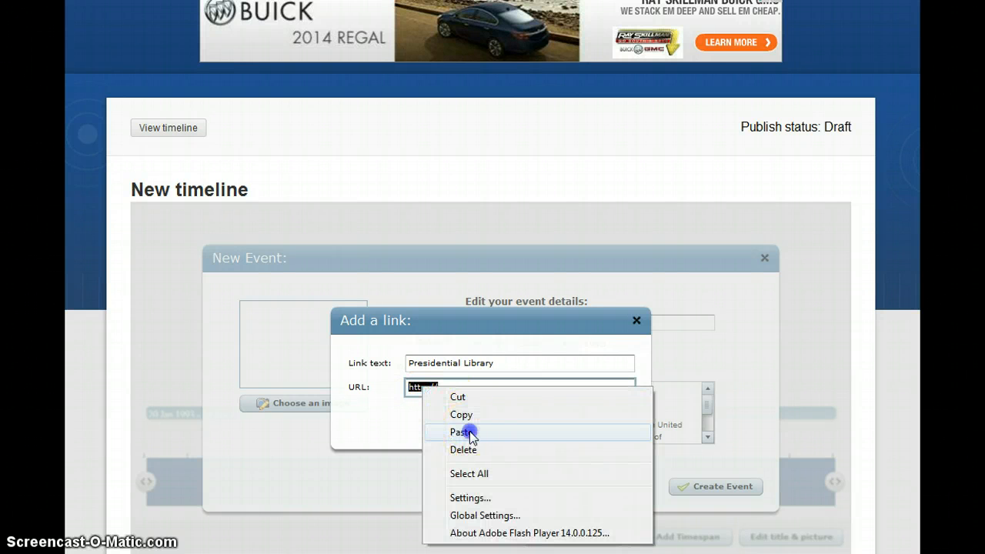
{"action": "left_click", "coordinate": [467, 433]}
{"action": "left_click", "coordinate": [569, 429]}
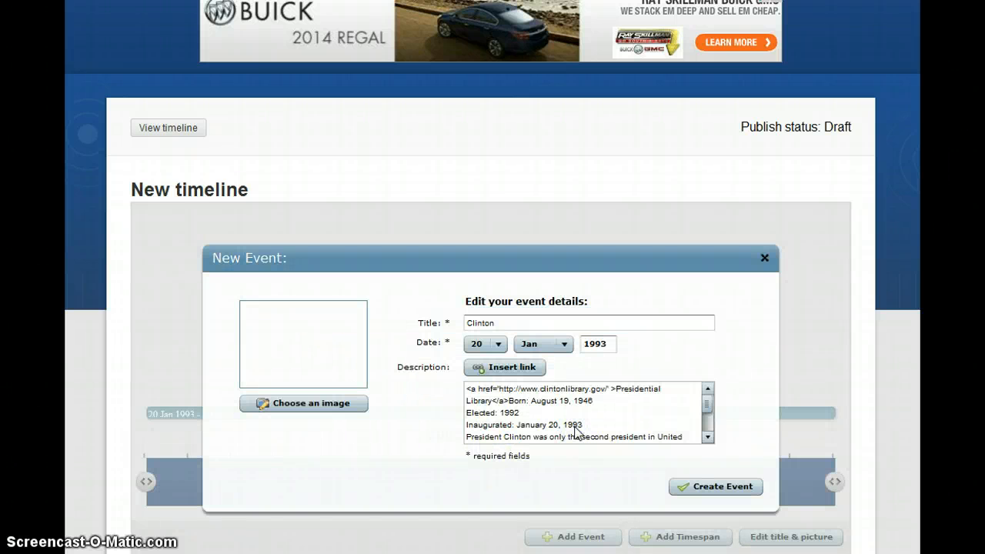
Attach the 42. Bill Clinton portrait and create the Clinton event dated 20 Jan 1993
{"action": "left_click", "coordinate": [328, 406]}
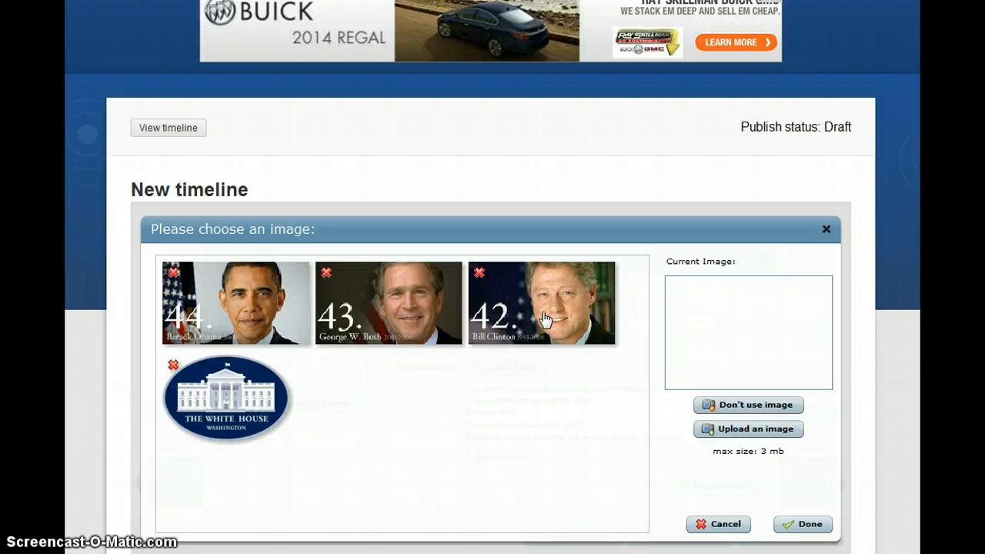
{"action": "left_click", "coordinate": [543, 318]}
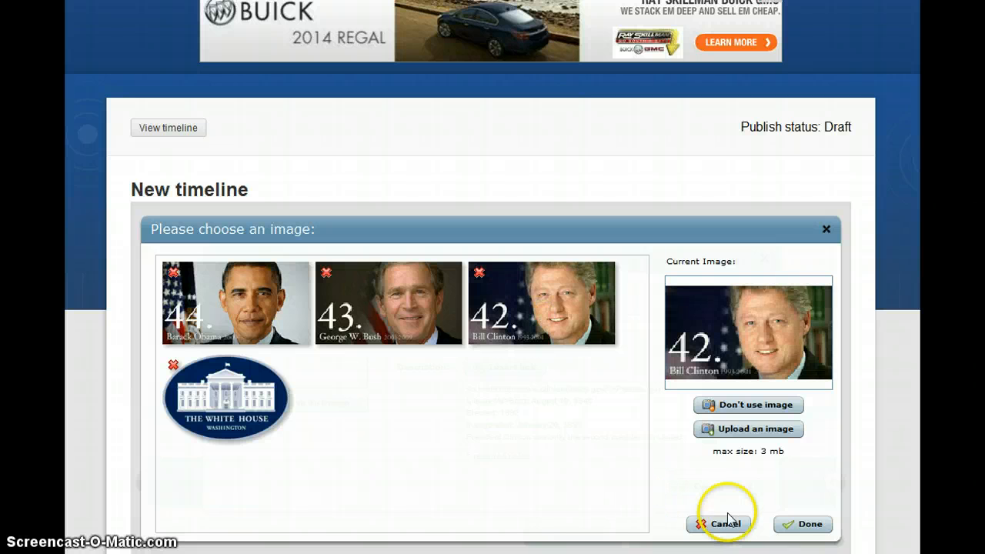
{"action": "left_click", "coordinate": [799, 524]}
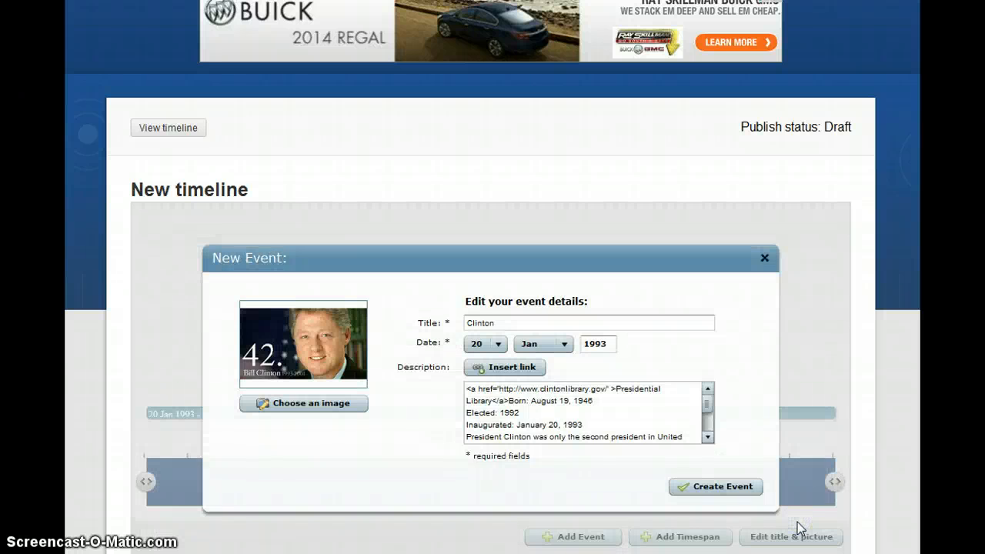
{"action": "left_click", "coordinate": [732, 487]}
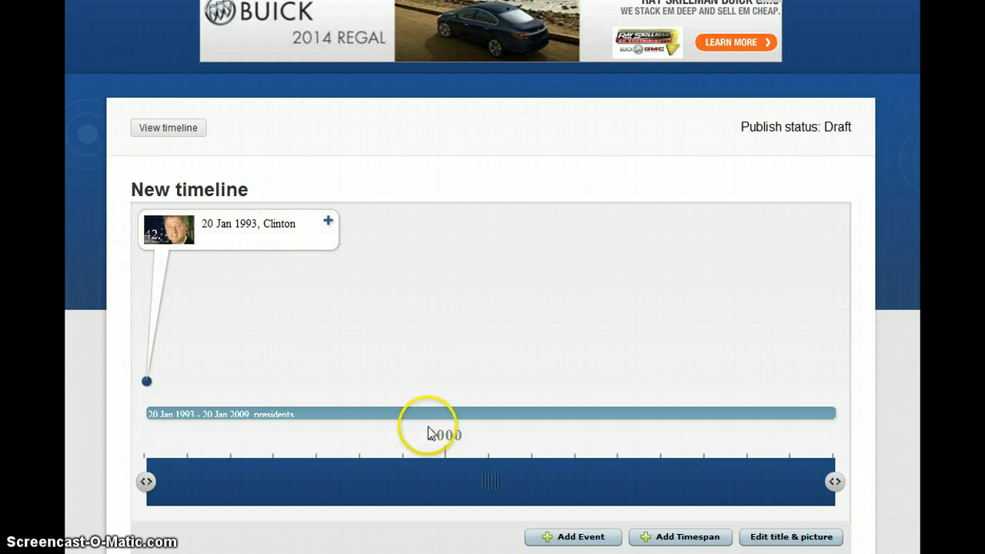
Start a new event titled 'Bush' dated 20 Jan 2001, then bring up the Word notes
{"action": "left_click", "coordinate": [581, 537]}
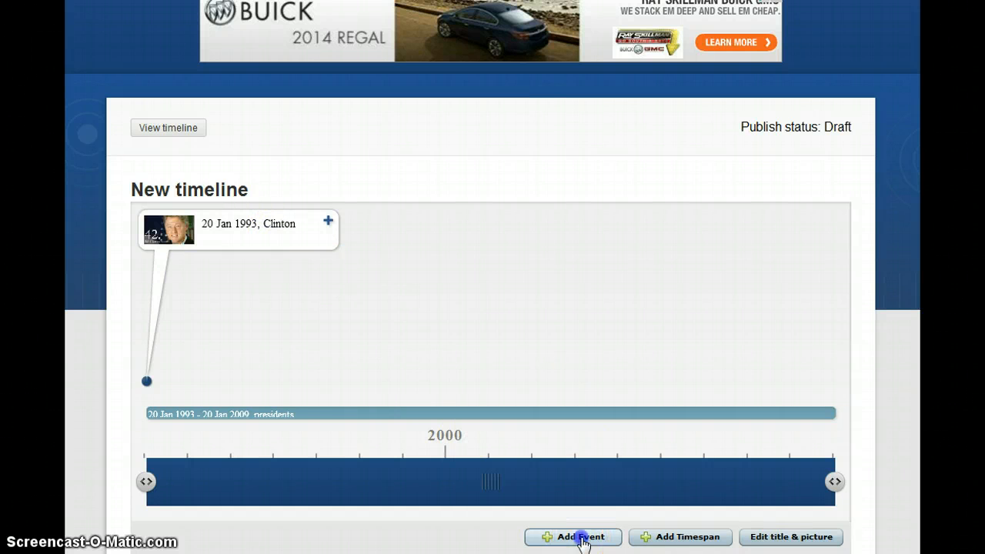
{"action": "left_click", "coordinate": [484, 324]}
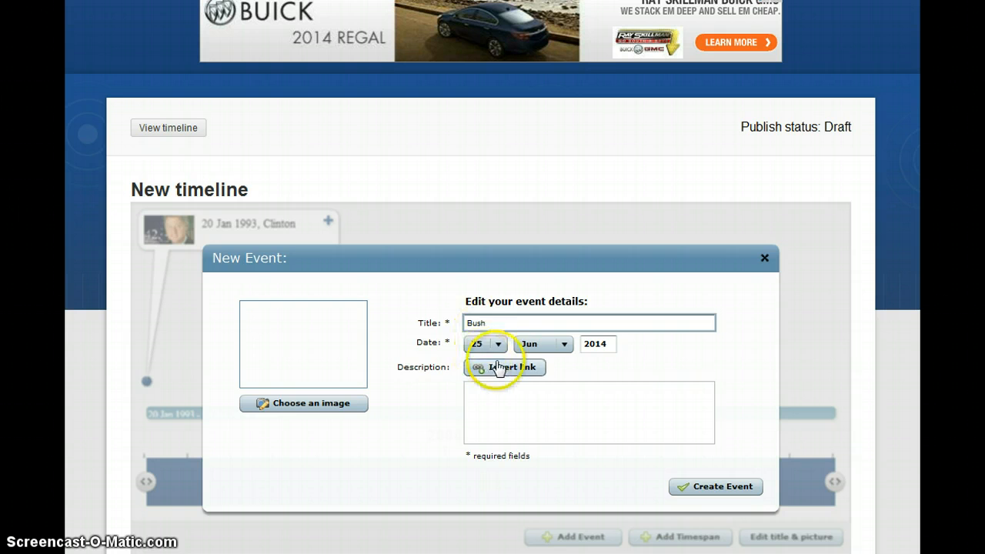
{"action": "left_click", "coordinate": [496, 344]}
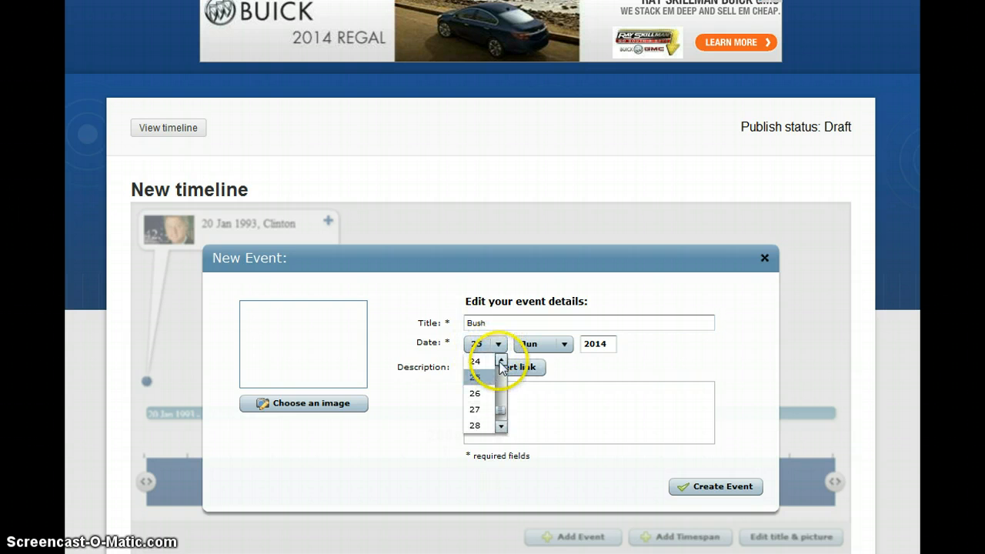
{"action": "left_click", "coordinate": [501, 360]}
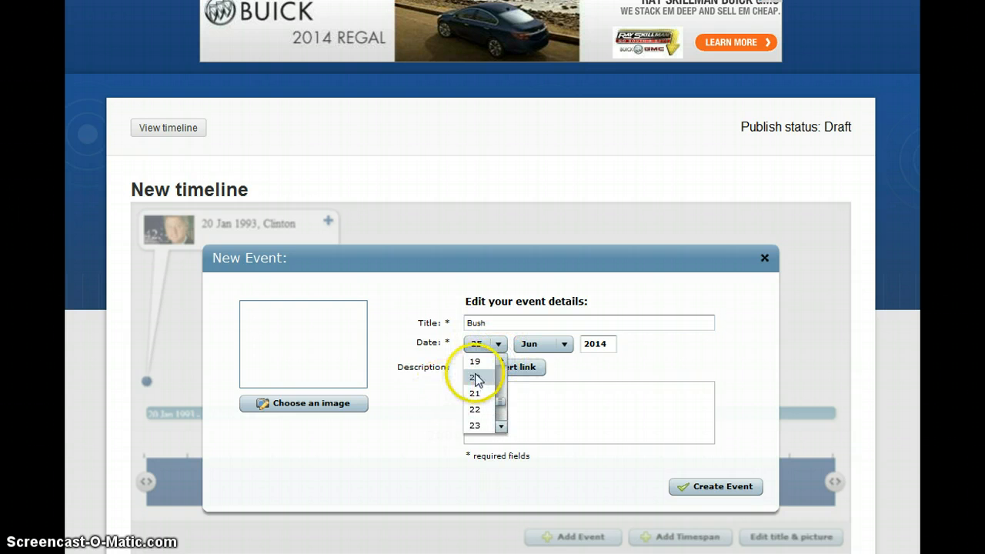
{"action": "left_click", "coordinate": [475, 377]}
{"action": "left_click", "coordinate": [565, 345]}
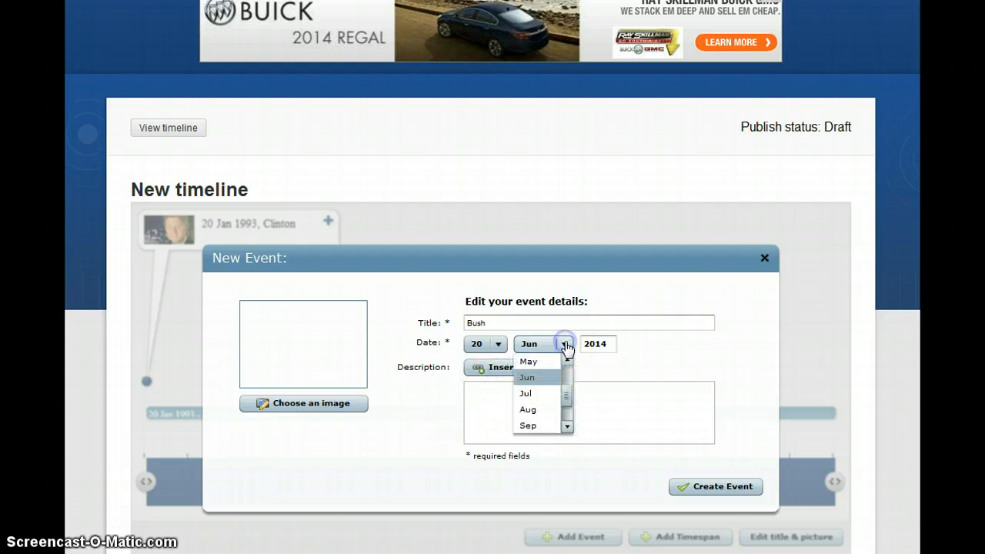
{"action": "left_click", "coordinate": [567, 359]}
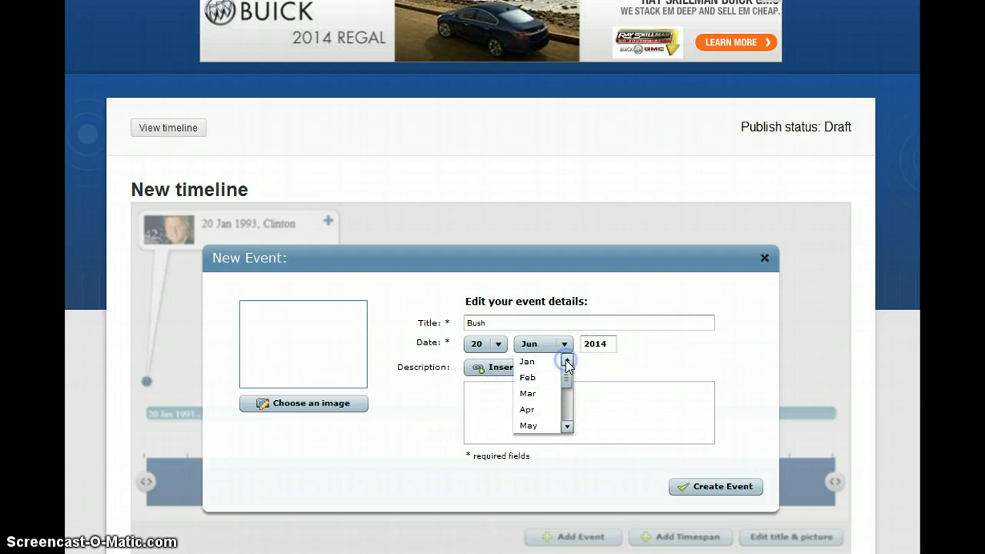
{"action": "left_click", "coordinate": [529, 363]}
{"action": "left_click", "coordinate": [528, 363]}
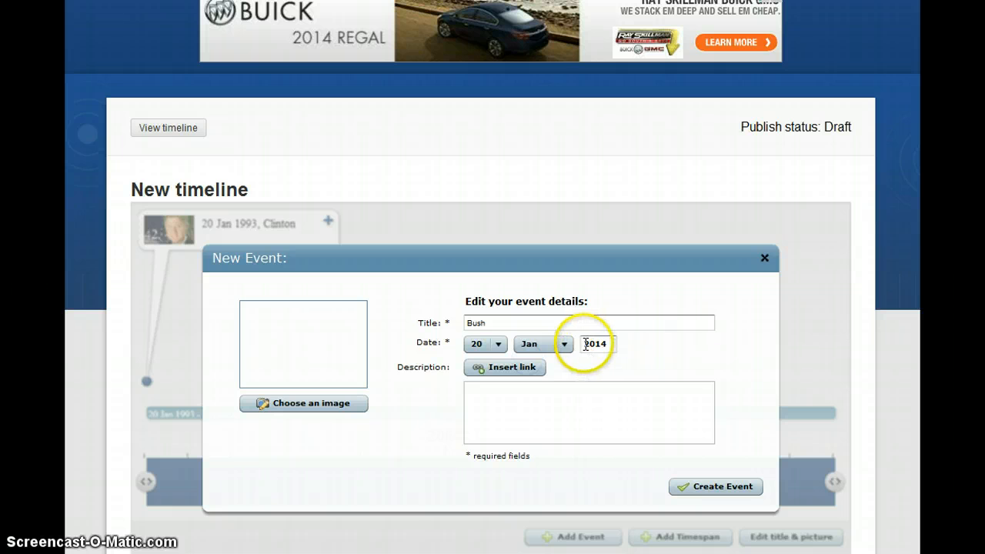
{"action": "left_click_drag", "start_coordinate": [585, 344], "coordinate": [623, 344]}
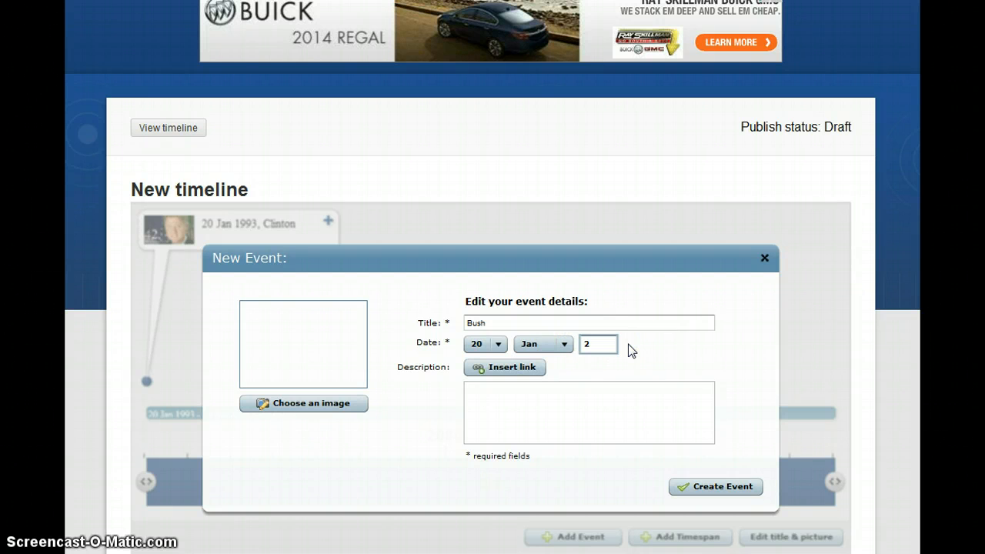
{"action": "left_click", "coordinate": [509, 391]}
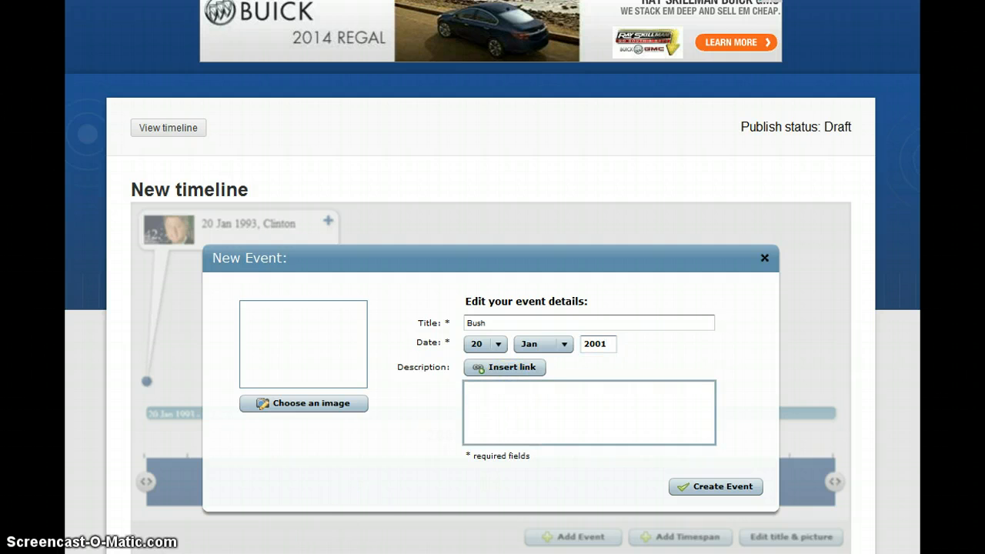
{"action": "left_click", "coordinate": [228, 553]}
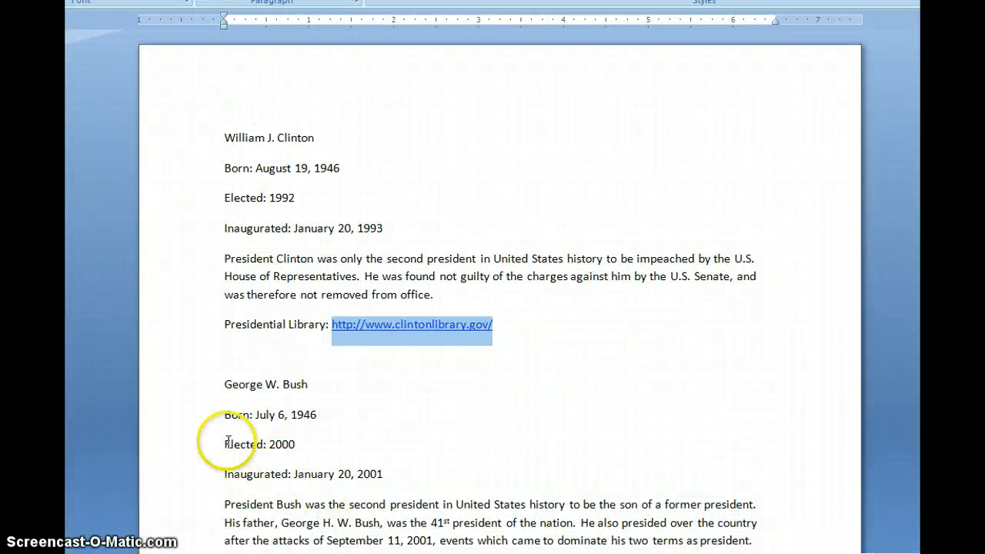
Copy George W. Bush's lines, from Born through the sons-of-presidents paragraph, in Word
{"action": "mouse_move", "coordinate": [224, 418]}
{"action": "left_mouse_down"}
{"action": "mouse_move", "coordinate": [354, 475]}
{"action": "mouse_move", "coordinate": [615, 538]}
{"action": "mouse_move", "coordinate": [637, 528]}
{"action": "mouse_move", "coordinate": [741, 301]}
{"action": "mouse_move", "coordinate": [777, 341]}
{"action": "mouse_move", "coordinate": [773, 360]}
{"action": "left_mouse_up"}
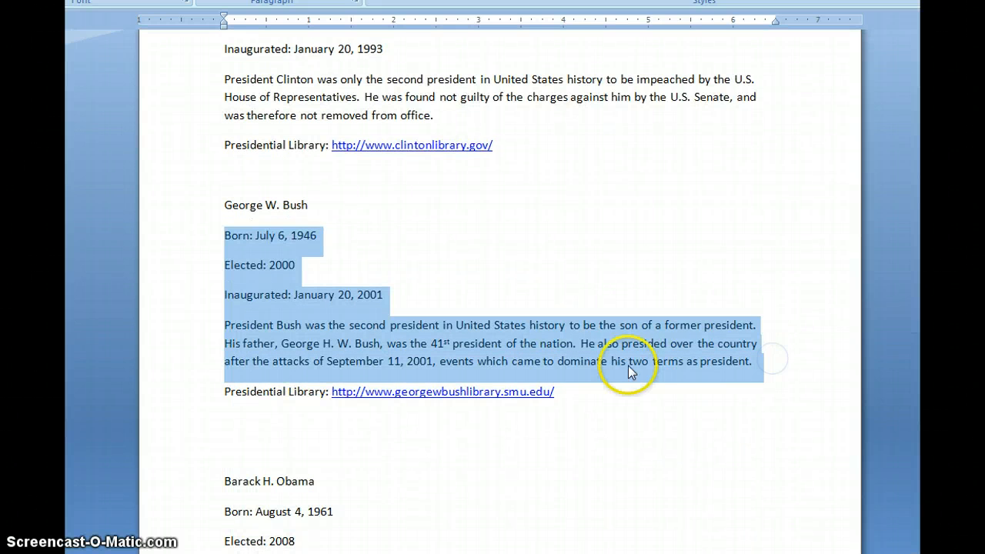
{"action": "right_click", "coordinate": [620, 368]}
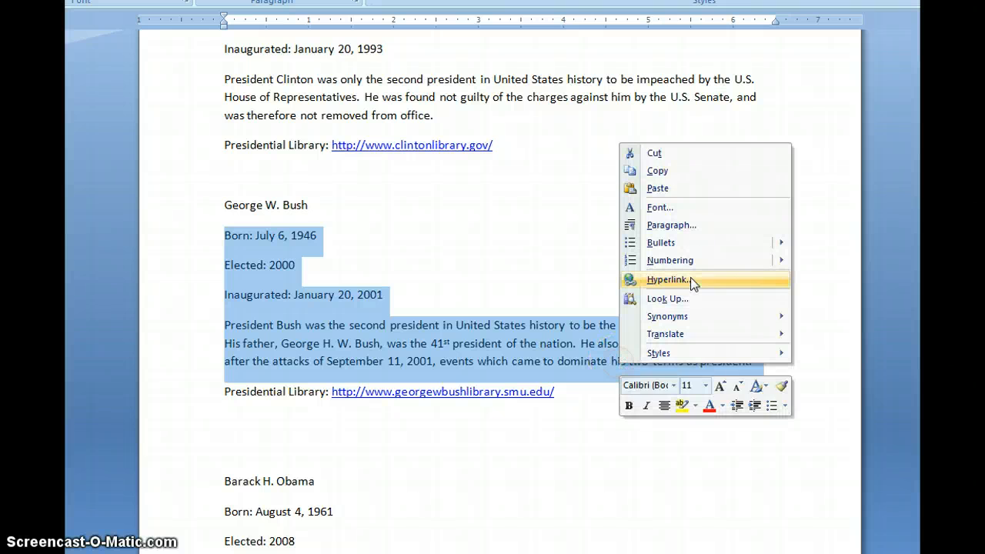
{"action": "left_click", "coordinate": [686, 173]}
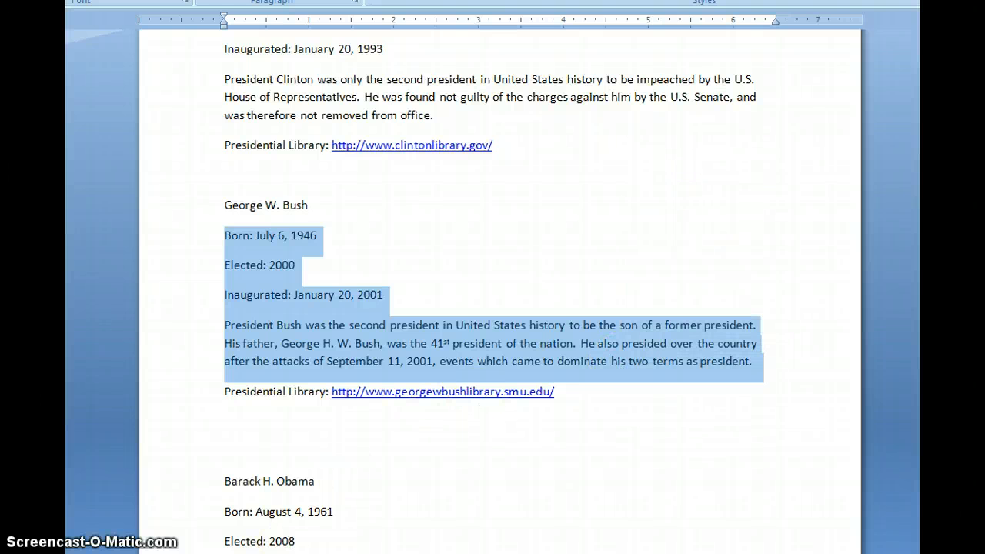
Paste the copied Bush biography into the event's description
{"action": "key", "text": "alt+Tab"}
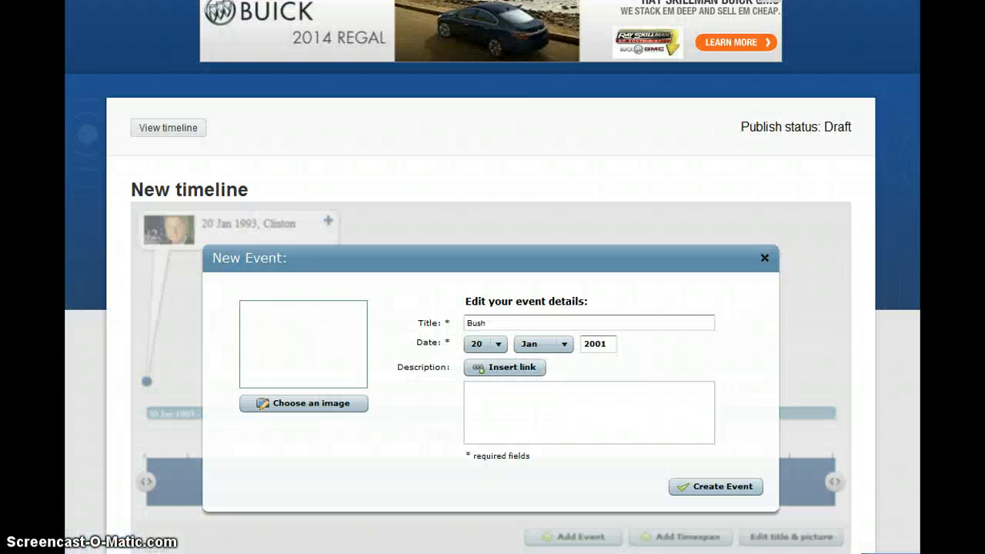
{"action": "left_click", "coordinate": [479, 404]}
{"action": "right_click", "coordinate": [479, 403]}
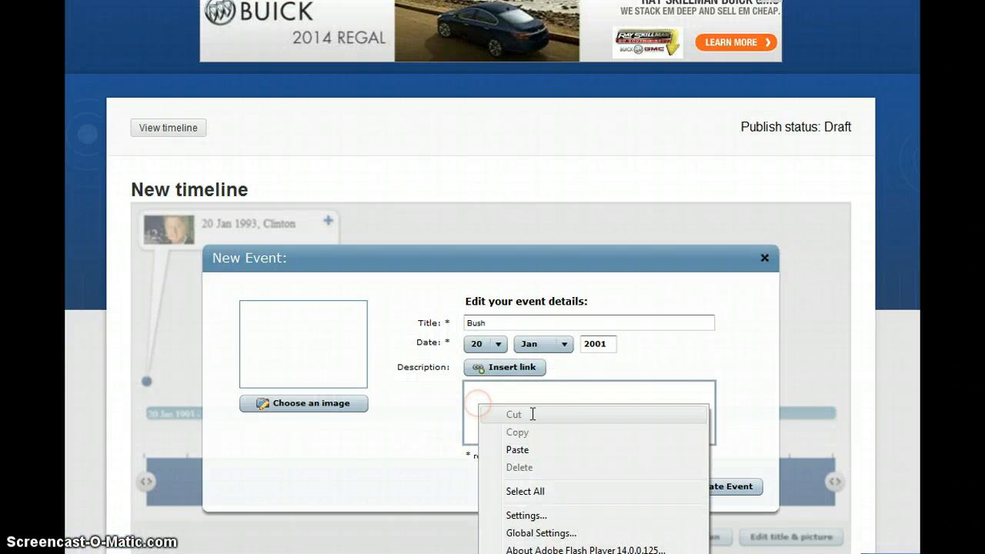
{"action": "left_click", "coordinate": [549, 453]}
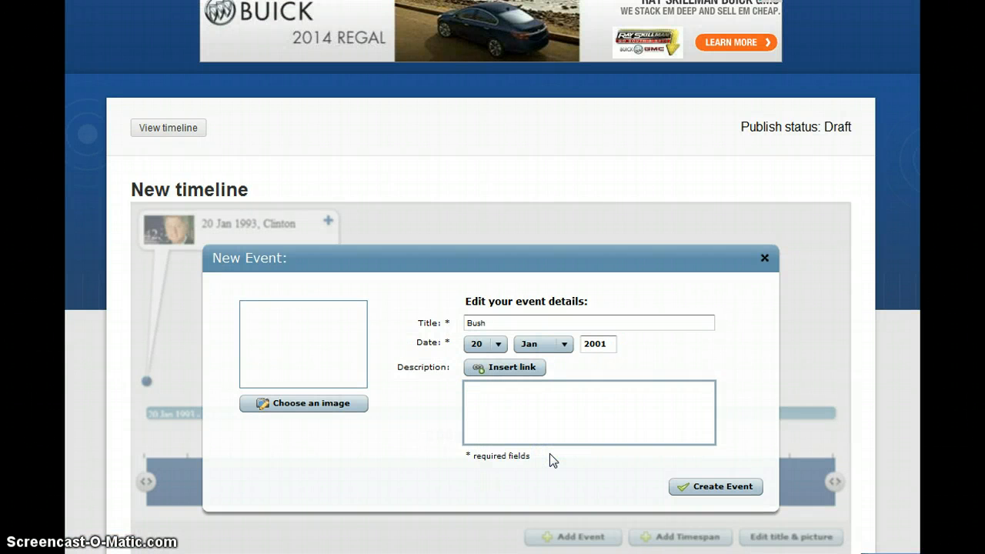
Start a description link whose text is 'Presidential Library', copied from the Word notes
{"action": "left_click", "coordinate": [514, 367]}
{"action": "left_click", "coordinate": [493, 367]}
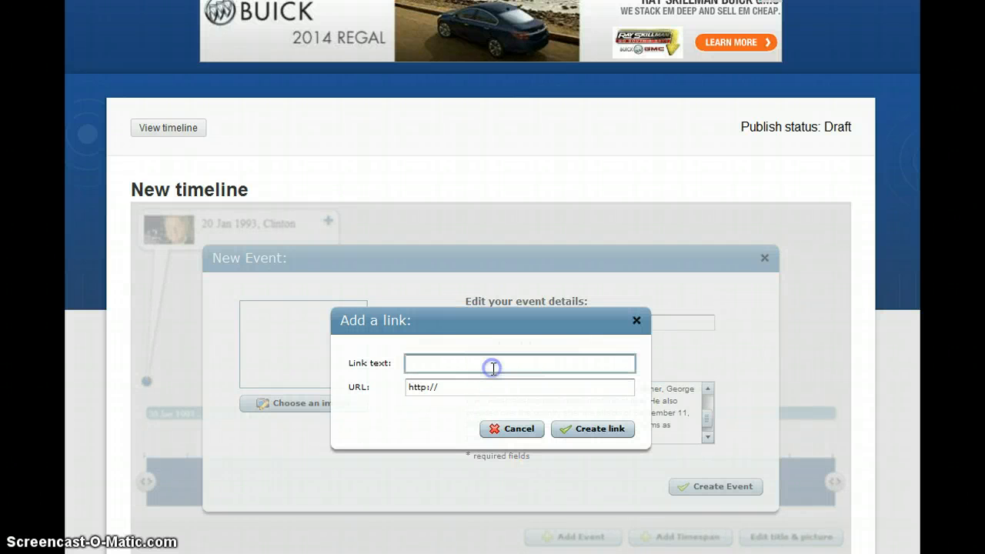
{"action": "key", "text": "alt+Tab"}
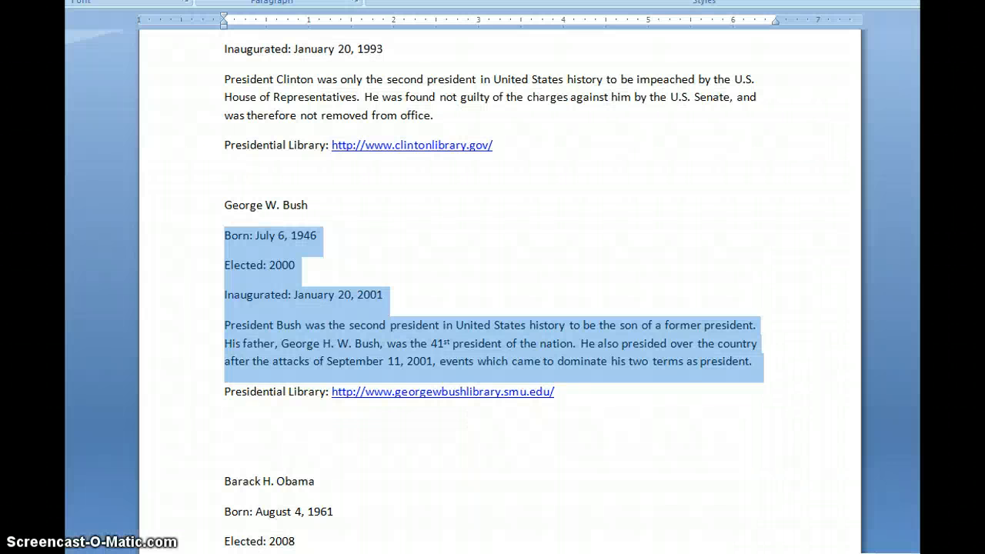
{"action": "left_click_drag", "start_coordinate": [225, 394], "coordinate": [305, 398]}
{"action": "right_click", "coordinate": [305, 398]}
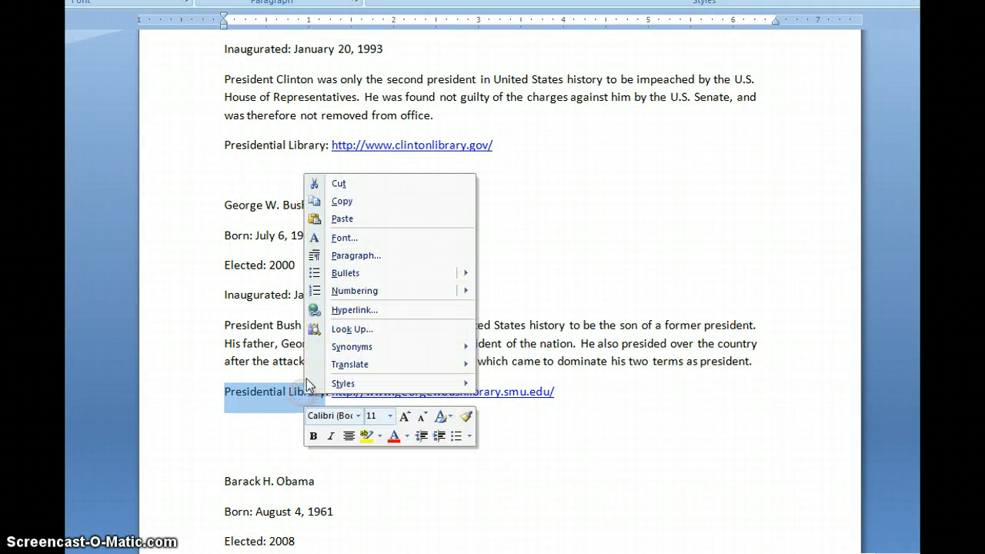
{"action": "left_click", "coordinate": [359, 202]}
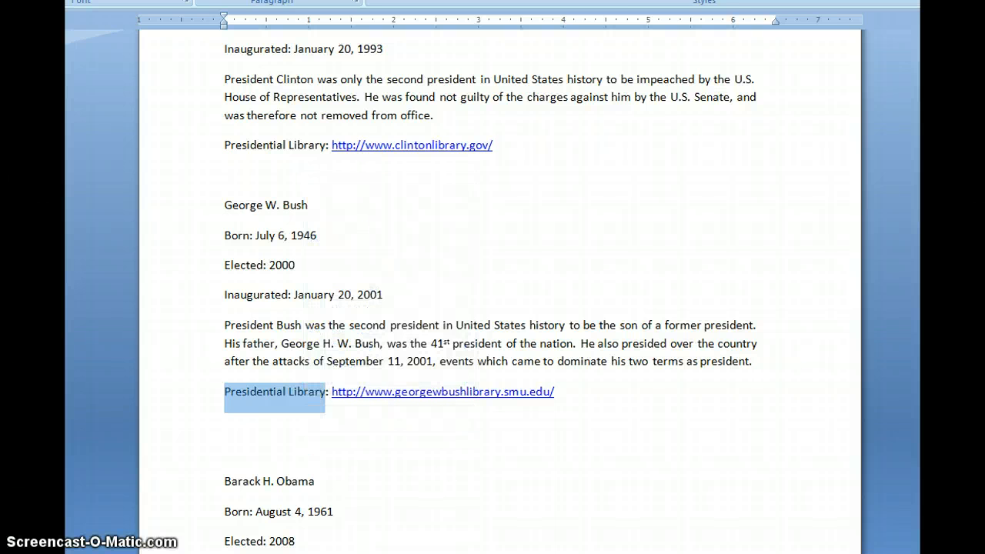
{"action": "key", "text": "alt+Tab"}
{"action": "left_click", "coordinate": [422, 364]}
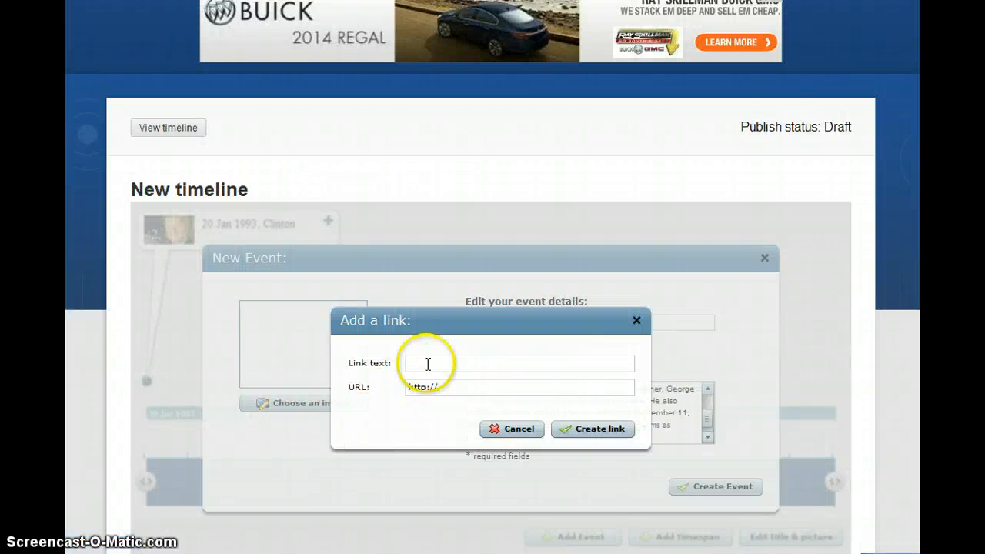
{"action": "right_click", "coordinate": [427, 364]}
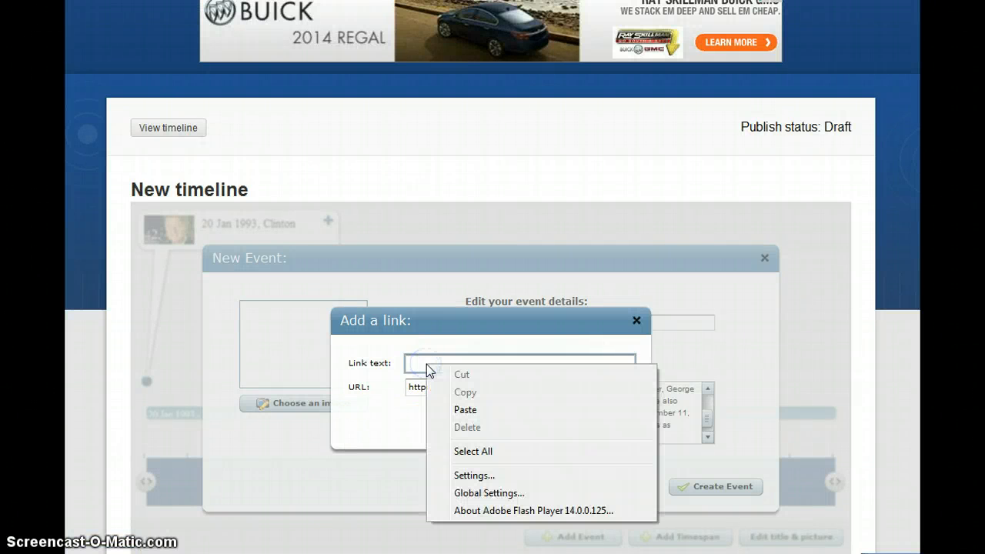
{"action": "left_click", "coordinate": [466, 408]}
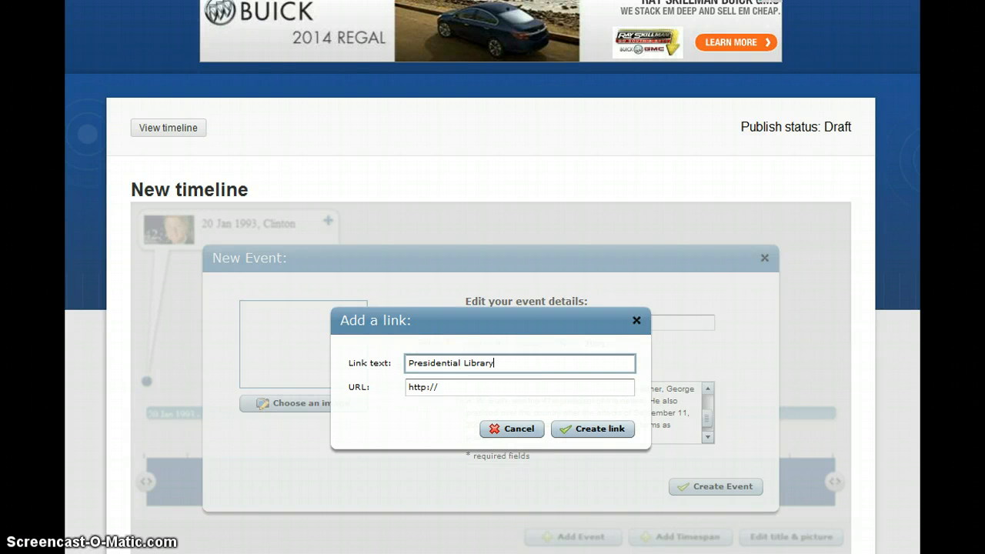
{"action": "key", "text": "alt+Tab"}
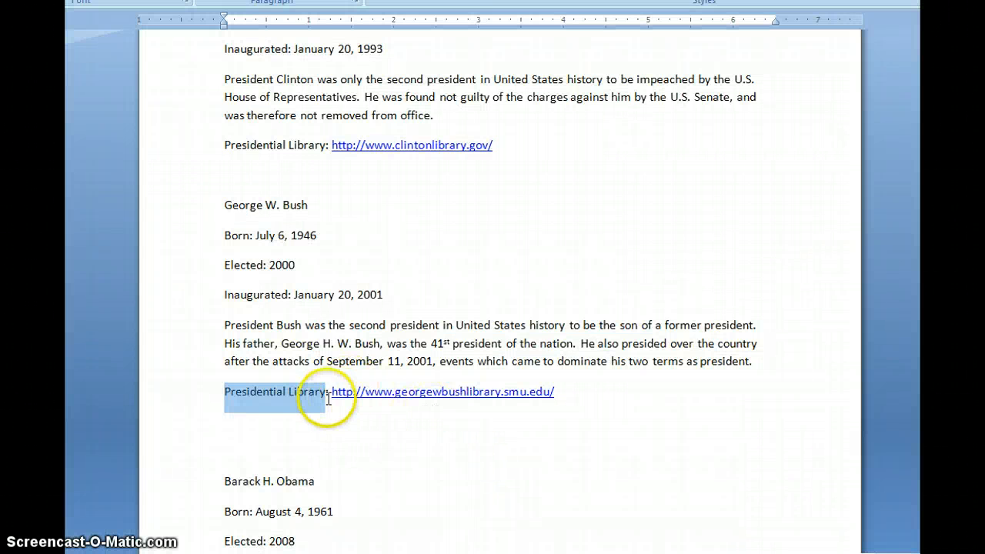
{"action": "left_click_drag", "start_coordinate": [332, 394], "coordinate": [557, 399]}
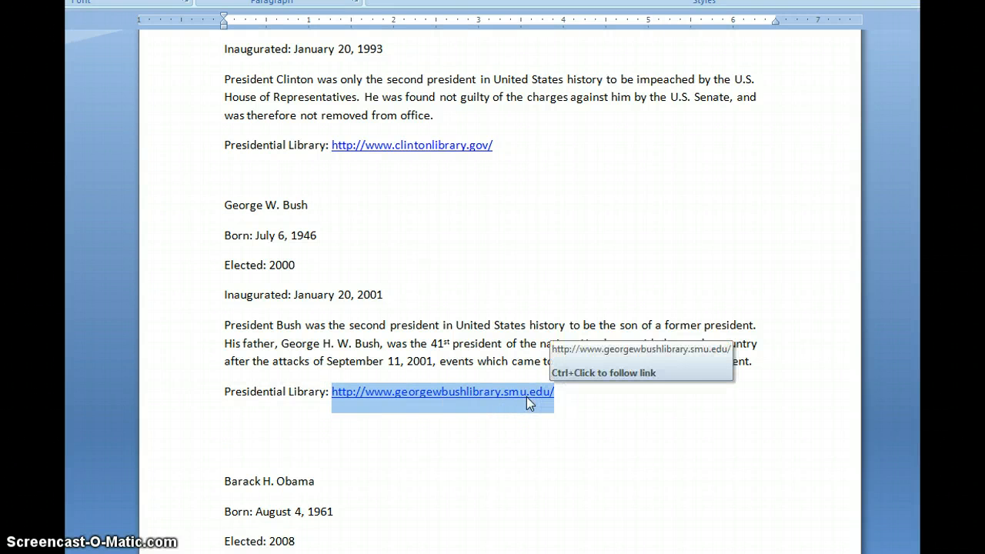
{"action": "right_click", "coordinate": [527, 398]}
{"action": "left_click", "coordinate": [585, 213]}
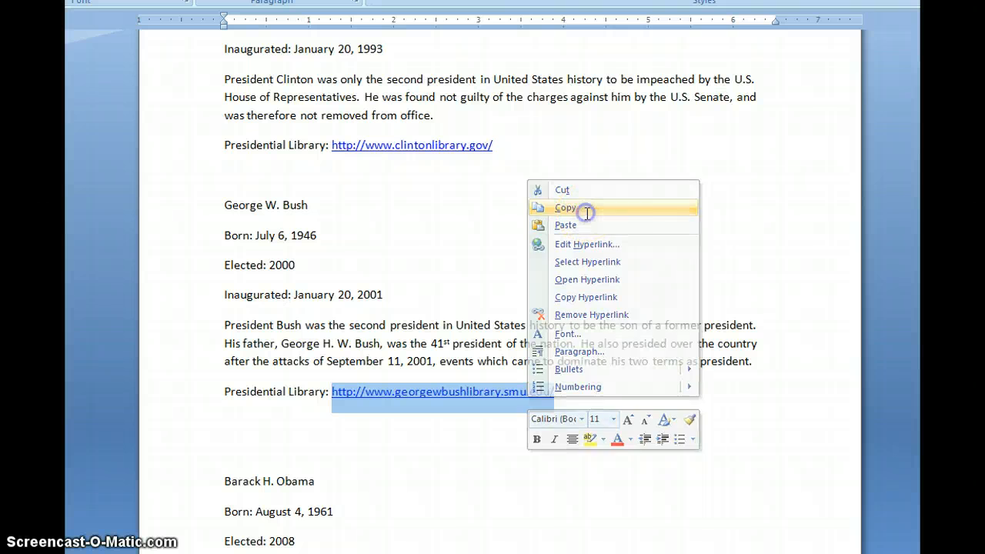
{"action": "key", "text": "alt+Tab"}
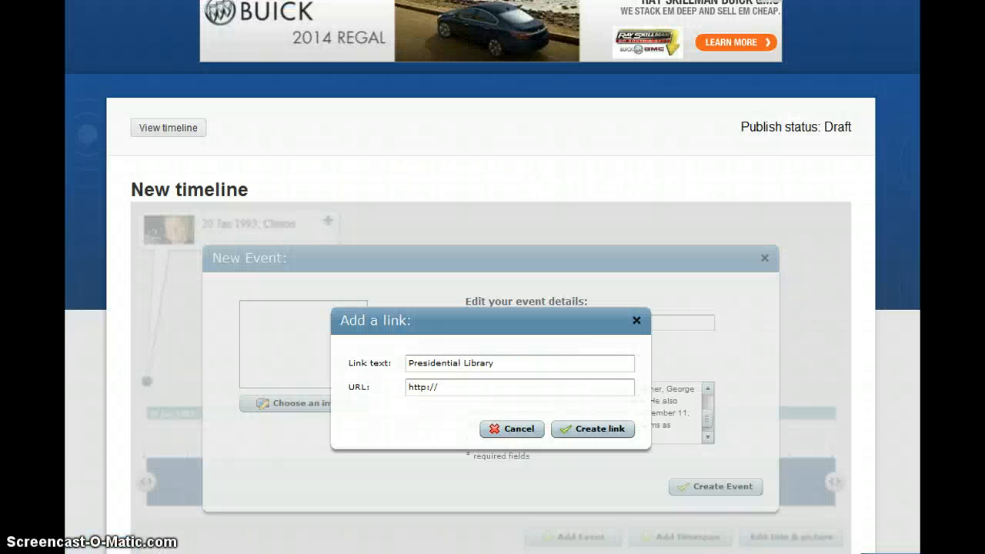
{"action": "left_click_drag", "start_coordinate": [447, 396], "coordinate": [370, 412]}
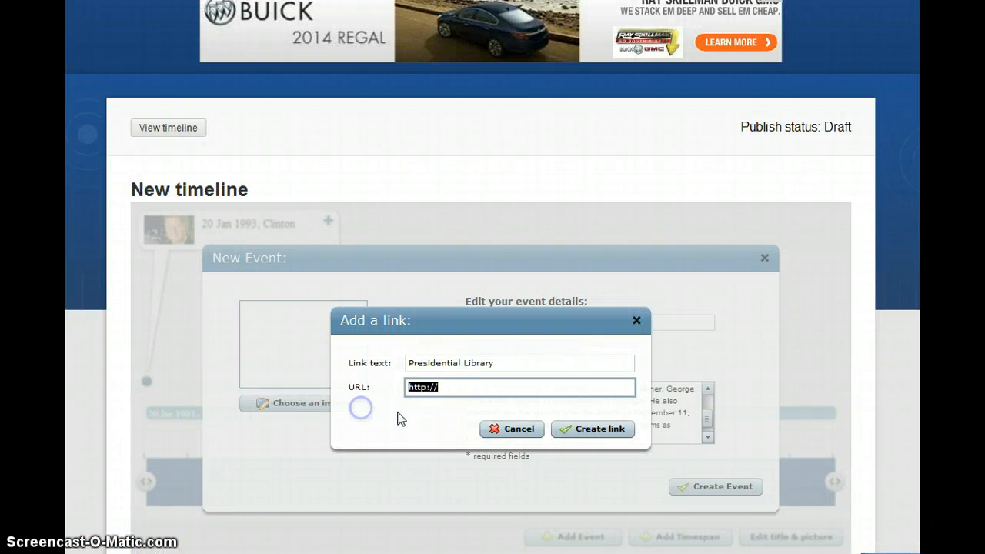
{"action": "right_click", "coordinate": [429, 387]}
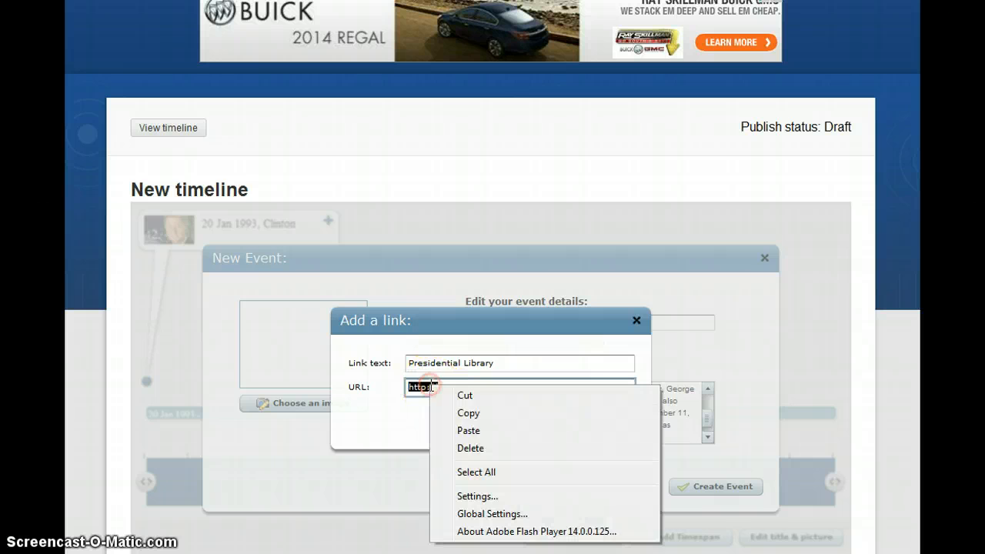
{"action": "left_click", "coordinate": [470, 430]}
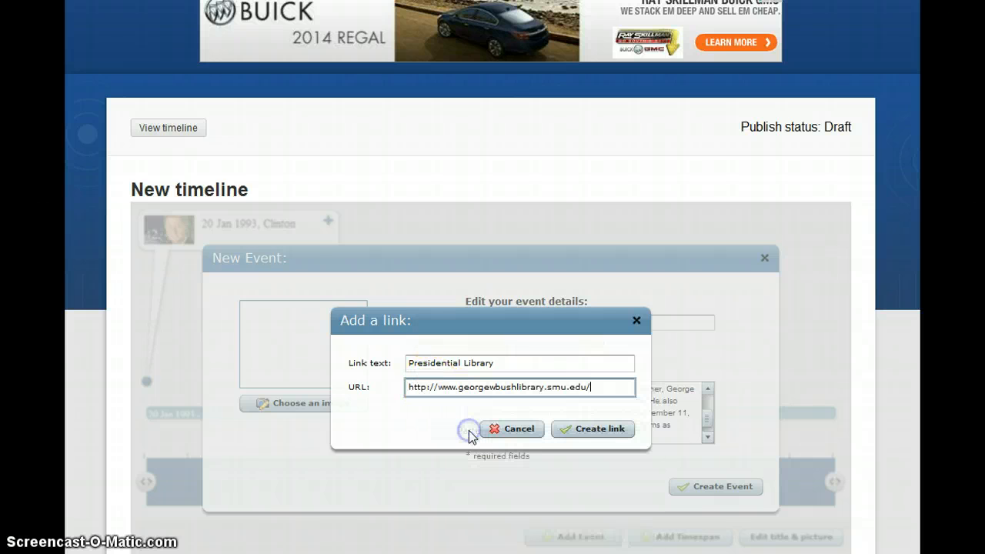
{"action": "left_click", "coordinate": [587, 428]}
Attach the 43. George W. Bush portrait and create the Bush event dated 20 Jan 2001
{"action": "left_click", "coordinate": [317, 403]}
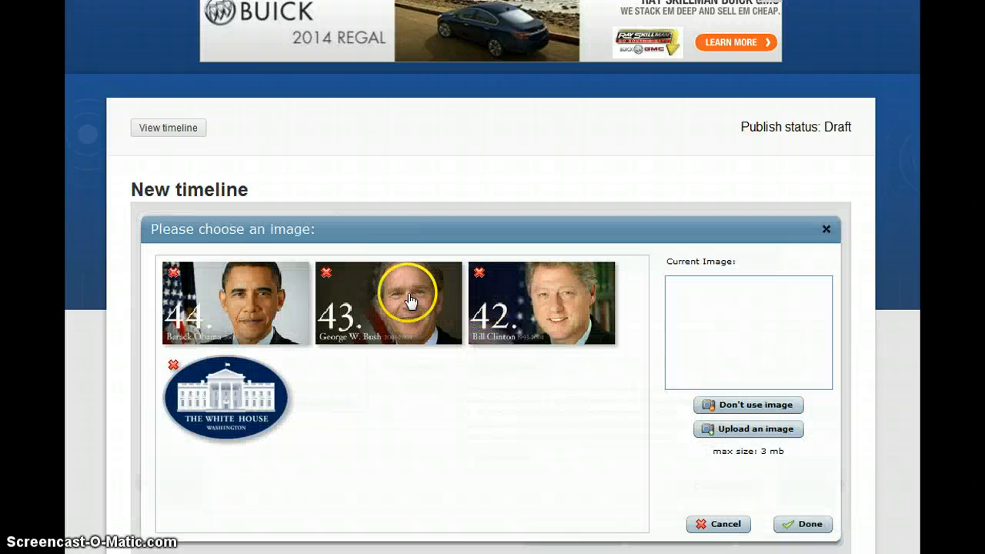
{"action": "left_click", "coordinate": [408, 297]}
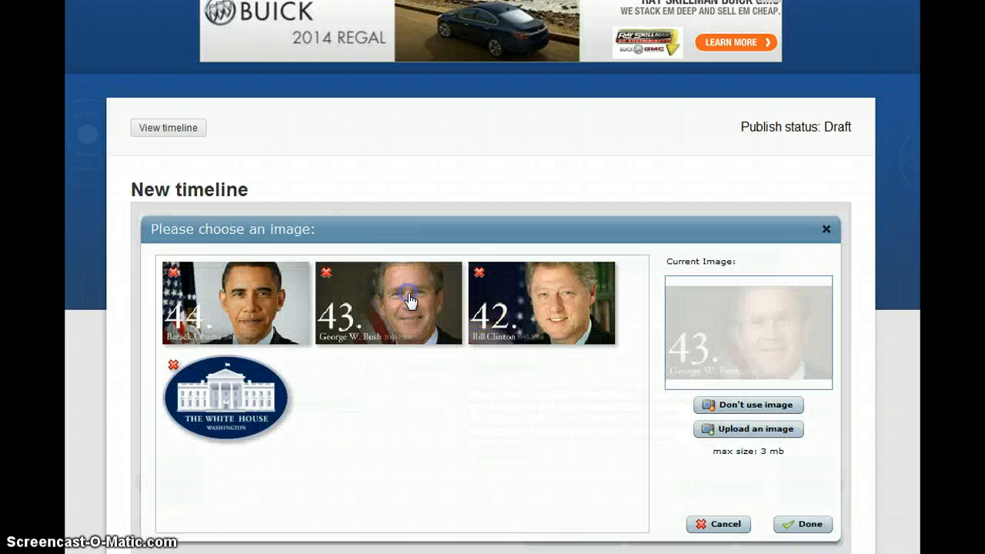
{"action": "left_click", "coordinate": [800, 524]}
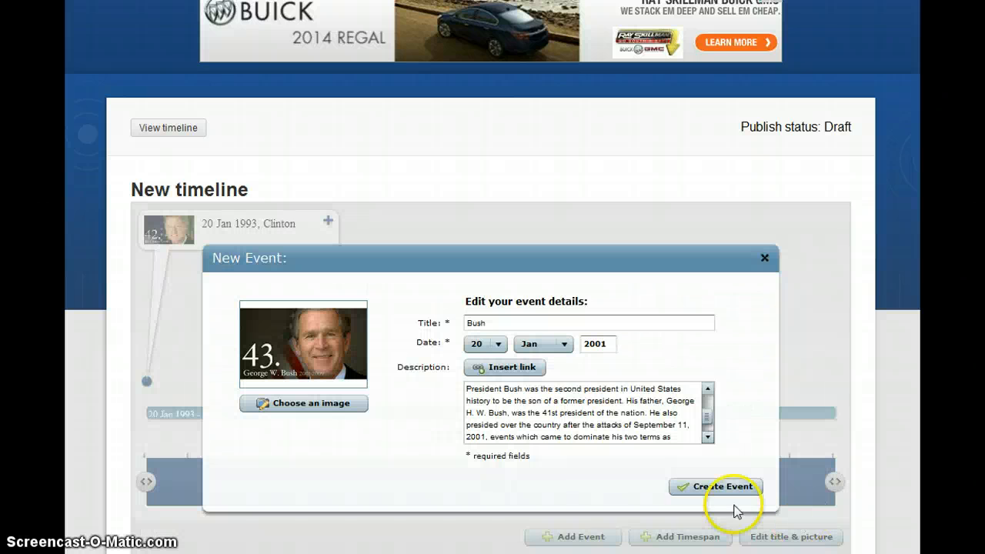
{"action": "left_click", "coordinate": [712, 488]}
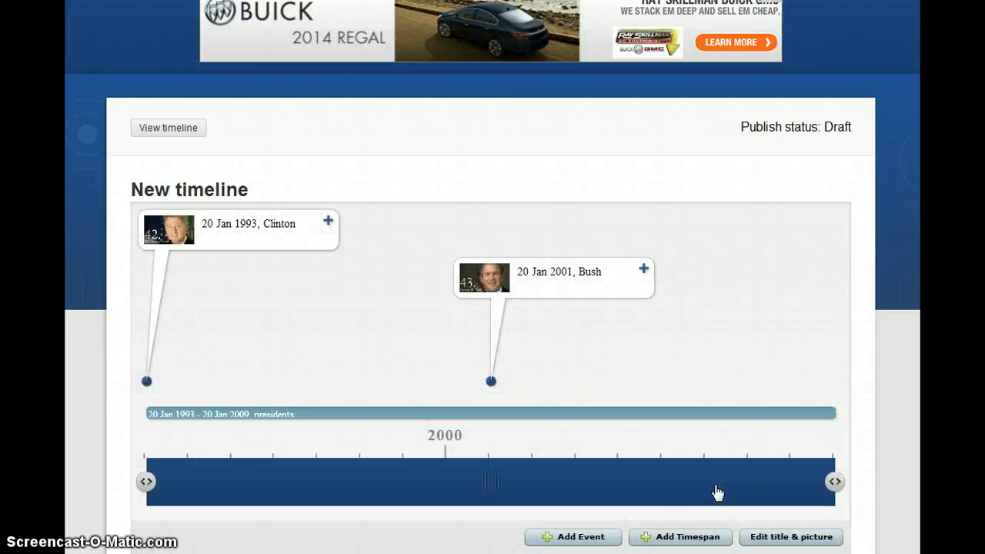
Start a new event titled 'Obama' with day 20 and month Jan for 2009
{"action": "left_click", "coordinate": [600, 537]}
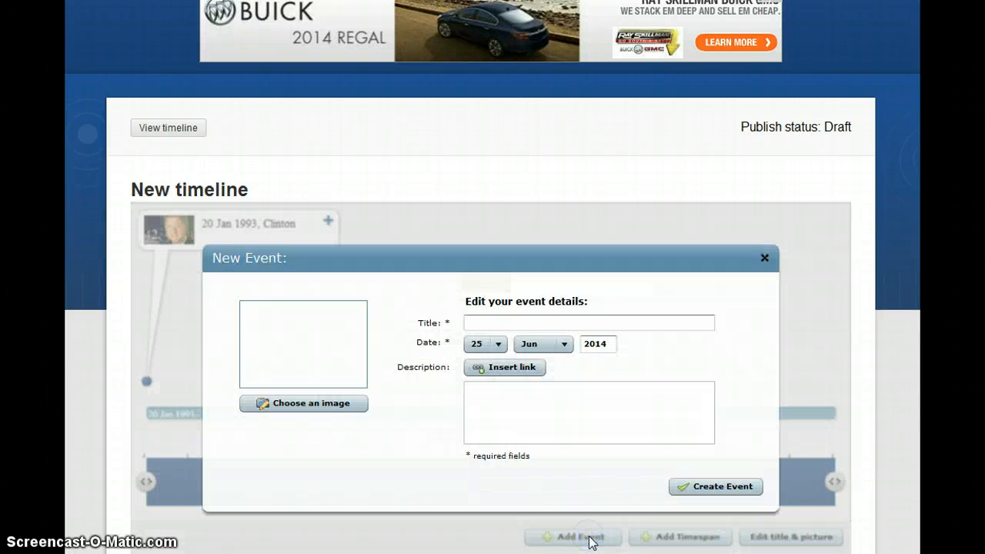
{"action": "left_click", "coordinate": [527, 327]}
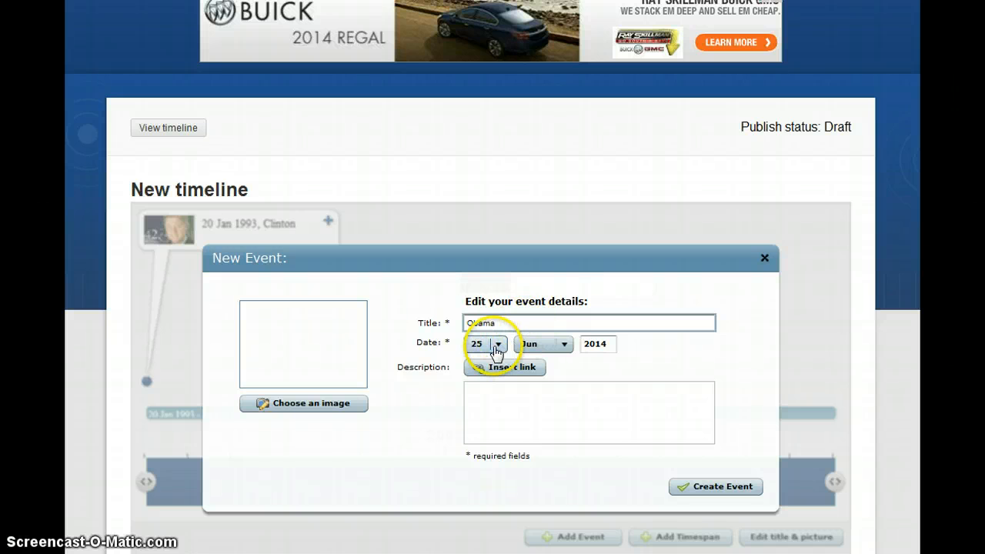
{"action": "left_click", "coordinate": [497, 346]}
{"action": "scroll", "coordinate": [500, 362], "scroll_direction": "up", "scroll_amount": 1}
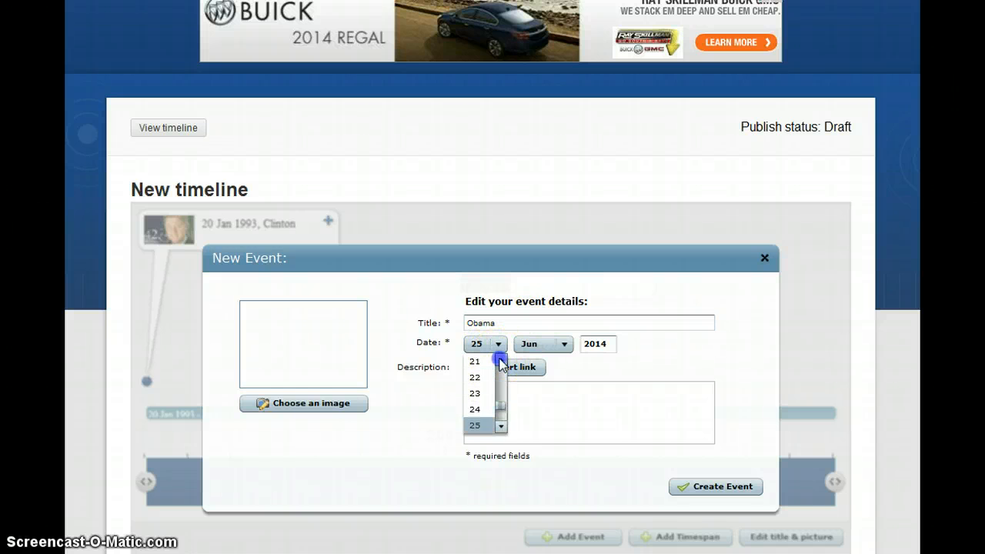
{"action": "scroll", "coordinate": [492, 360], "scroll_direction": "up", "scroll_amount": 1}
{"action": "left_click", "coordinate": [475, 361]}
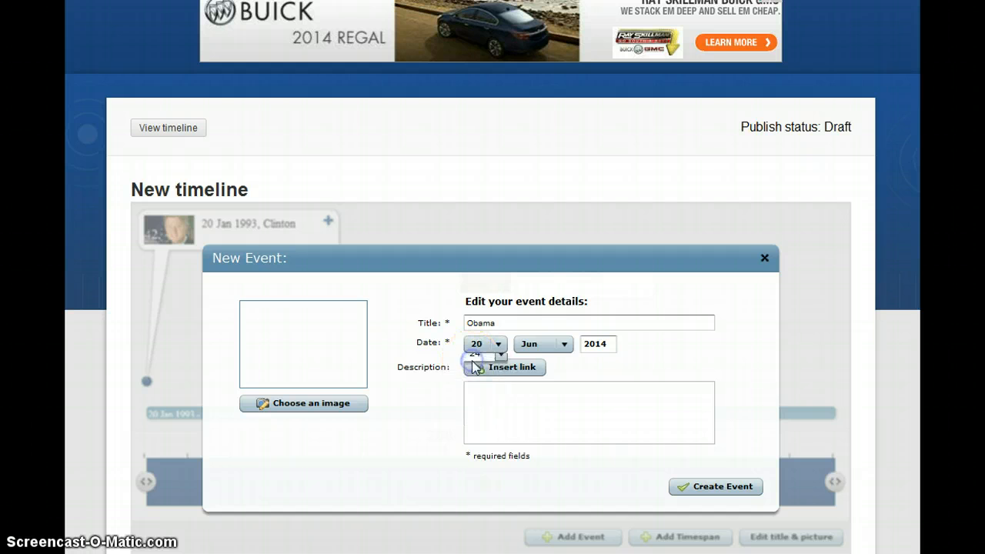
{"action": "left_click", "coordinate": [564, 345]}
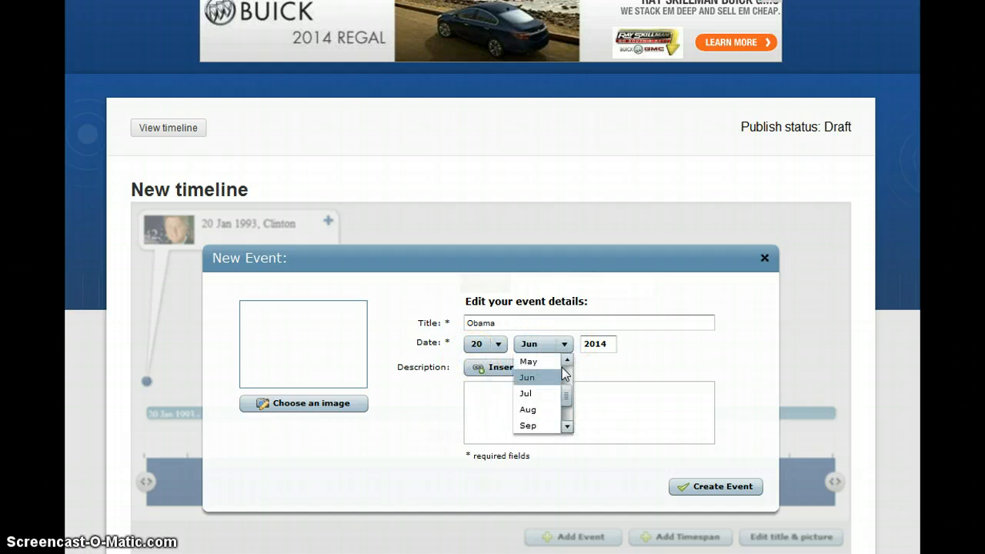
{"action": "scroll", "coordinate": [567, 362], "scroll_direction": "up", "scroll_amount": 4}
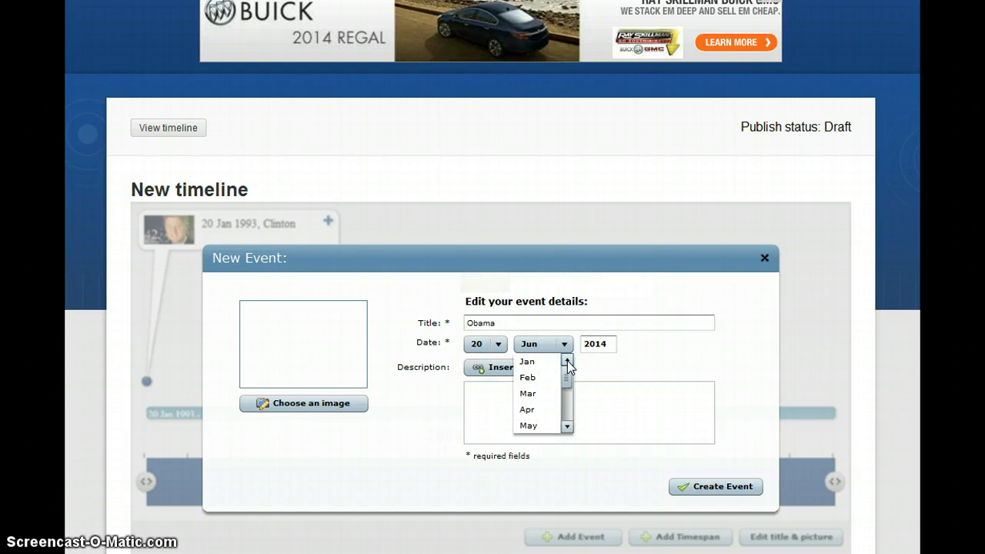
{"action": "left_click", "coordinate": [543, 363]}
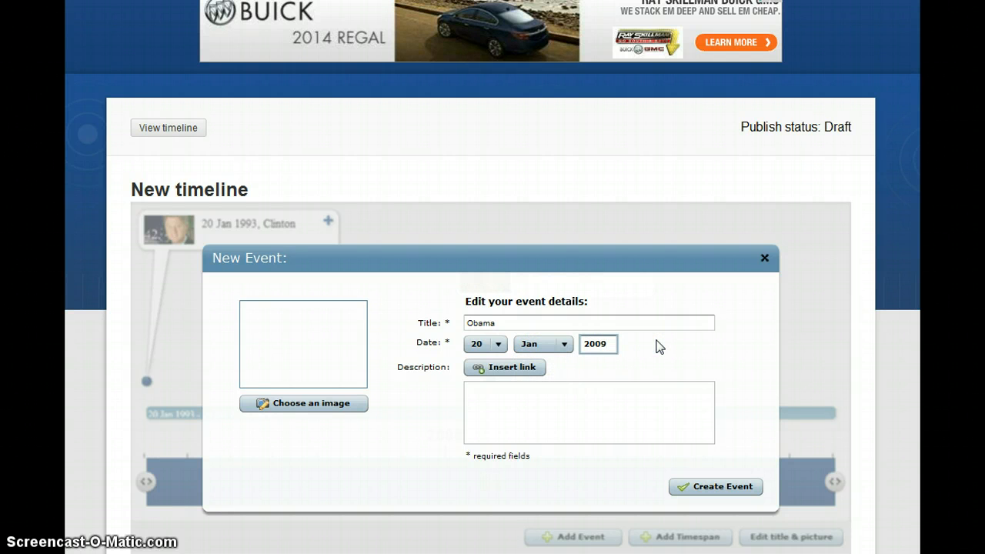
{"action": "left_click", "coordinate": [484, 394]}
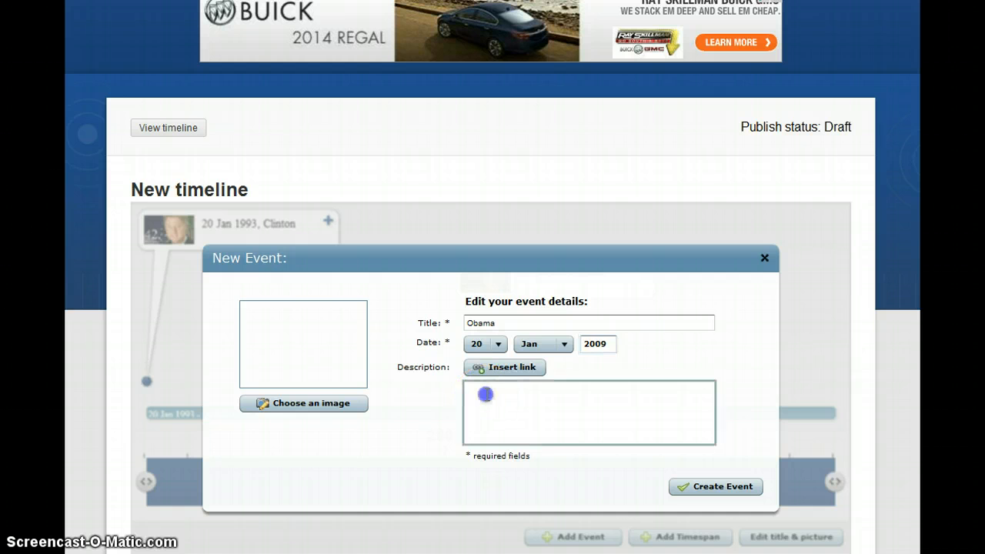
Copy Obama's details, from his birth line through his biography paragraph, in the Word notes
{"action": "key", "text": "alt+Tab"}
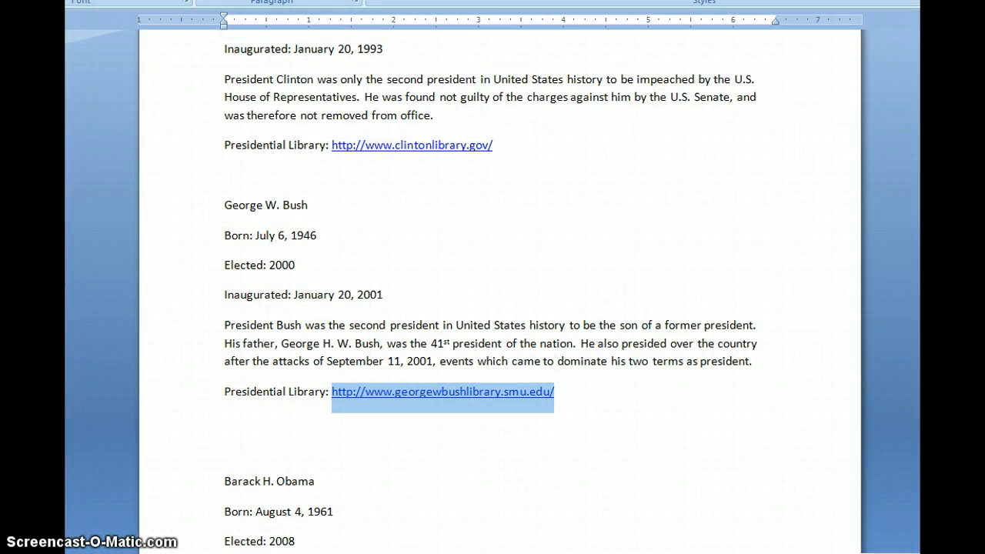
{"action": "scroll", "coordinate": [490, 287], "scroll_direction": "down", "scroll_amount": 1}
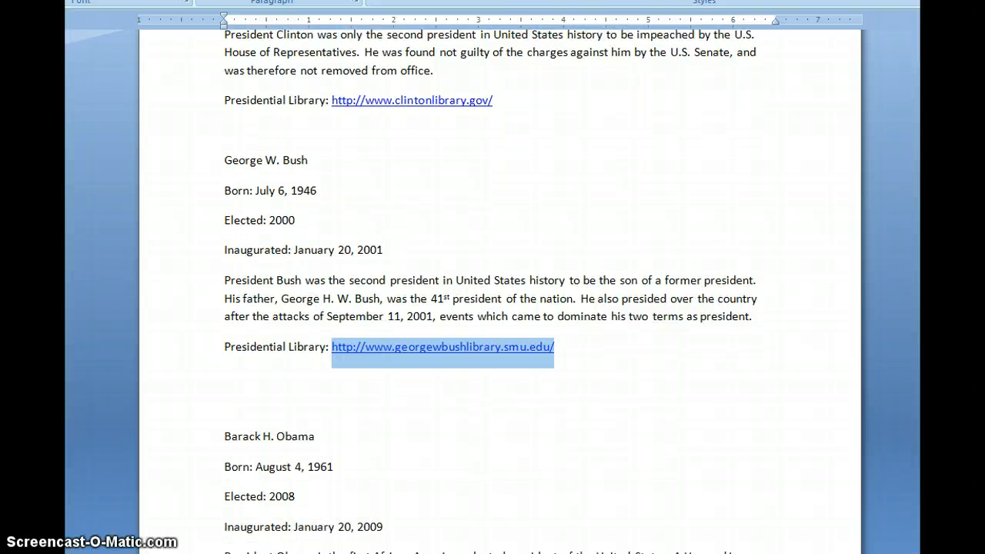
{"action": "scroll", "coordinate": [490, 287], "scroll_direction": "down", "scroll_amount": 4}
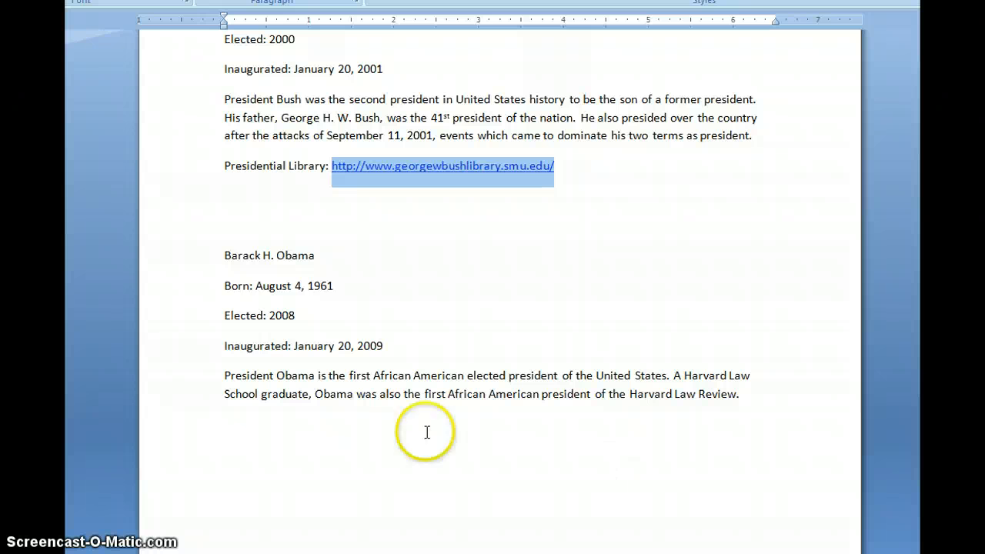
{"action": "left_click", "coordinate": [227, 286]}
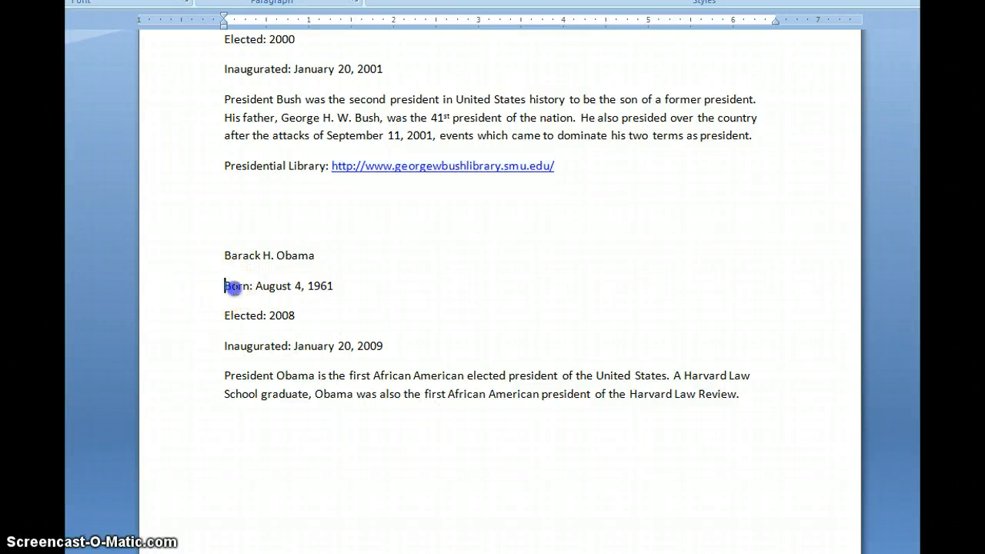
{"action": "left_click_drag", "start_coordinate": [227, 286], "coordinate": [806, 390]}
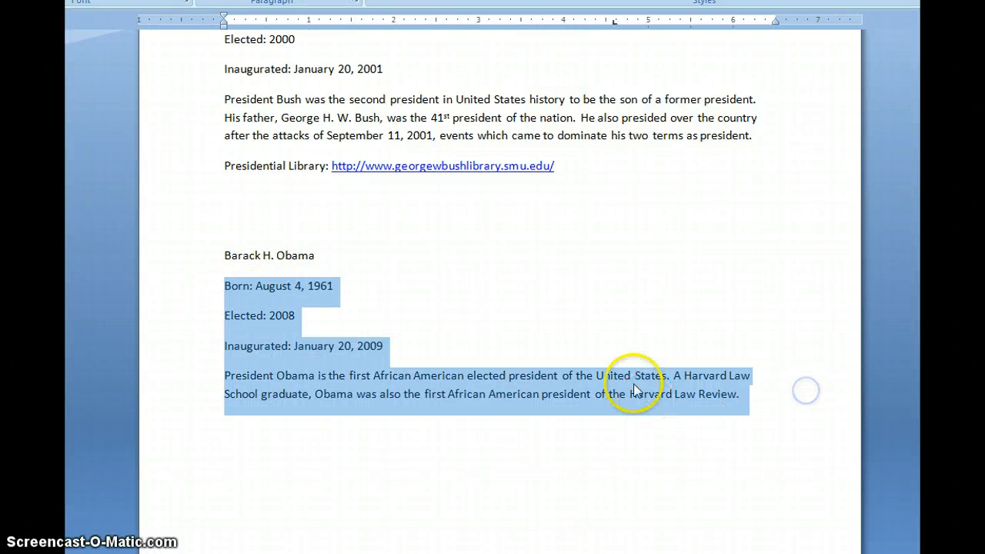
{"action": "right_click", "coordinate": [631, 382]}
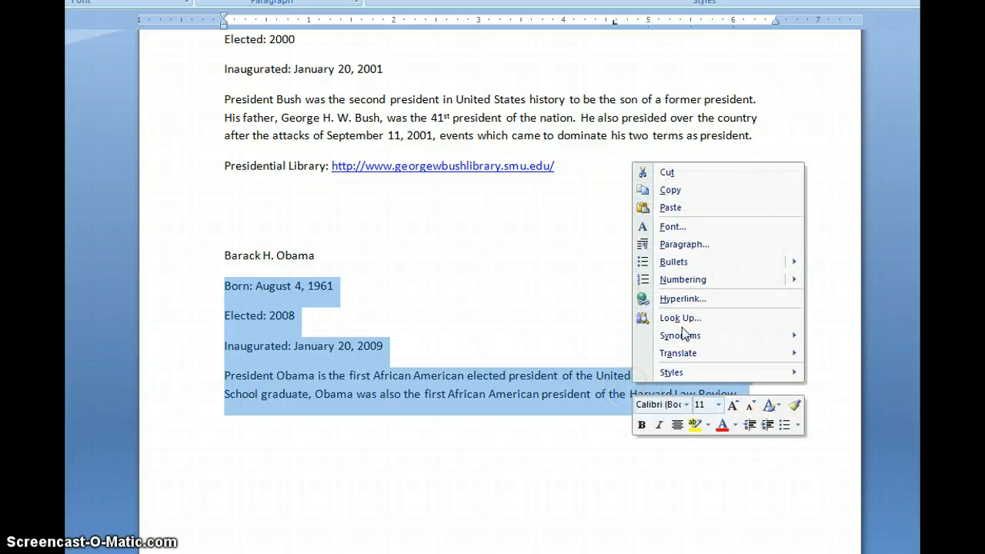
{"action": "left_click", "coordinate": [712, 192]}
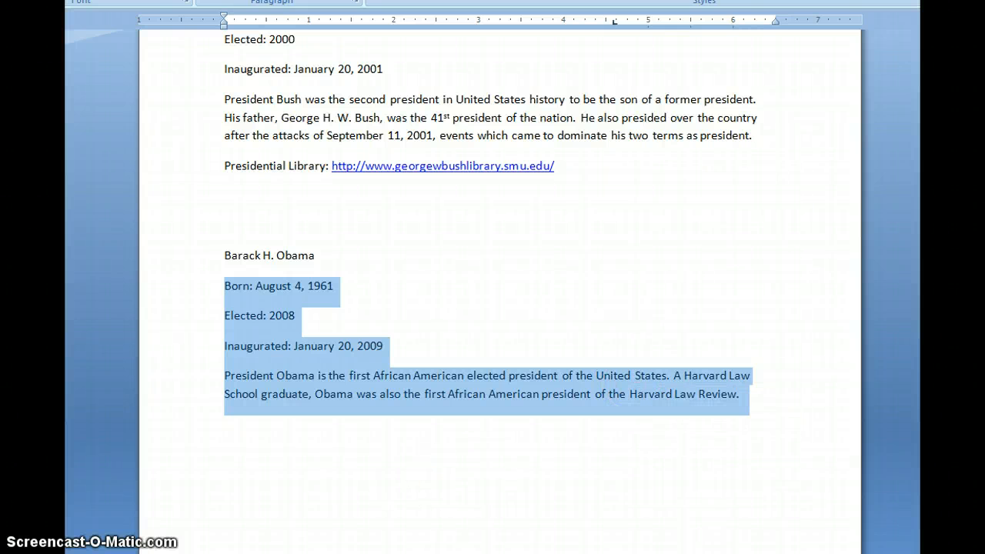
Paste the Obama biography into the Timetoast event's description box
{"action": "key", "text": "alt+Tab"}
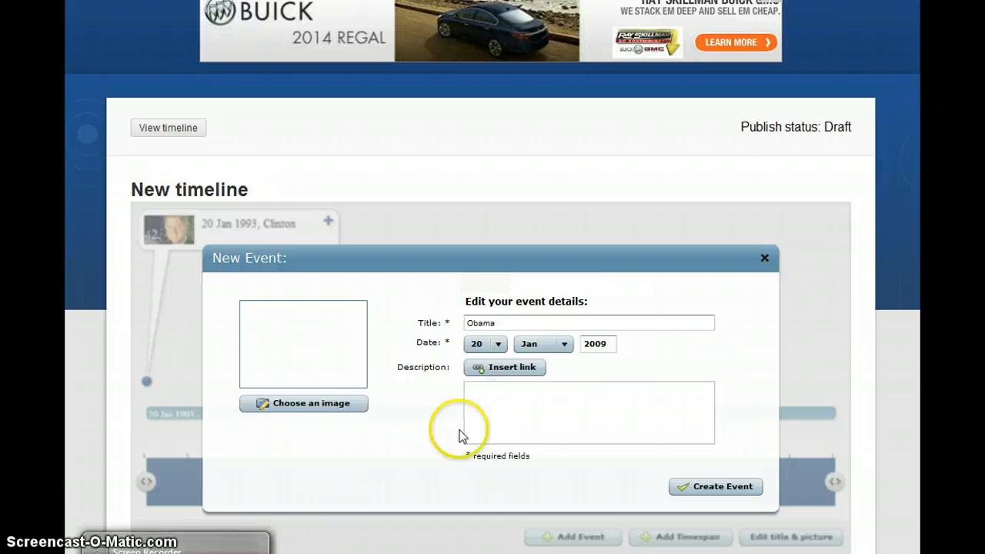
{"action": "left_click", "coordinate": [485, 401]}
{"action": "right_click", "coordinate": [486, 400]}
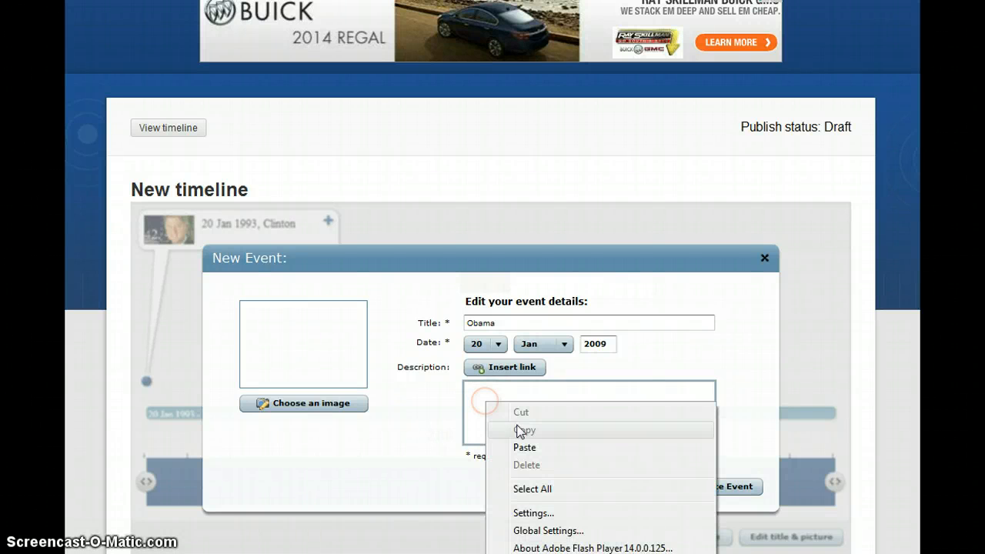
{"action": "left_click", "coordinate": [542, 447]}
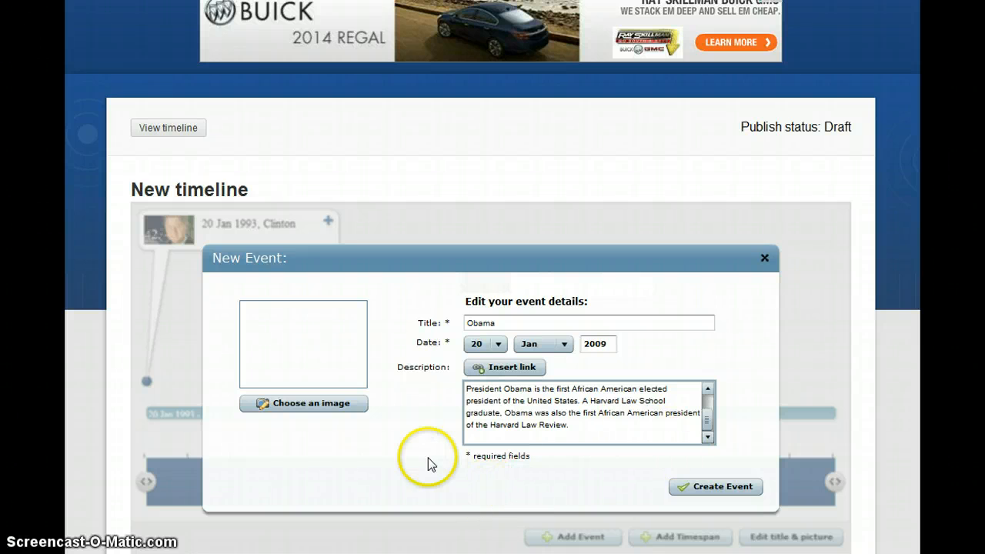
Attach the Obama portrait and create the Obama event dated 20 Jan 2009
{"action": "left_click", "coordinate": [308, 406]}
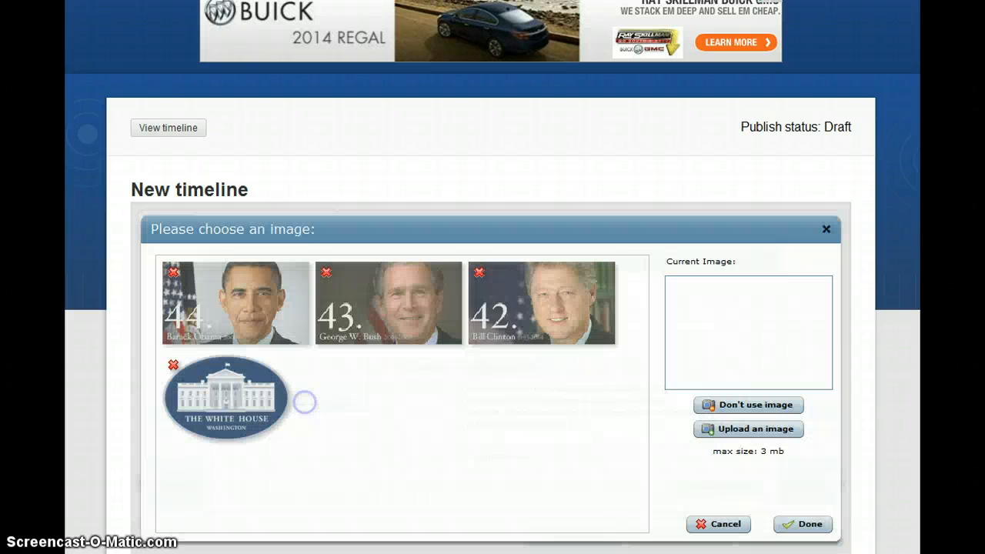
{"action": "left_click", "coordinate": [257, 310]}
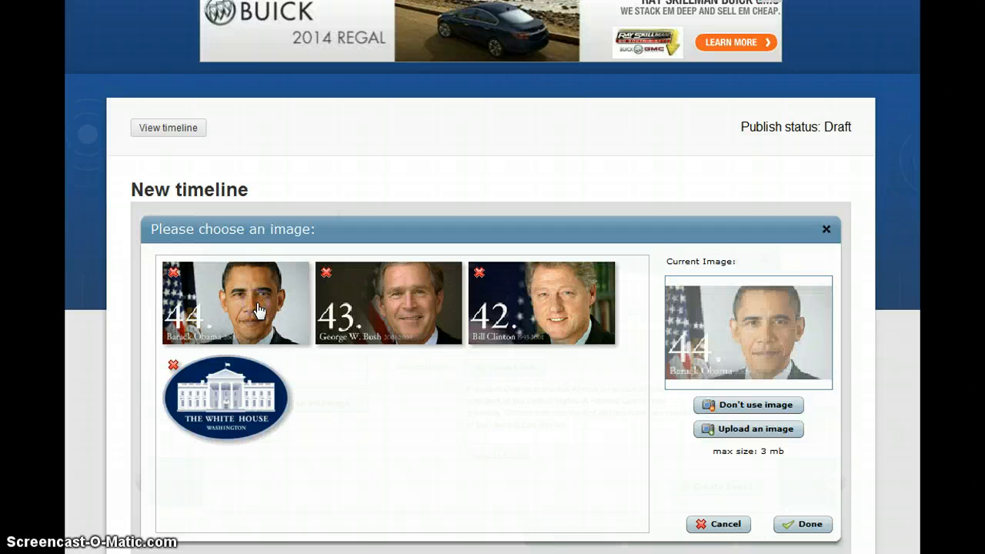
{"action": "left_click", "coordinate": [804, 524]}
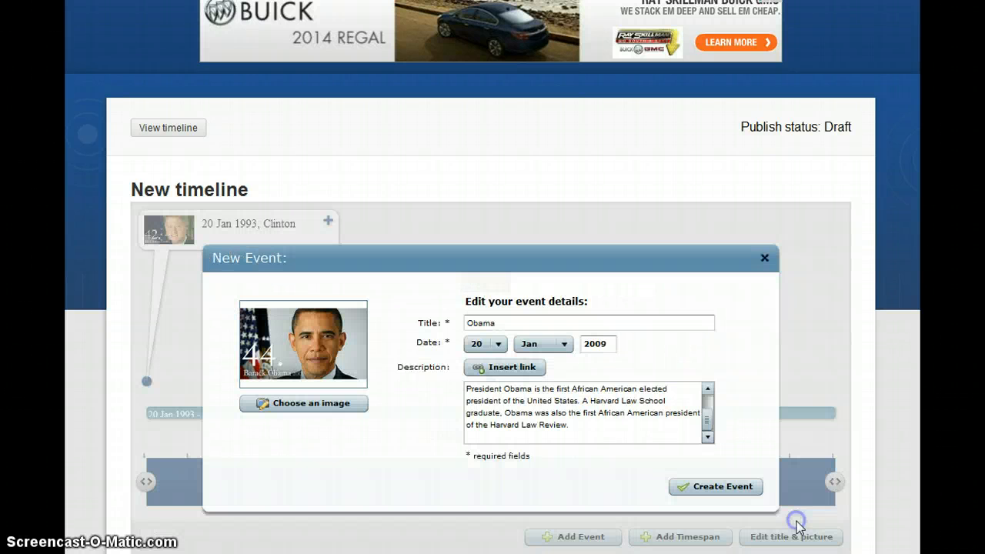
{"action": "left_click", "coordinate": [727, 487]}
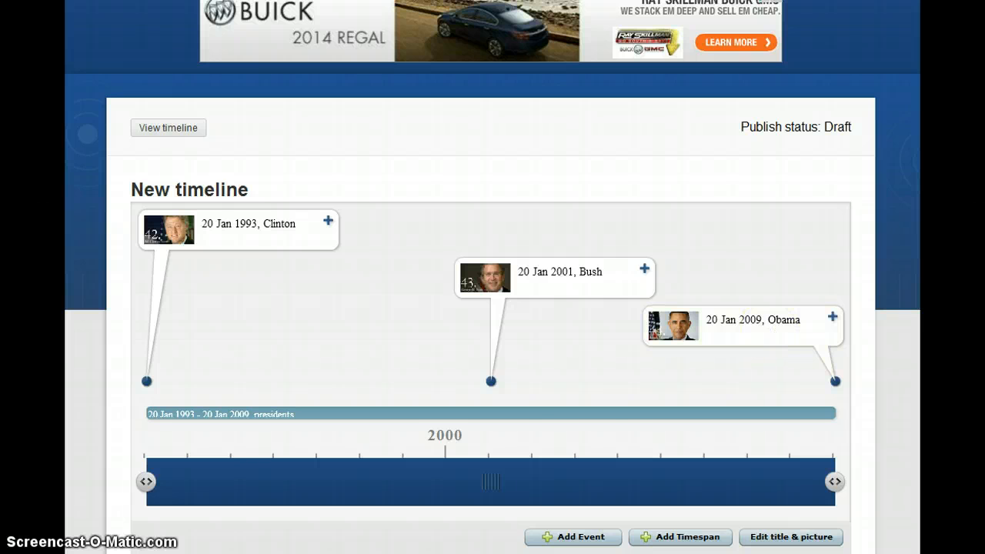
{"action": "scroll", "coordinate": [492, 277], "scroll_direction": "down", "scroll_amount": 4}
{"action": "scroll", "coordinate": [492, 277], "scroll_direction": "up", "scroll_amount": 2}
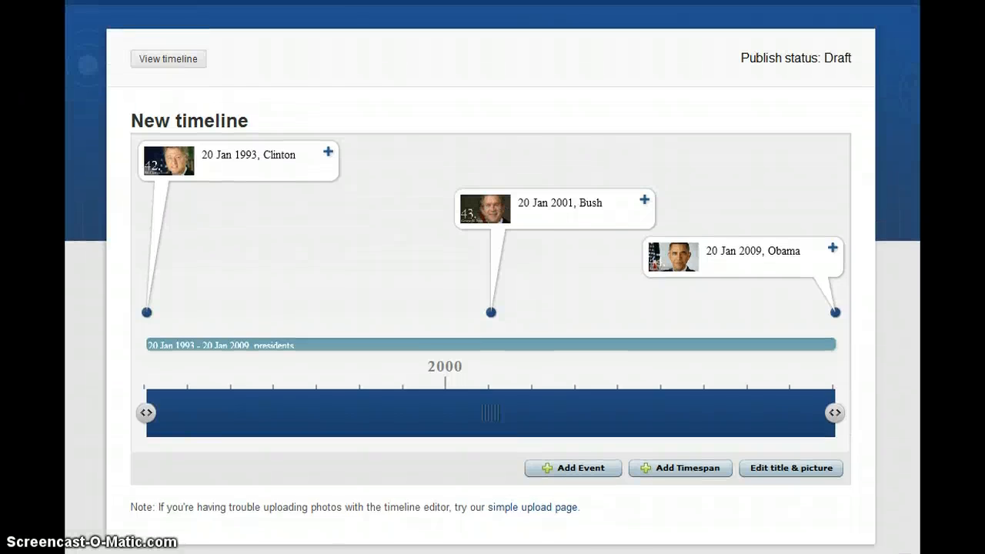
{"action": "scroll", "coordinate": [493, 277], "scroll_direction": "up", "scroll_amount": 1}
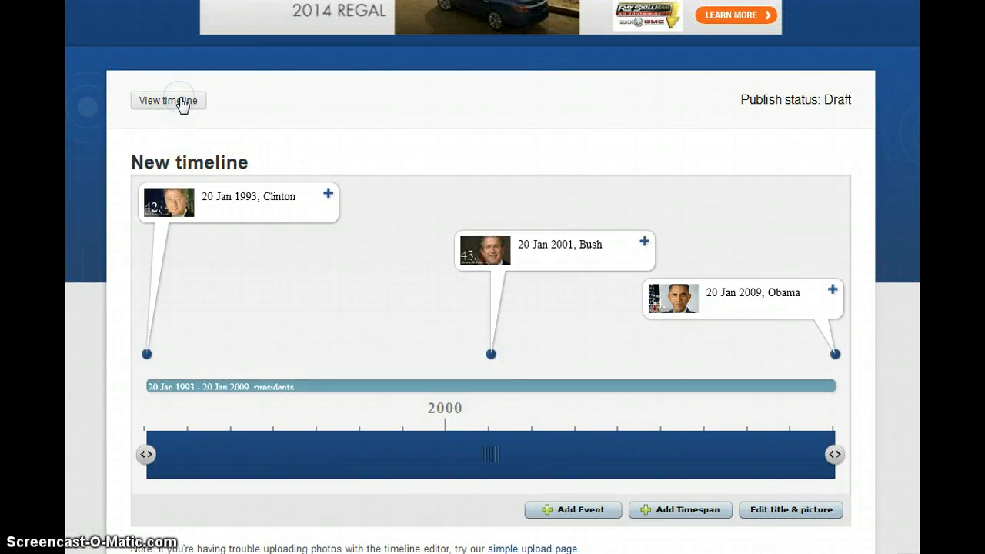
{"action": "left_click", "coordinate": [183, 103]}
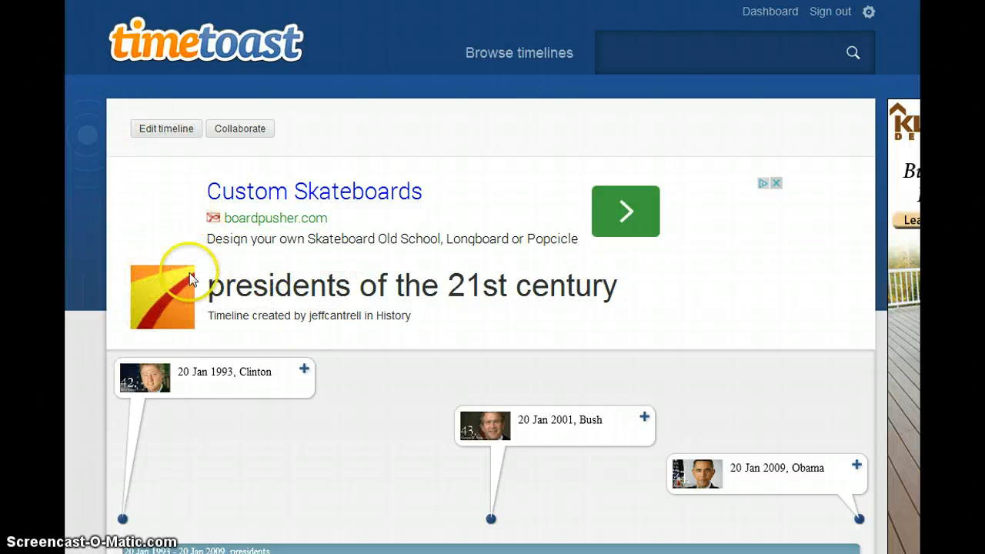
{"action": "left_click", "coordinate": [170, 135]}
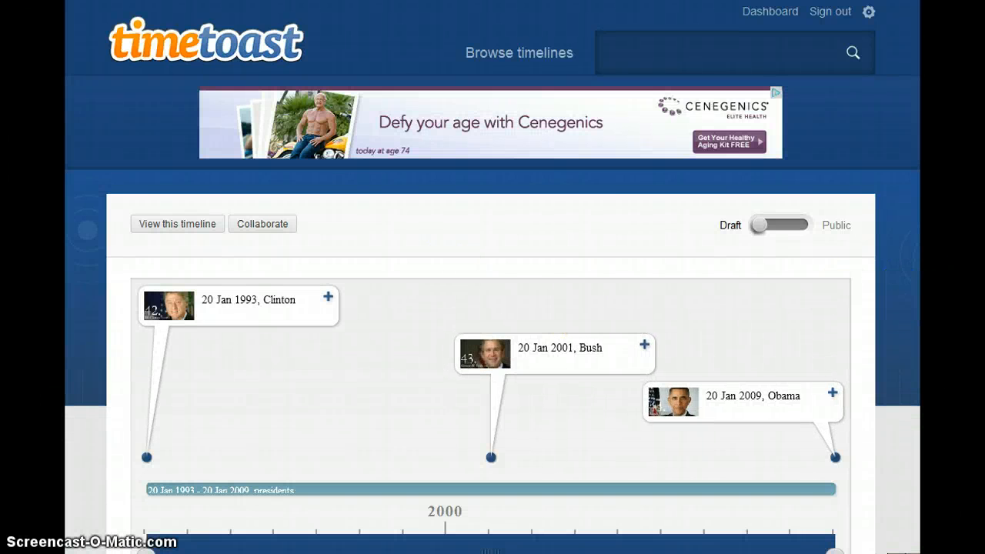
{"action": "scroll", "coordinate": [492, 307], "scroll_direction": "down", "scroll_amount": 3}
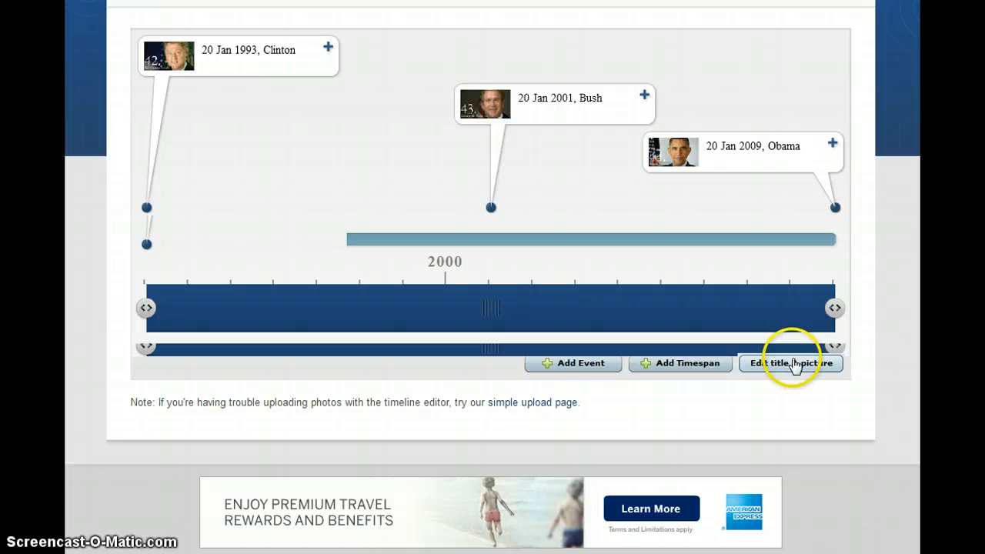
{"action": "left_click", "coordinate": [795, 365]}
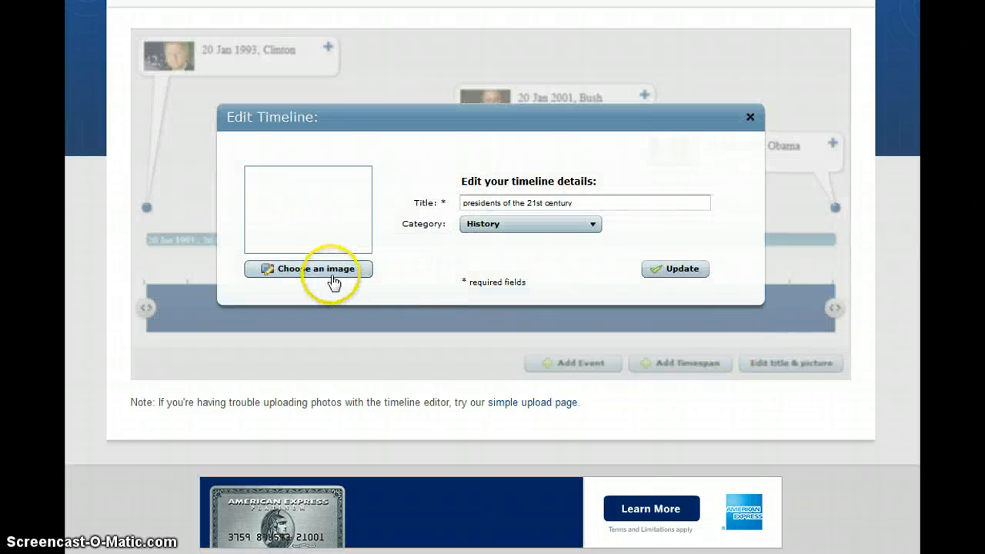
{"action": "left_click", "coordinate": [336, 273]}
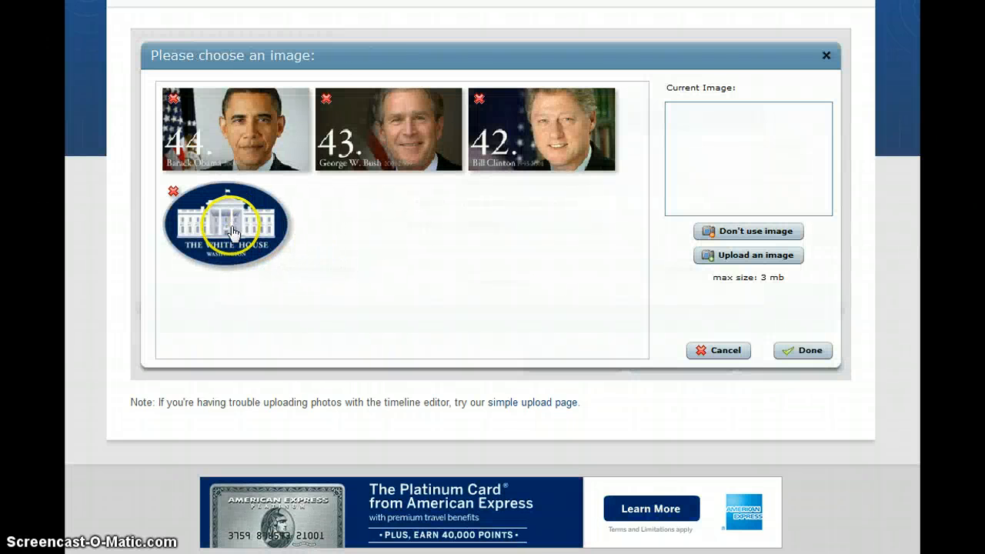
{"action": "left_click", "coordinate": [233, 230]}
{"action": "left_click", "coordinate": [800, 351]}
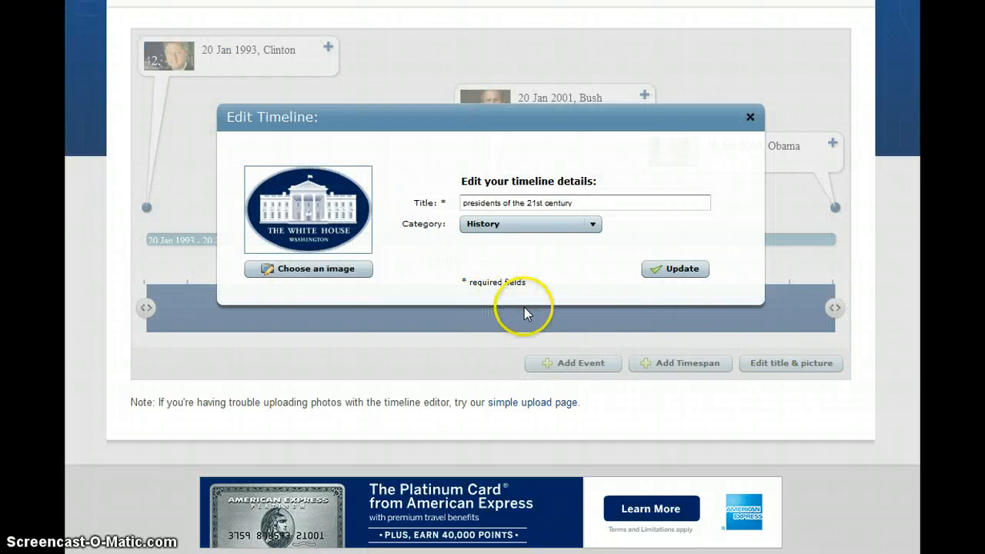
{"action": "left_click", "coordinate": [660, 271]}
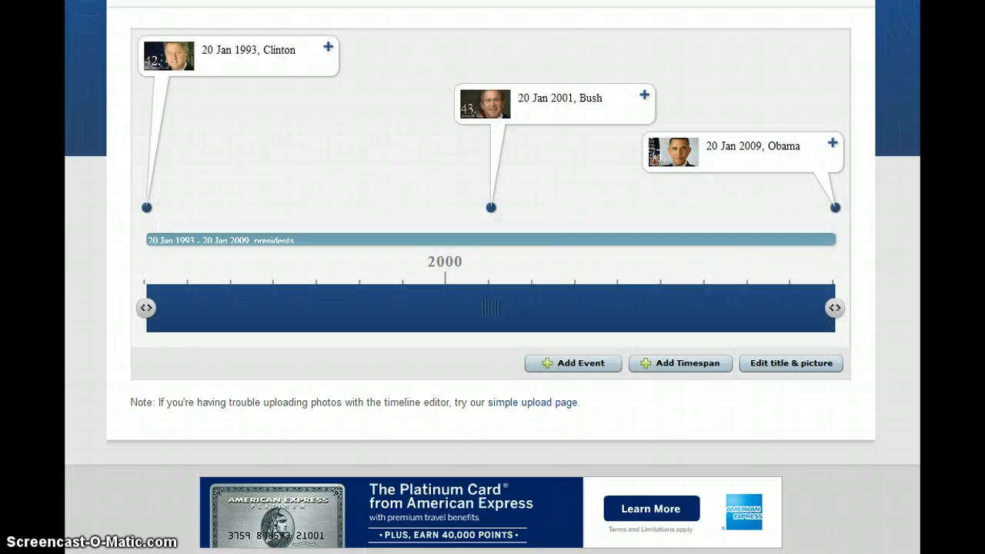
{"action": "scroll", "coordinate": [492, 277], "scroll_direction": "up", "scroll_amount": 2}
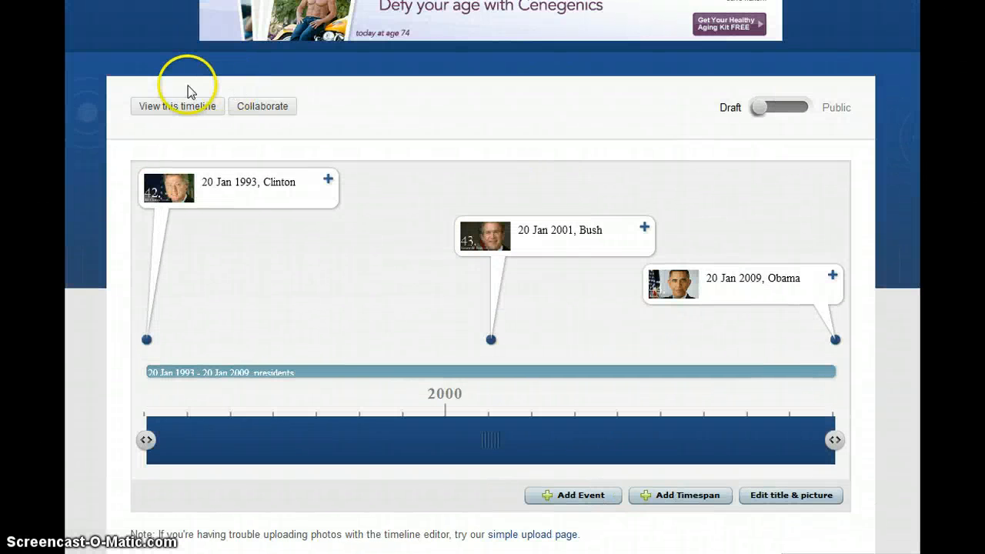
View the published presidents timeline and follow the Bush event's Presidential Library link
{"action": "left_click", "coordinate": [188, 113]}
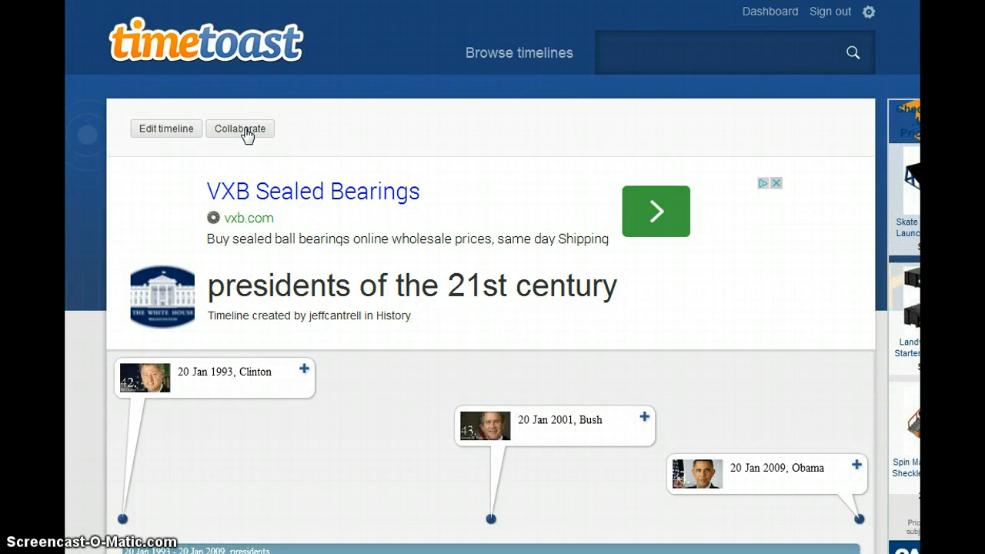
{"action": "left_click", "coordinate": [245, 132]}
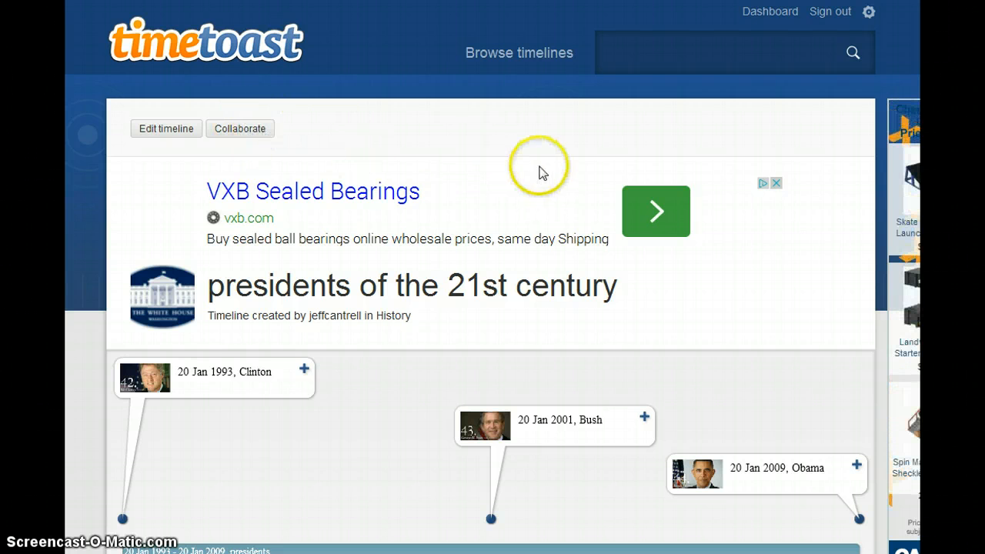
{"action": "scroll", "coordinate": [493, 277], "scroll_direction": "down", "scroll_amount": 3}
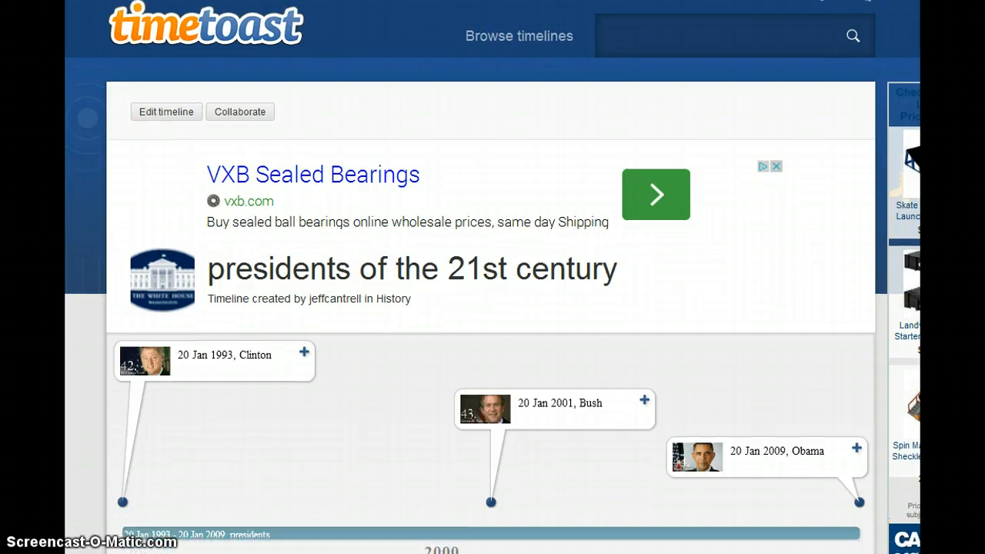
{"action": "scroll", "coordinate": [493, 277], "scroll_direction": "down", "scroll_amount": 1}
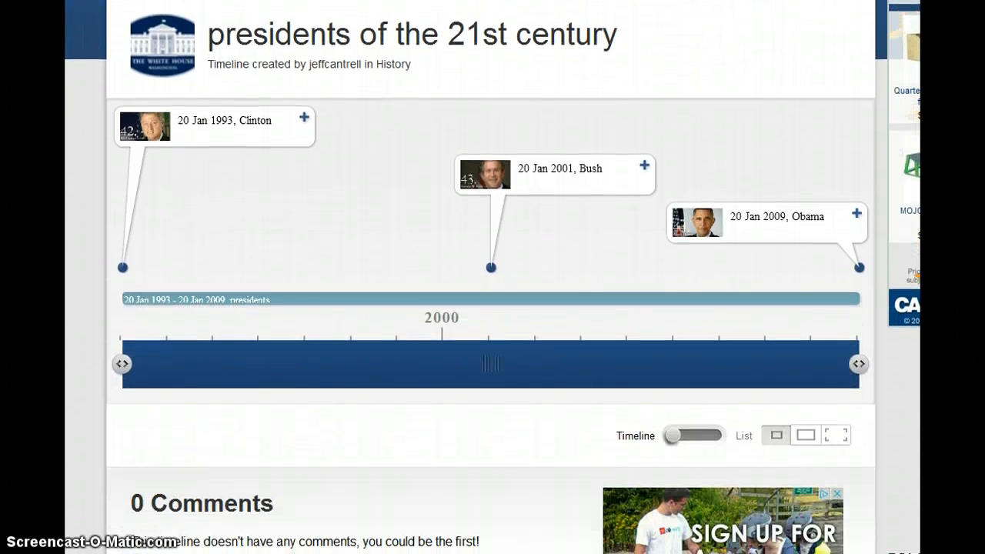
{"action": "scroll", "coordinate": [492, 277], "scroll_direction": "up", "scroll_amount": 1}
{"action": "scroll", "coordinate": [492, 277], "scroll_direction": "down", "scroll_amount": 1}
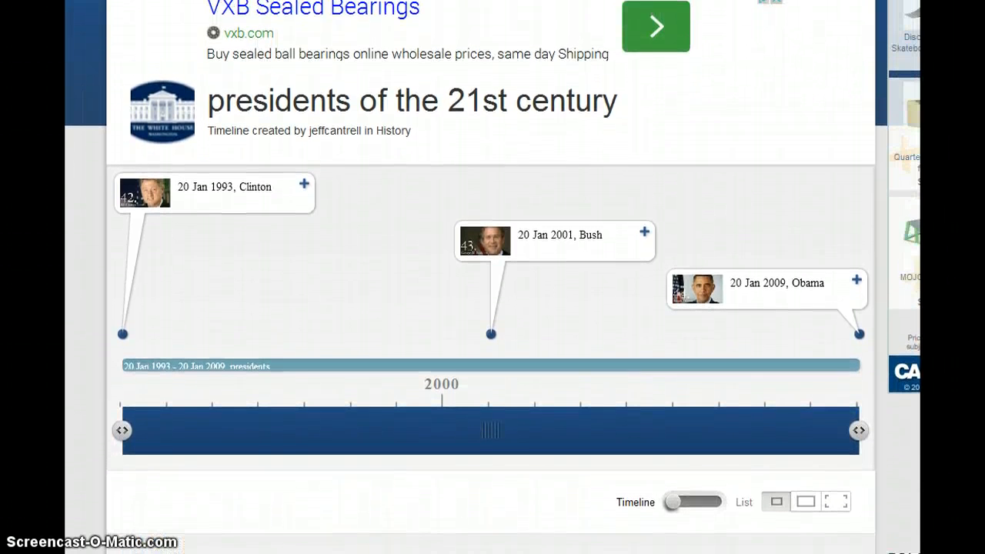
{"action": "left_click", "coordinate": [567, 245]}
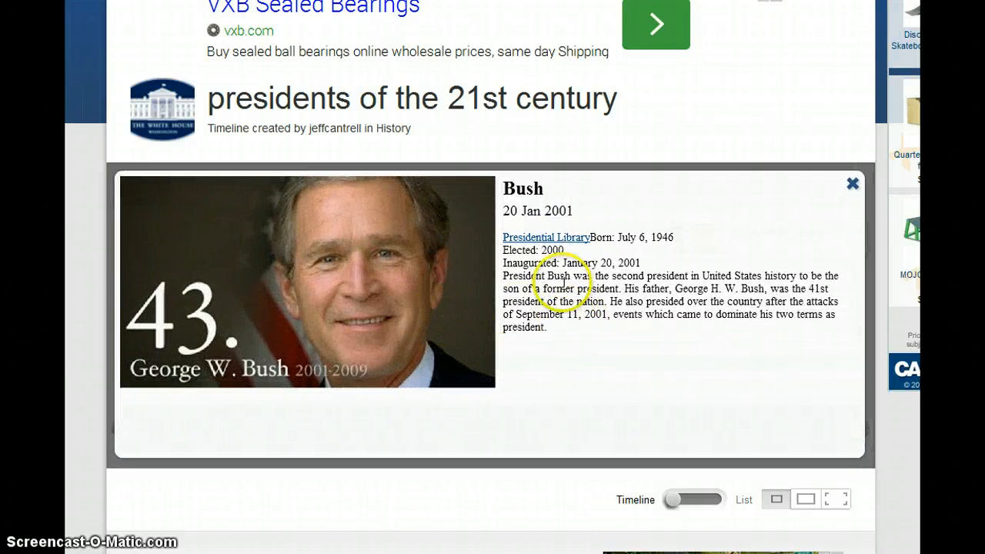
{"action": "left_click", "coordinate": [550, 235]}
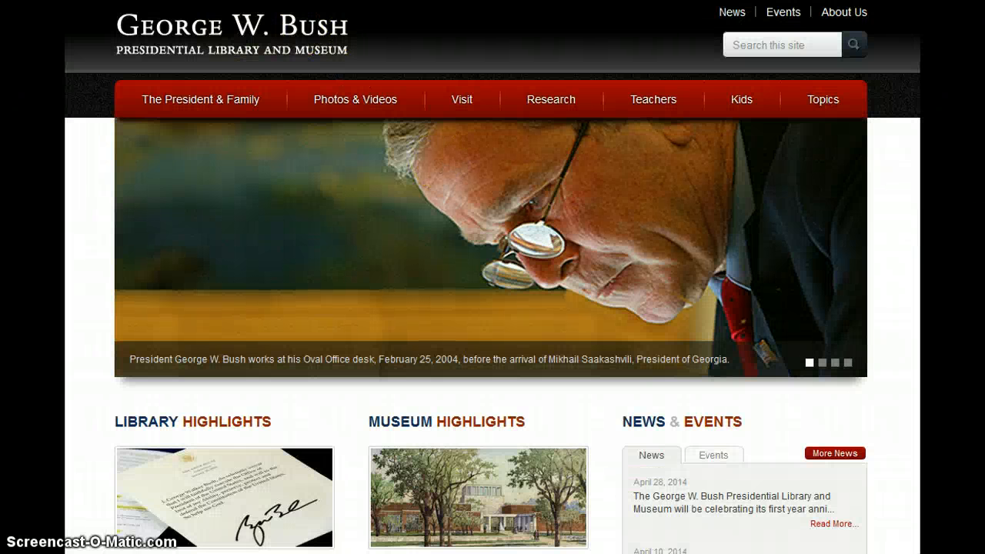
Return to the presidents timeline and display its three events as a list table
{"action": "key", "text": "alt+Left"}
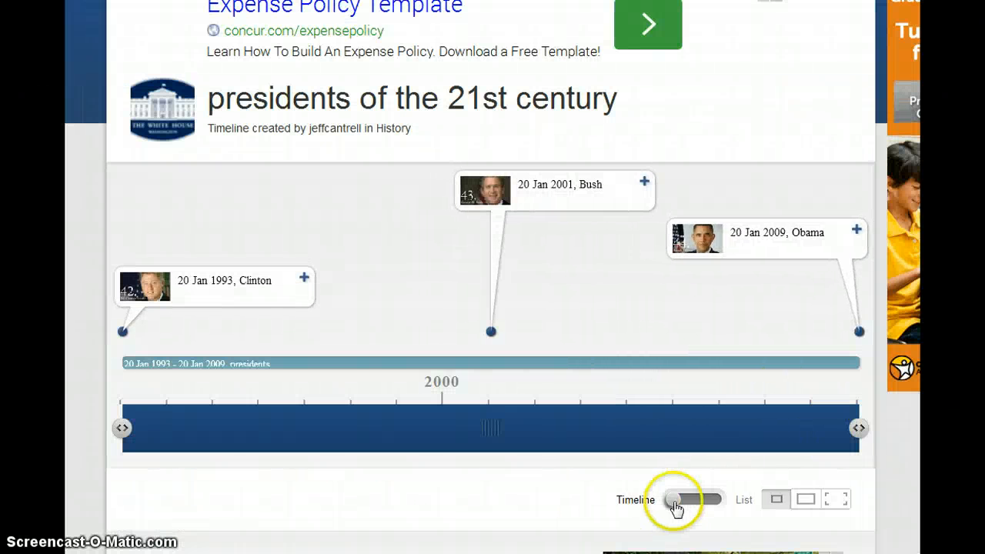
{"action": "left_click", "coordinate": [673, 501]}
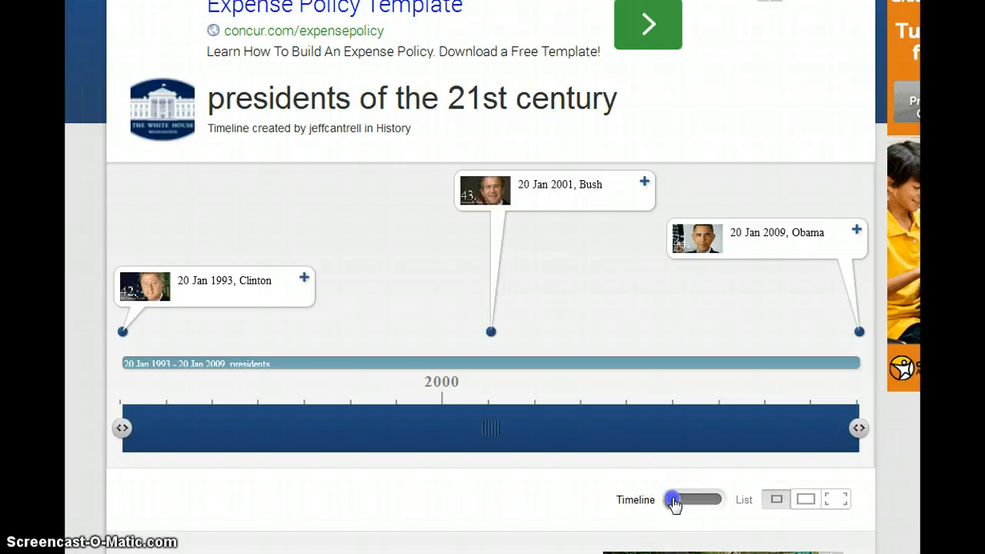
{"action": "left_click_drag", "start_coordinate": [706, 496], "coordinate": [729, 490]}
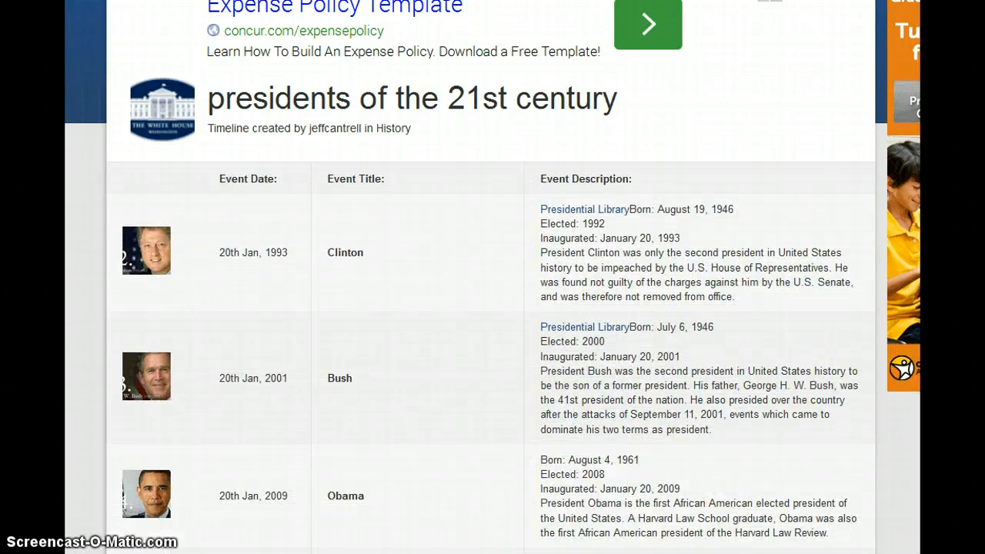
Review the Clinton, Bush and Obama rows, then restore the graphical timeline layout
{"action": "scroll", "coordinate": [493, 277], "scroll_direction": "down", "scroll_amount": 3}
{"action": "scroll", "coordinate": [492, 277], "scroll_direction": "up", "scroll_amount": 2}
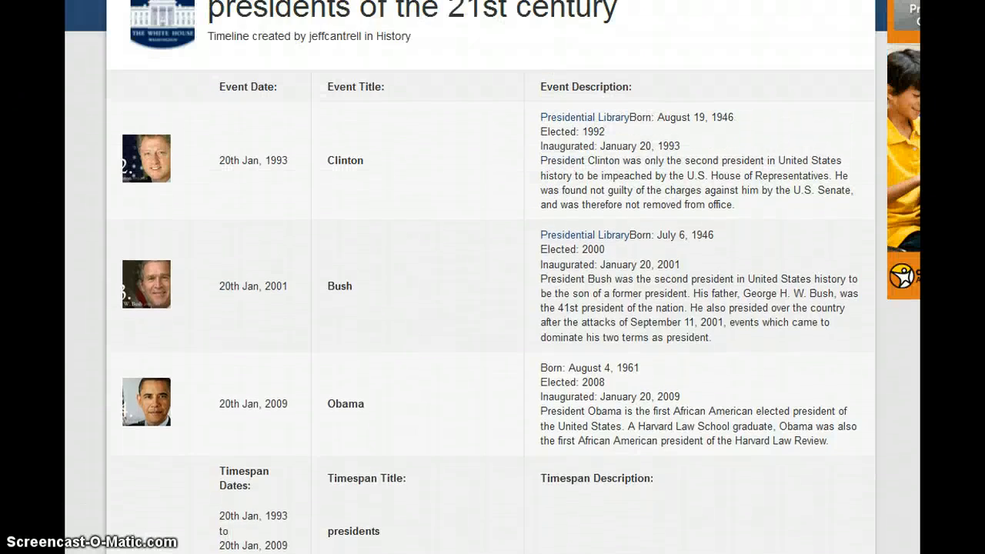
{"action": "scroll", "coordinate": [493, 277], "scroll_direction": "up", "scroll_amount": 1}
{"action": "scroll", "coordinate": [493, 277], "scroll_direction": "down", "scroll_amount": 3}
{"action": "scroll", "coordinate": [492, 277], "scroll_direction": "up", "scroll_amount": 1}
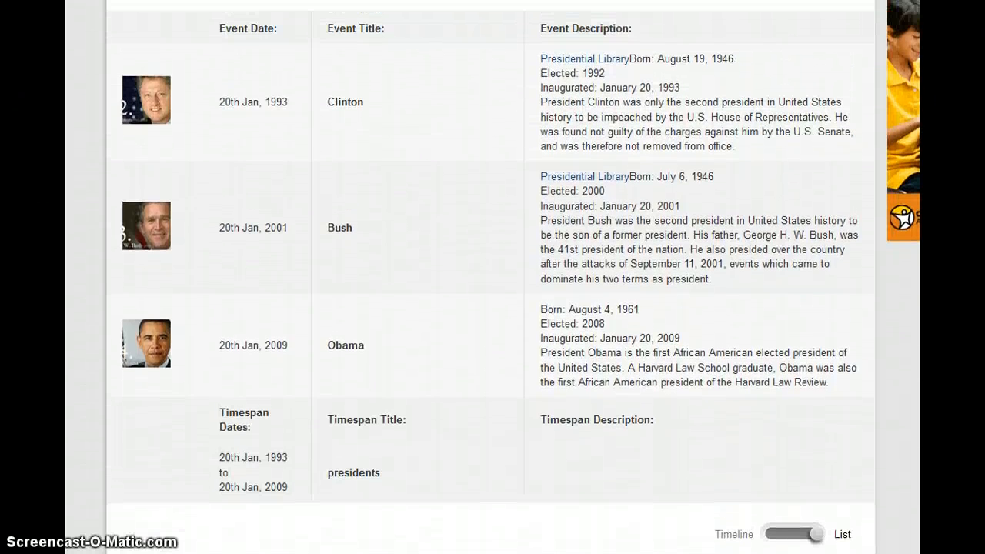
{"action": "scroll", "coordinate": [492, 277], "scroll_direction": "down", "scroll_amount": 1}
{"action": "scroll", "coordinate": [492, 277], "scroll_direction": "up", "scroll_amount": 2}
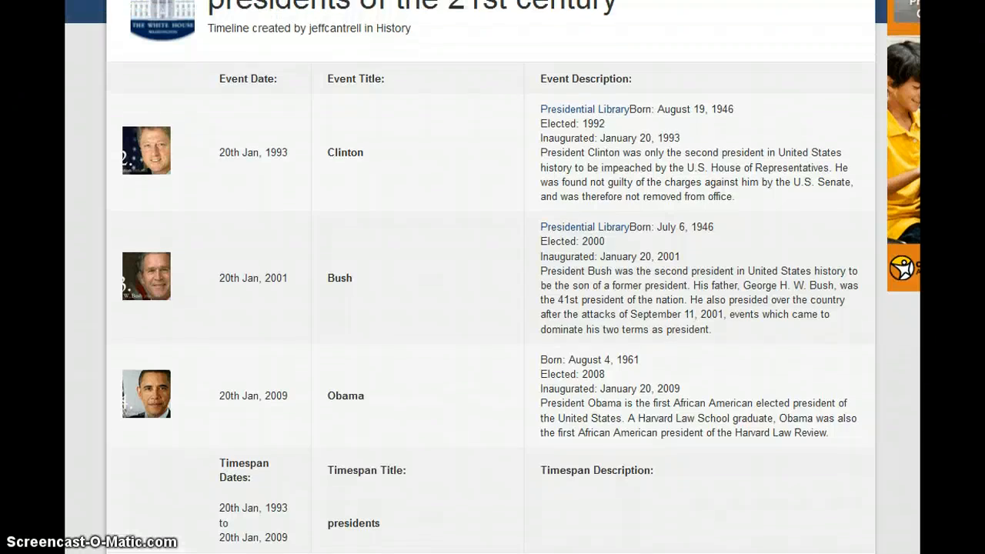
{"action": "scroll", "coordinate": [492, 277], "scroll_direction": "up", "scroll_amount": 2}
{"action": "scroll", "coordinate": [492, 277], "scroll_direction": "down", "scroll_amount": 3}
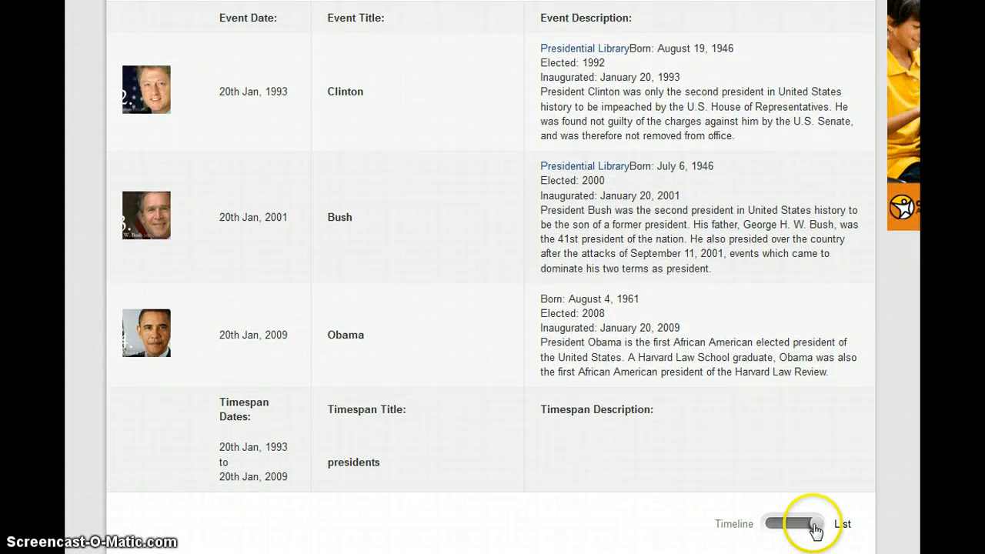
{"action": "left_click_drag", "start_coordinate": [821, 515], "coordinate": [761, 536]}
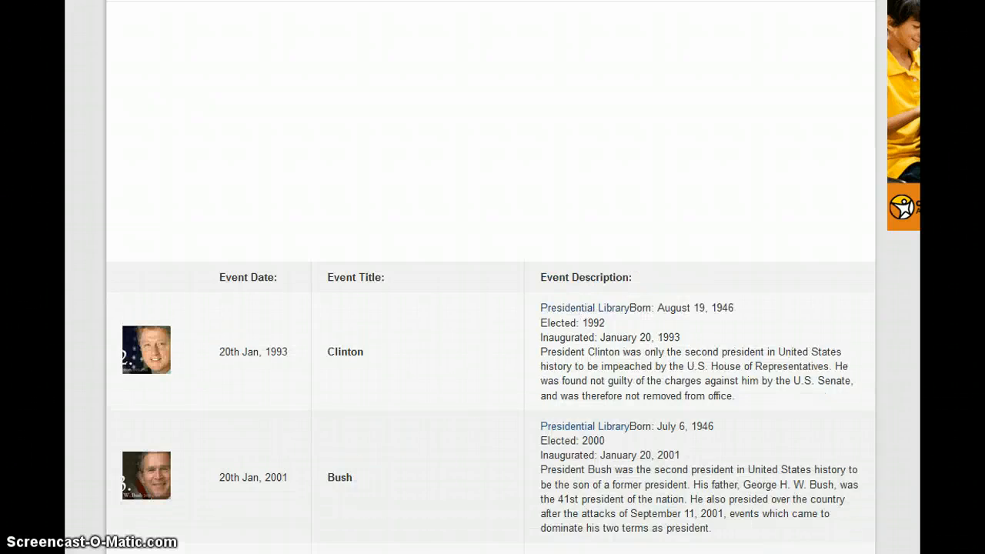
Reopen the timeline for editing and switch it from Draft to Public
{"action": "scroll", "coordinate": [492, 308], "scroll_direction": "up", "scroll_amount": 3}
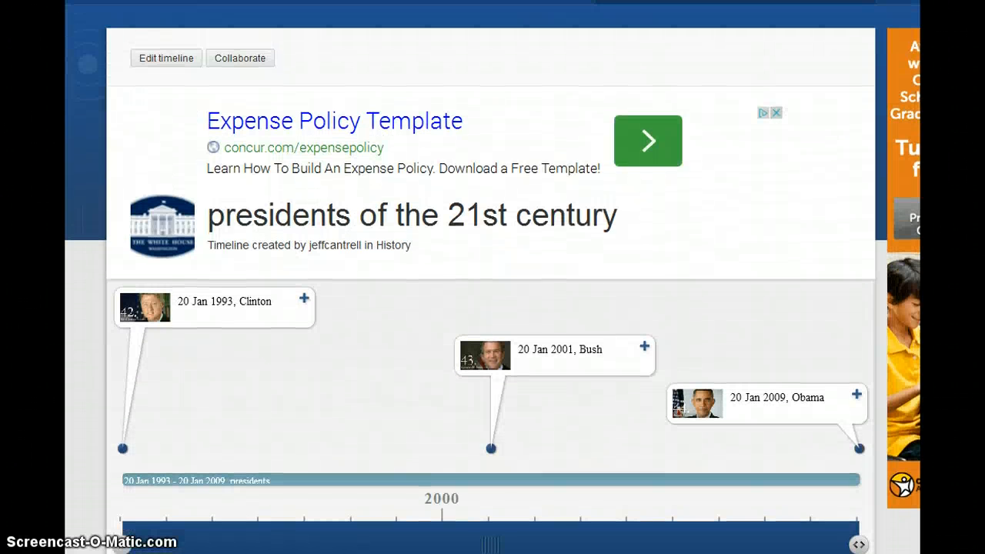
{"action": "scroll", "coordinate": [492, 308], "scroll_direction": "up", "scroll_amount": 1}
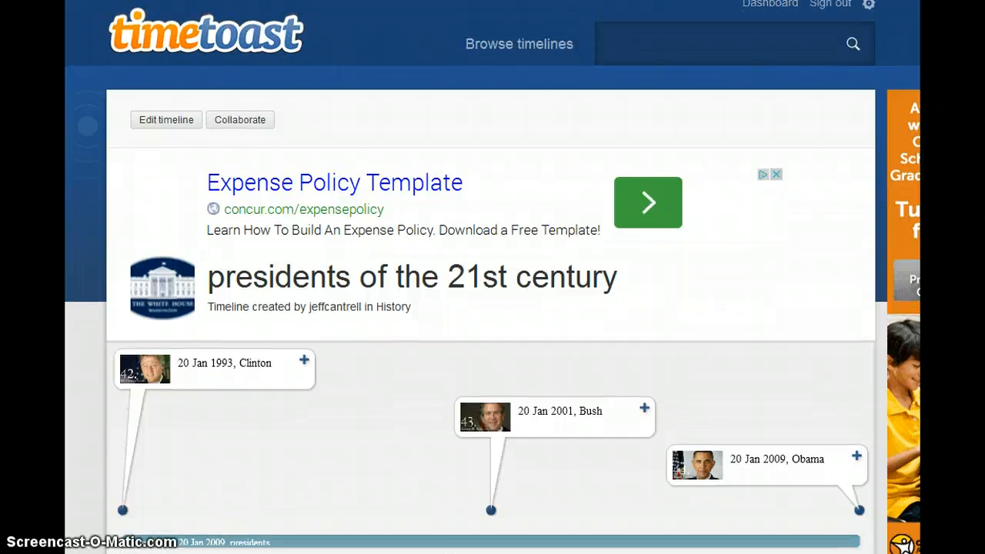
{"action": "scroll", "coordinate": [493, 308], "scroll_direction": "down", "scroll_amount": 1}
{"action": "scroll", "coordinate": [492, 308], "scroll_direction": "up", "scroll_amount": 1}
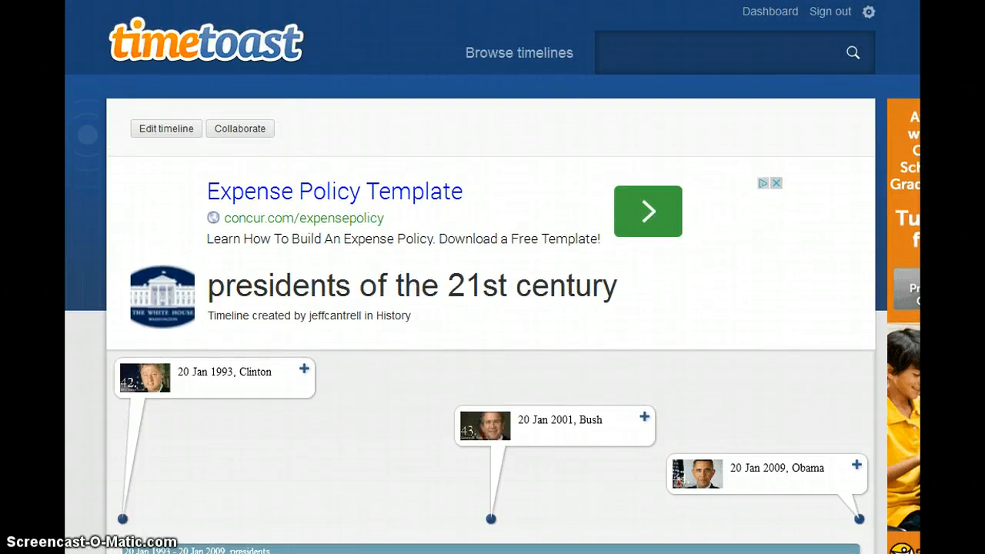
{"action": "left_click", "coordinate": [151, 129]}
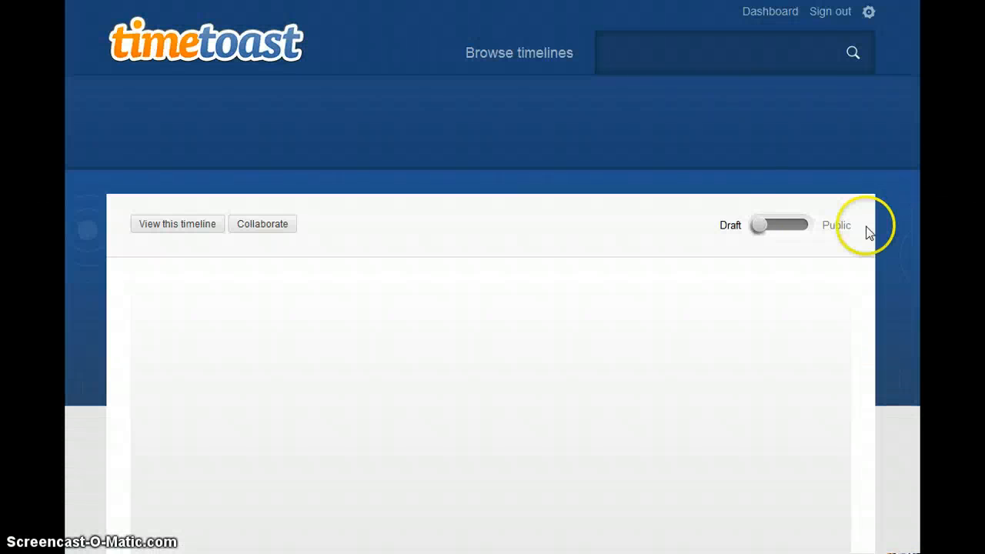
{"action": "left_click_drag", "start_coordinate": [759, 228], "coordinate": [831, 217]}
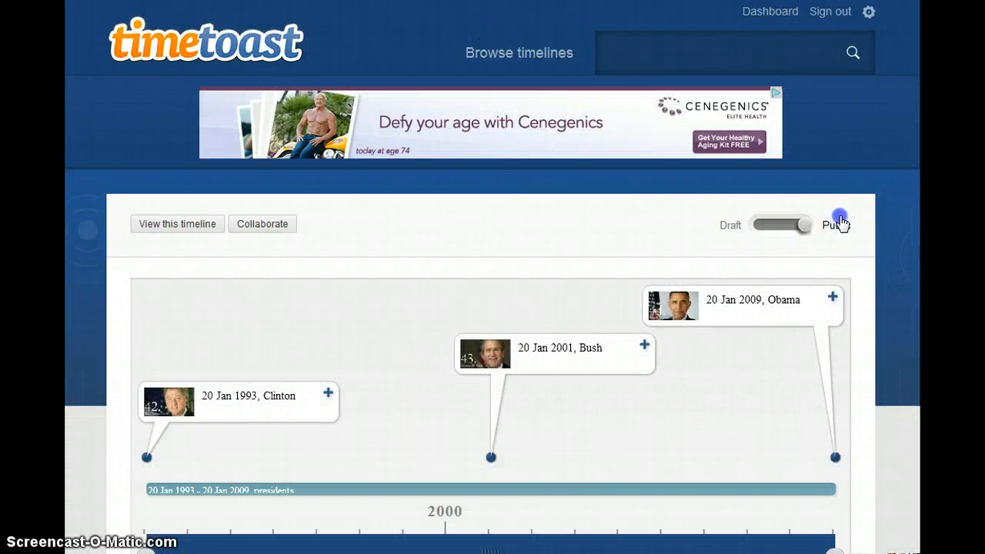
View the published 'presidents of the 21st century' timeline and scroll down through it
{"action": "left_click", "coordinate": [156, 229]}
{"action": "left_click", "coordinate": [167, 227]}
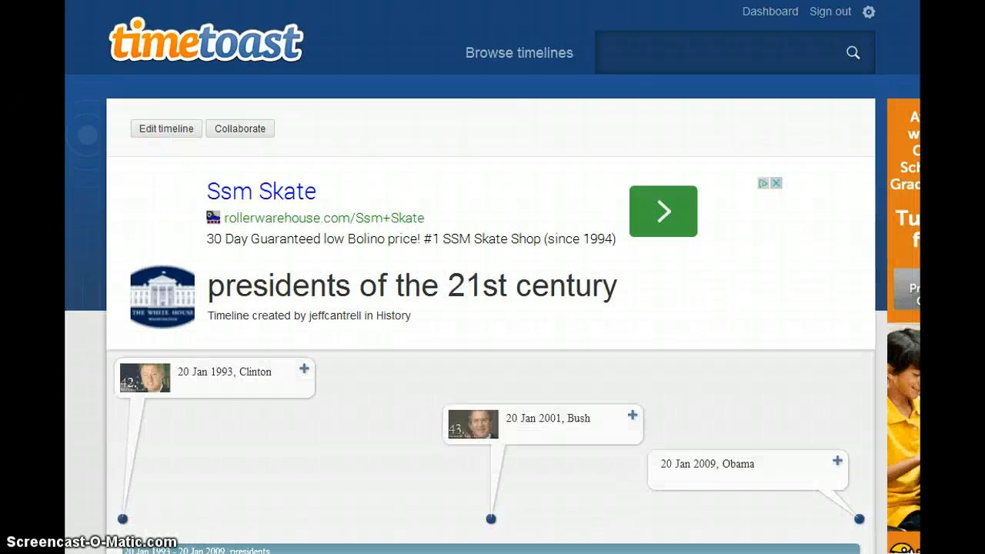
{"action": "scroll", "coordinate": [493, 277], "scroll_direction": "down", "scroll_amount": 5}
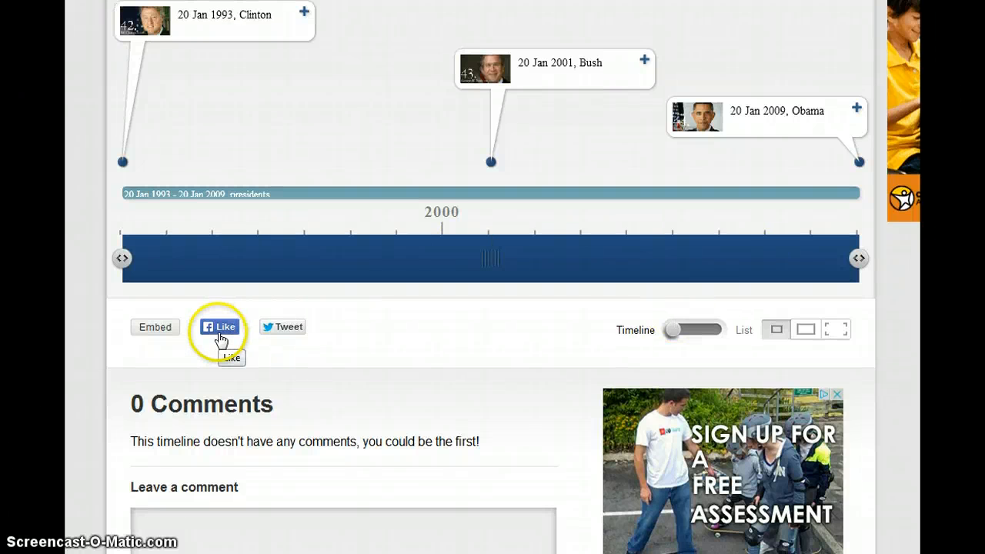
{"action": "left_click", "coordinate": [162, 327]}
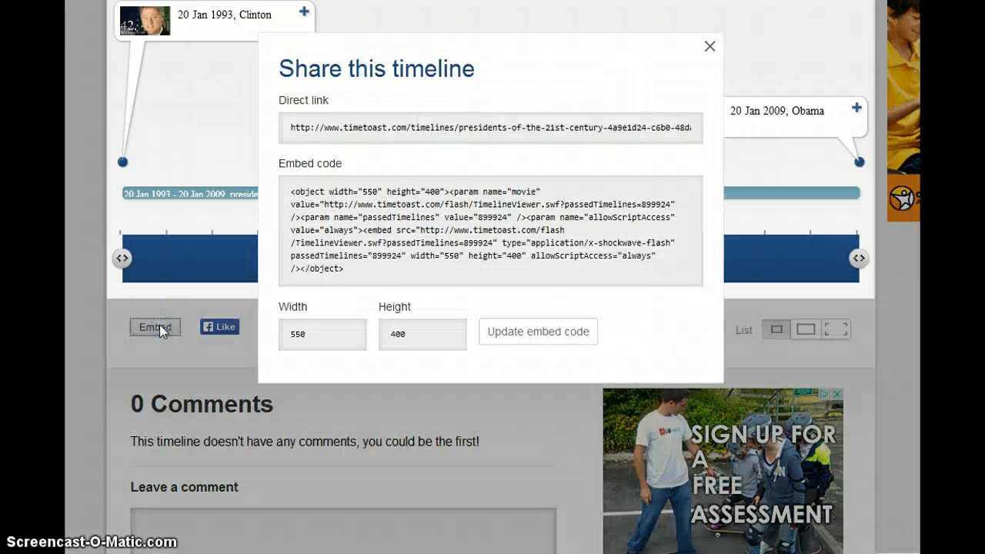
{"action": "left_click", "coordinate": [547, 333]}
{"action": "left_click", "coordinate": [286, 128]}
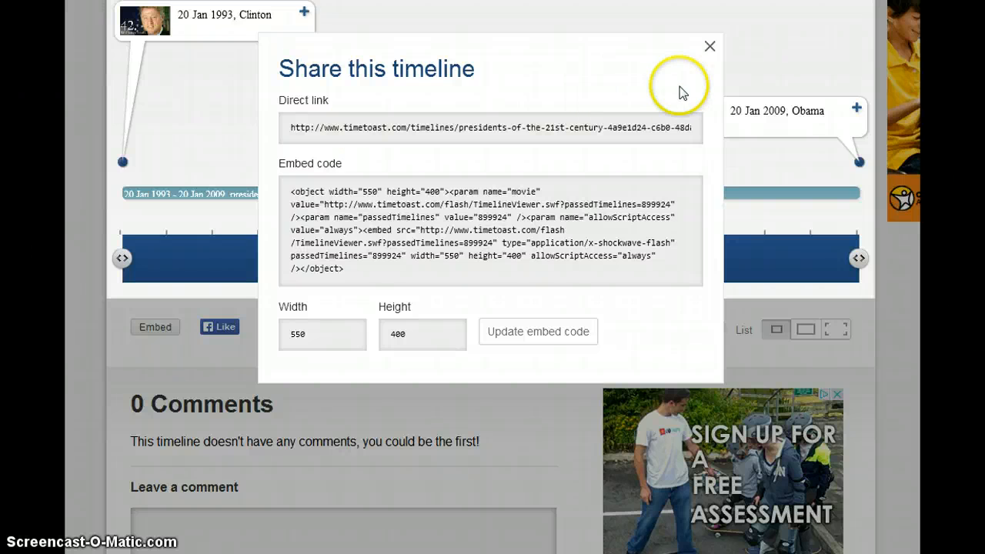
{"action": "left_click", "coordinate": [710, 49]}
{"action": "scroll", "coordinate": [492, 277], "scroll_direction": "up", "scroll_amount": 5}
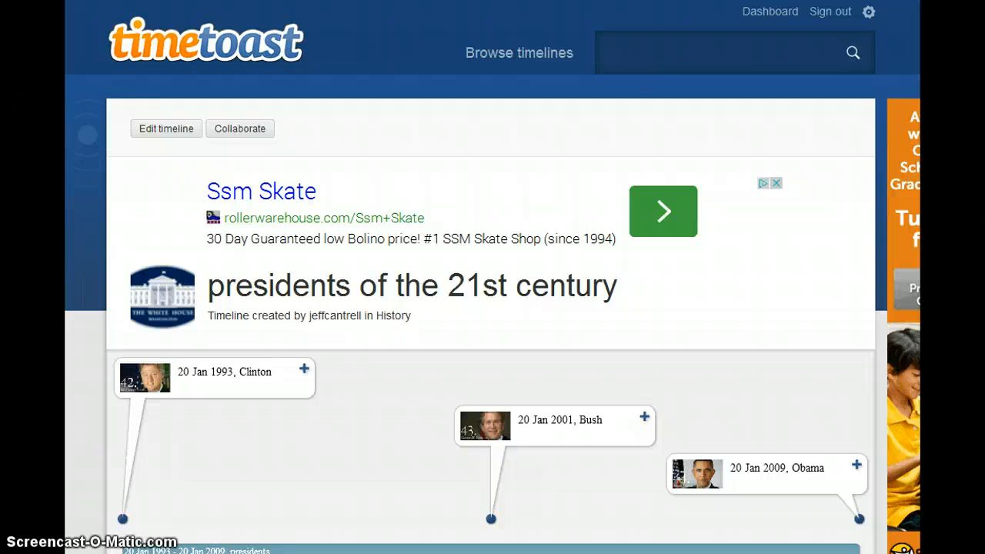
{"action": "left_click", "coordinate": [863, 427]}
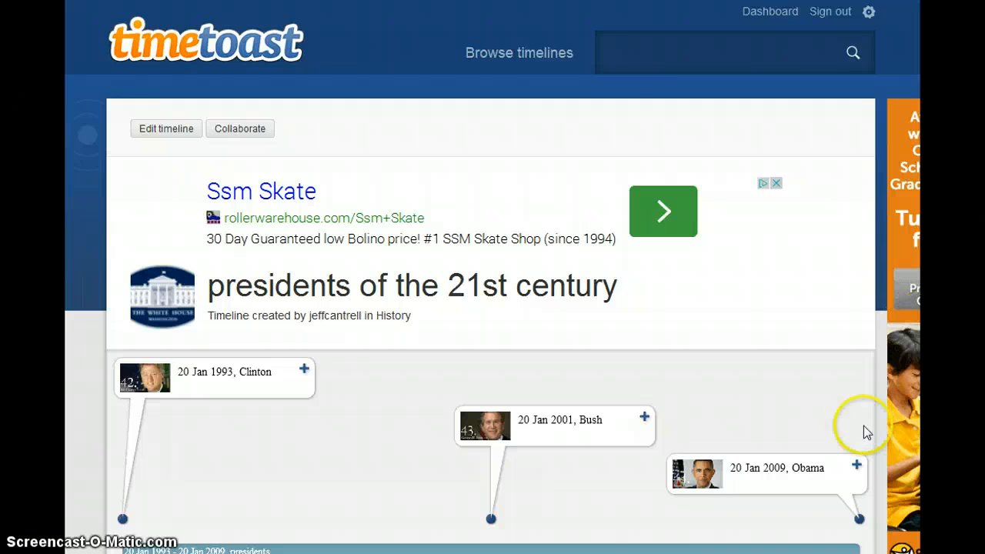